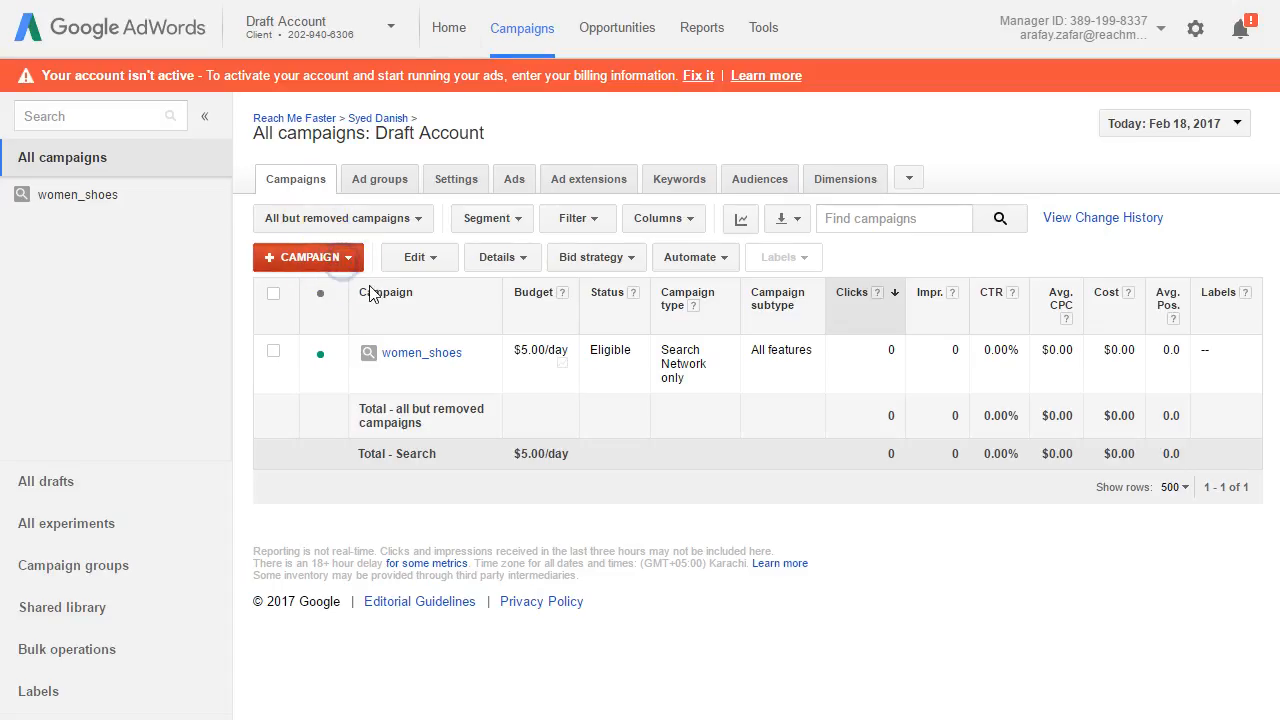
Step: Start creating a new campaign of the Search Network only type
left_click(312, 257)
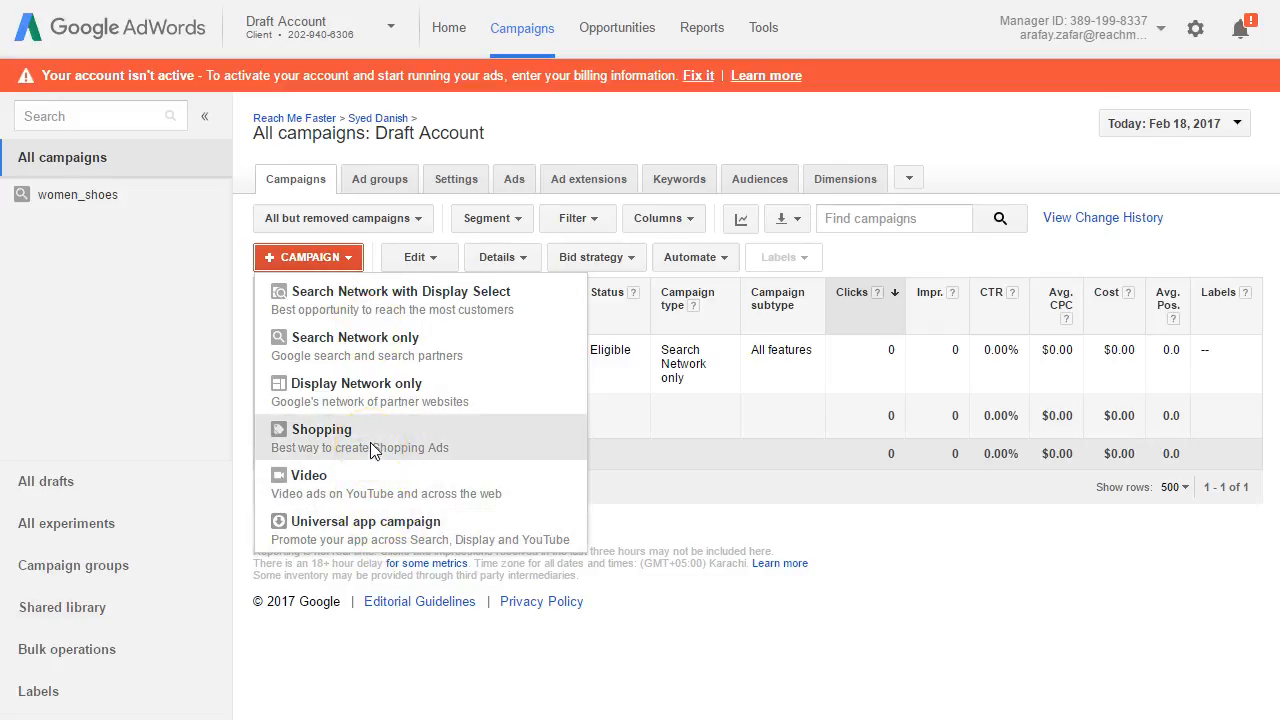
left_click(392, 526)
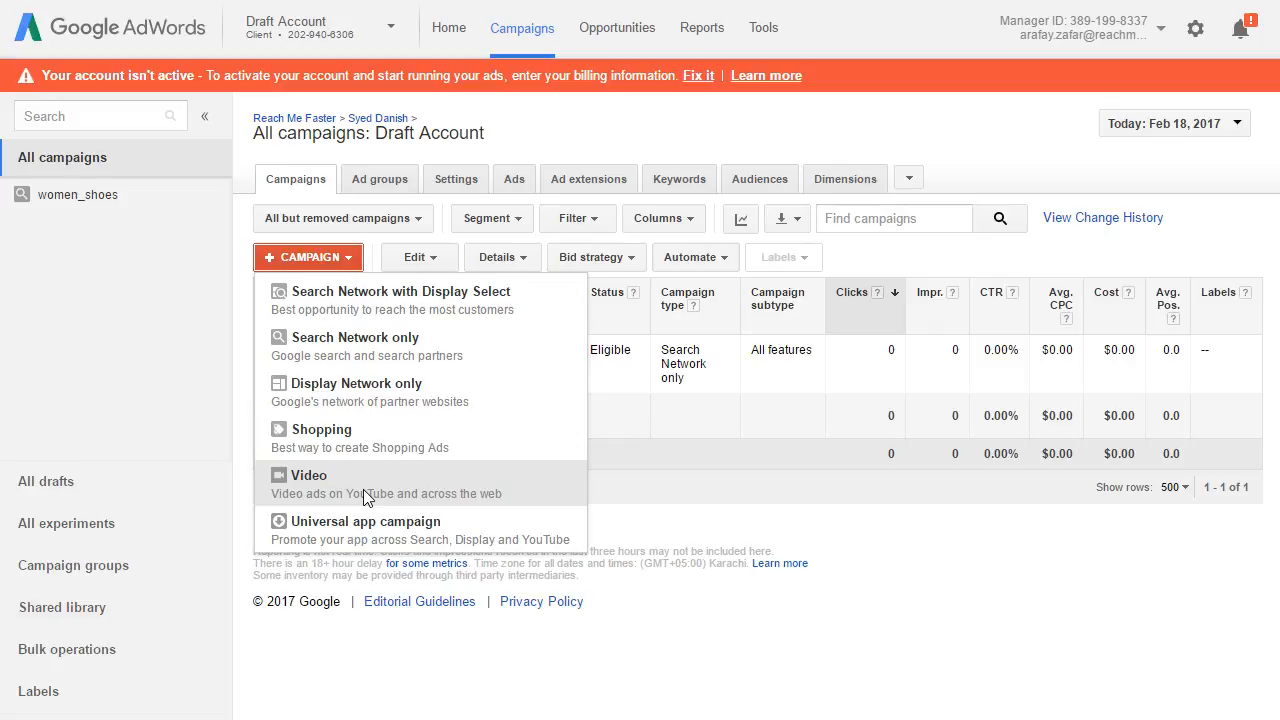
left_click(350, 491)
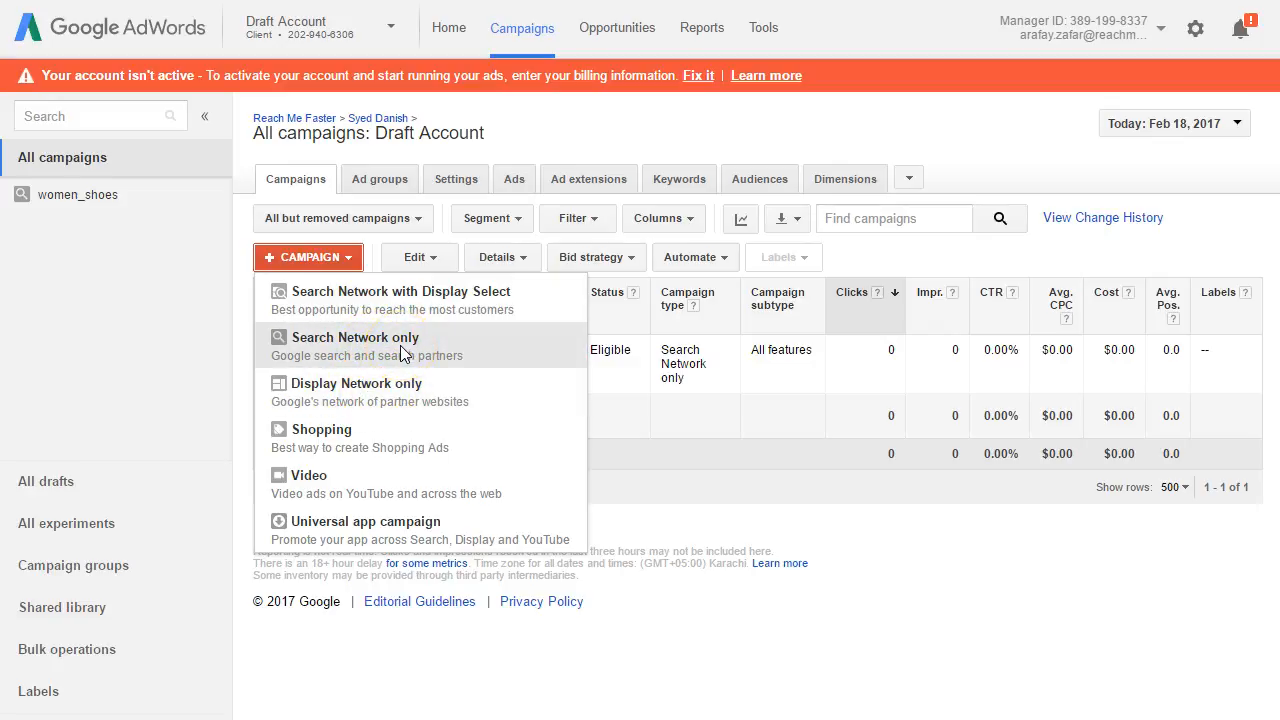
left_click(408, 403)
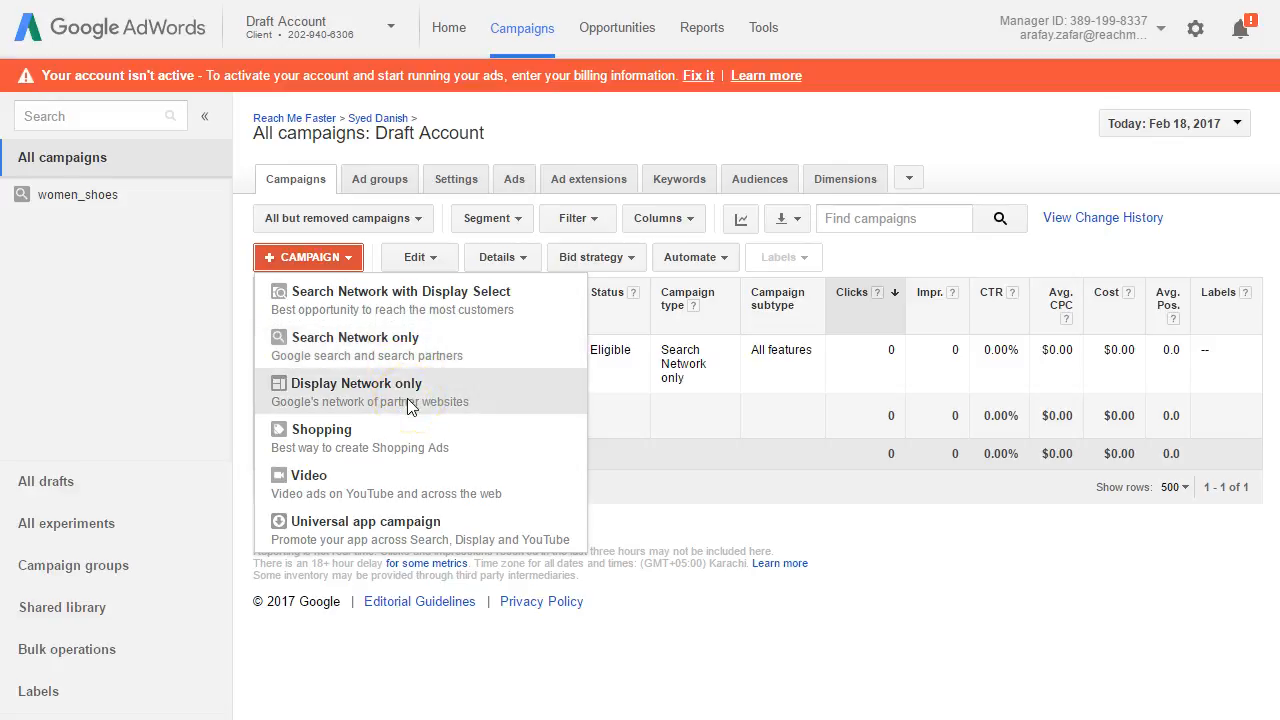
left_click(408, 360)
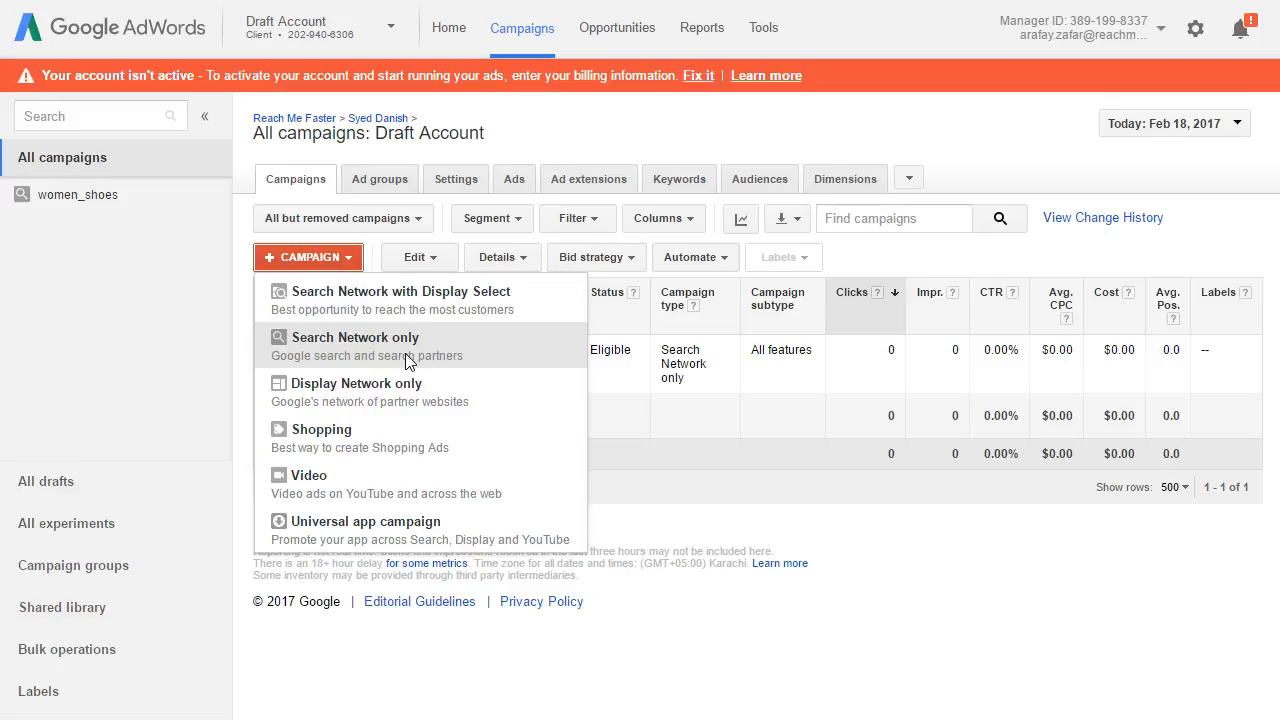
left_click(418, 302)
left_click(437, 408)
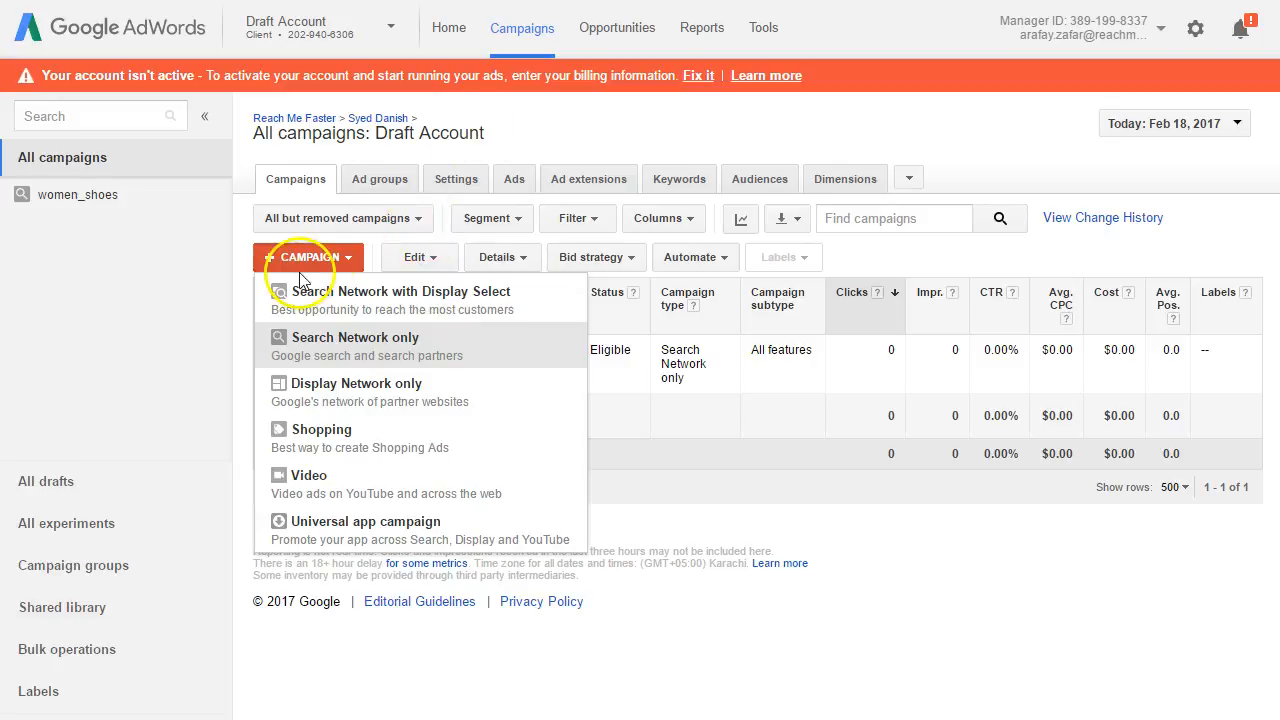
left_click(355, 345)
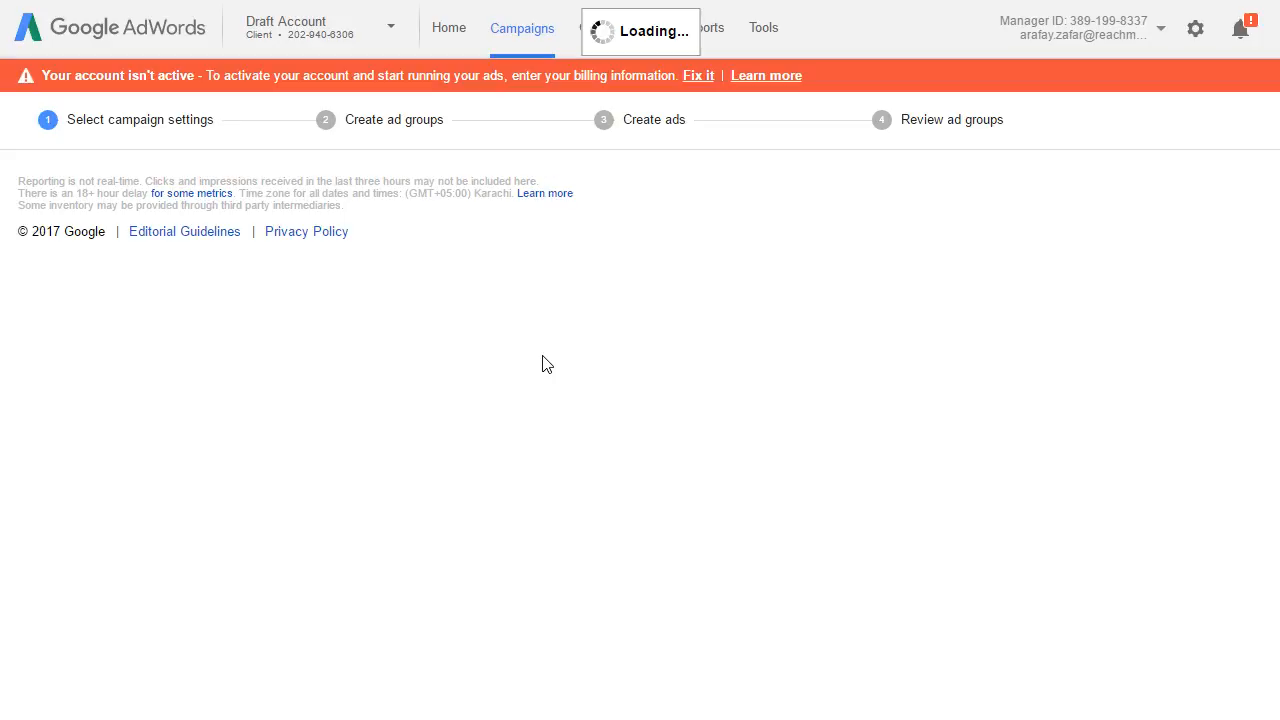
Step: Switch to the slide on campaign types and targeting options to review it, and return to the campaign setup
mouse_move(253, 719)
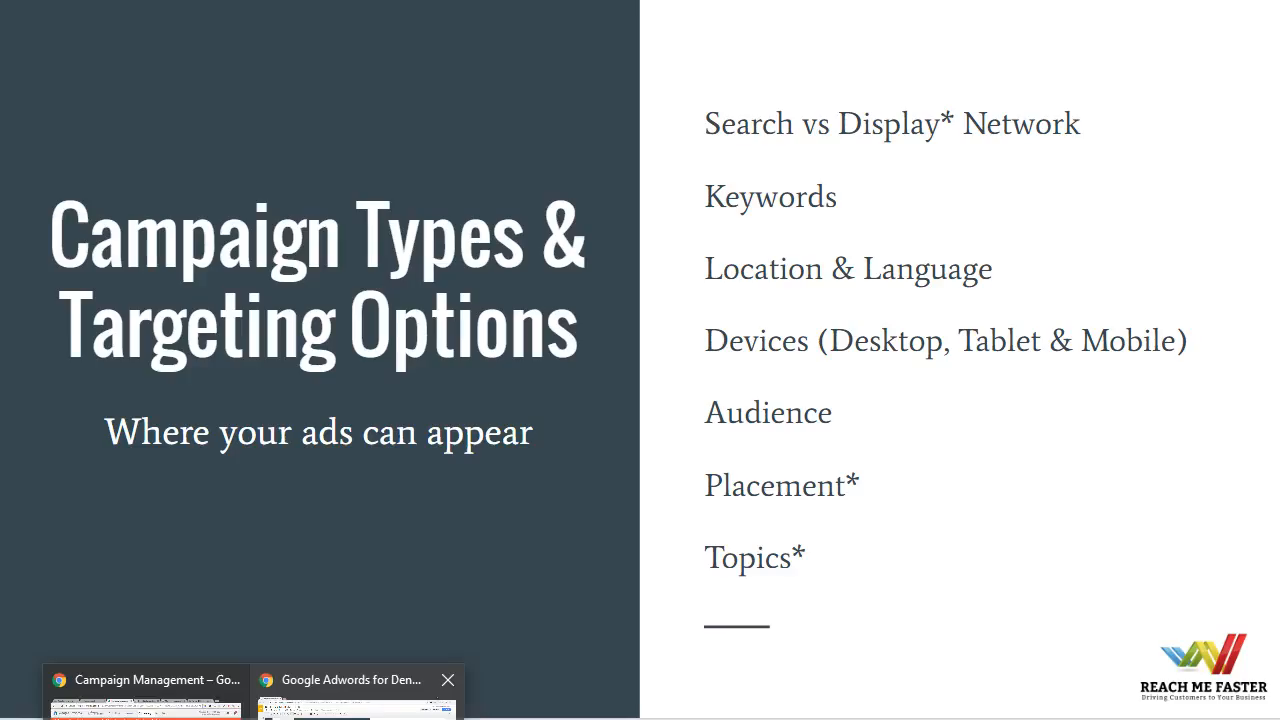
left_click(358, 712)
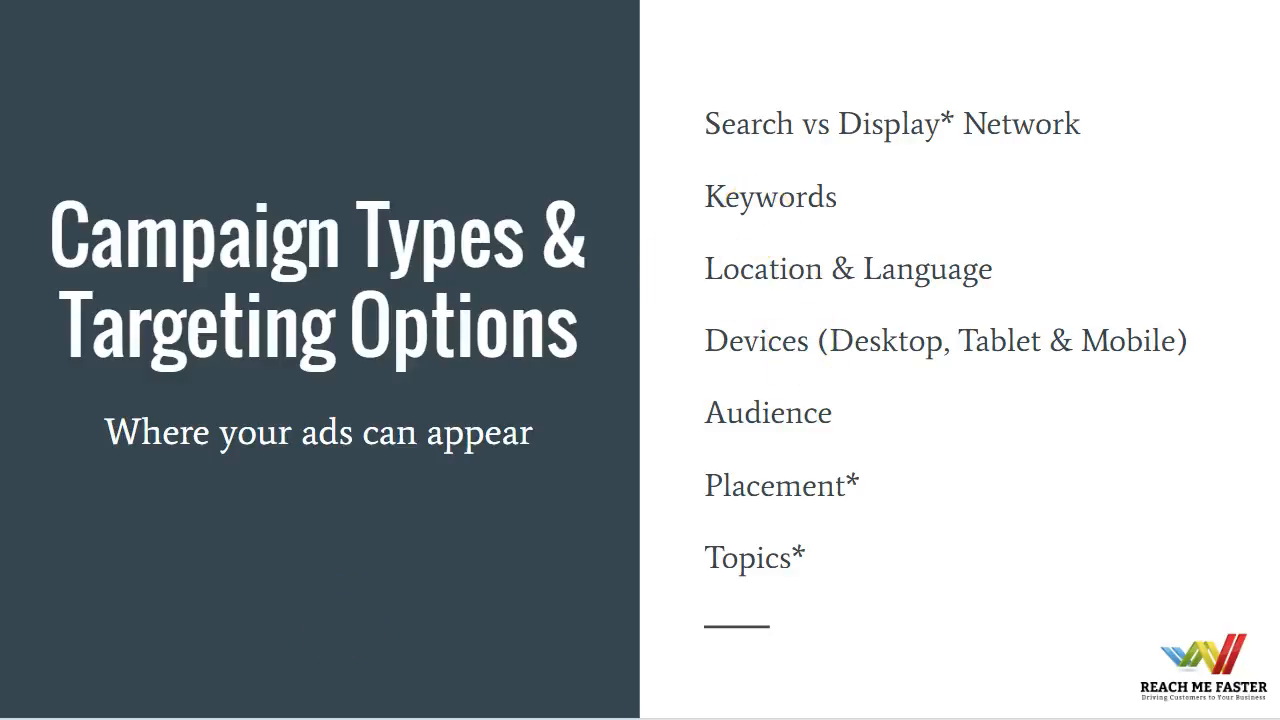
mouse_move(254, 719)
left_click(212, 714)
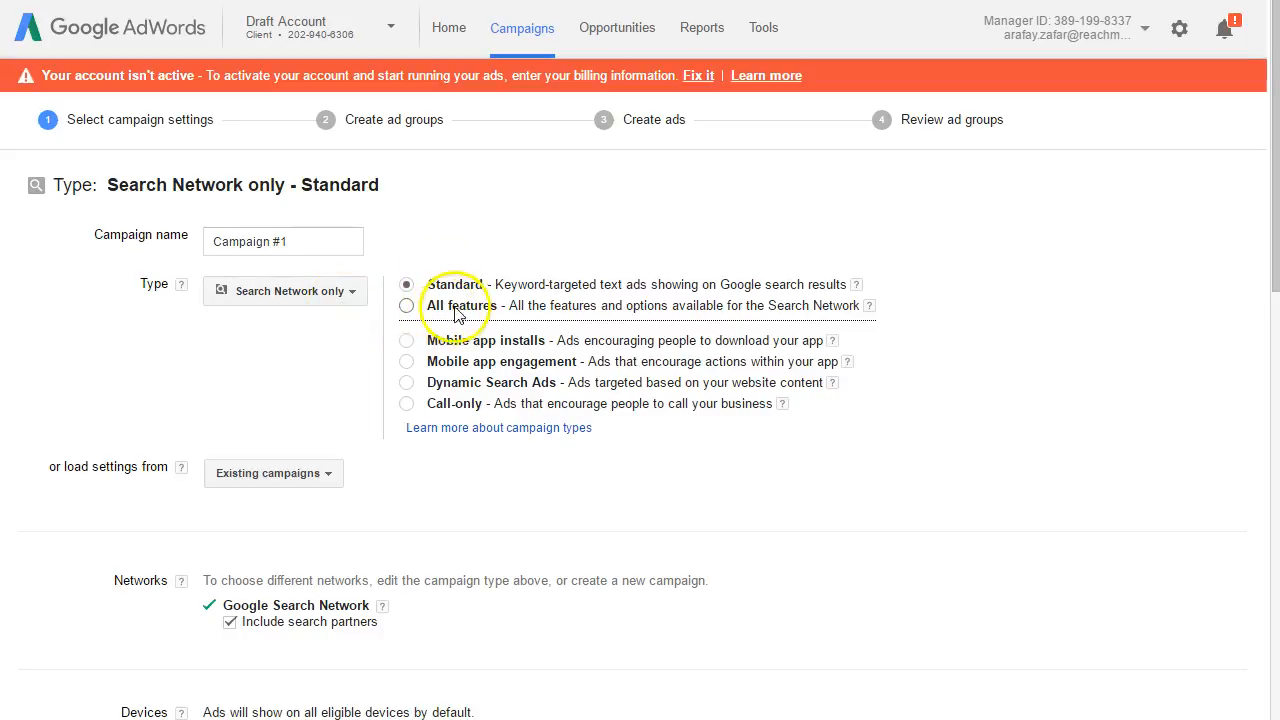
Step: Choose the All features option for the campaign and name it "Search Feb 2017"
left_click(408, 309)
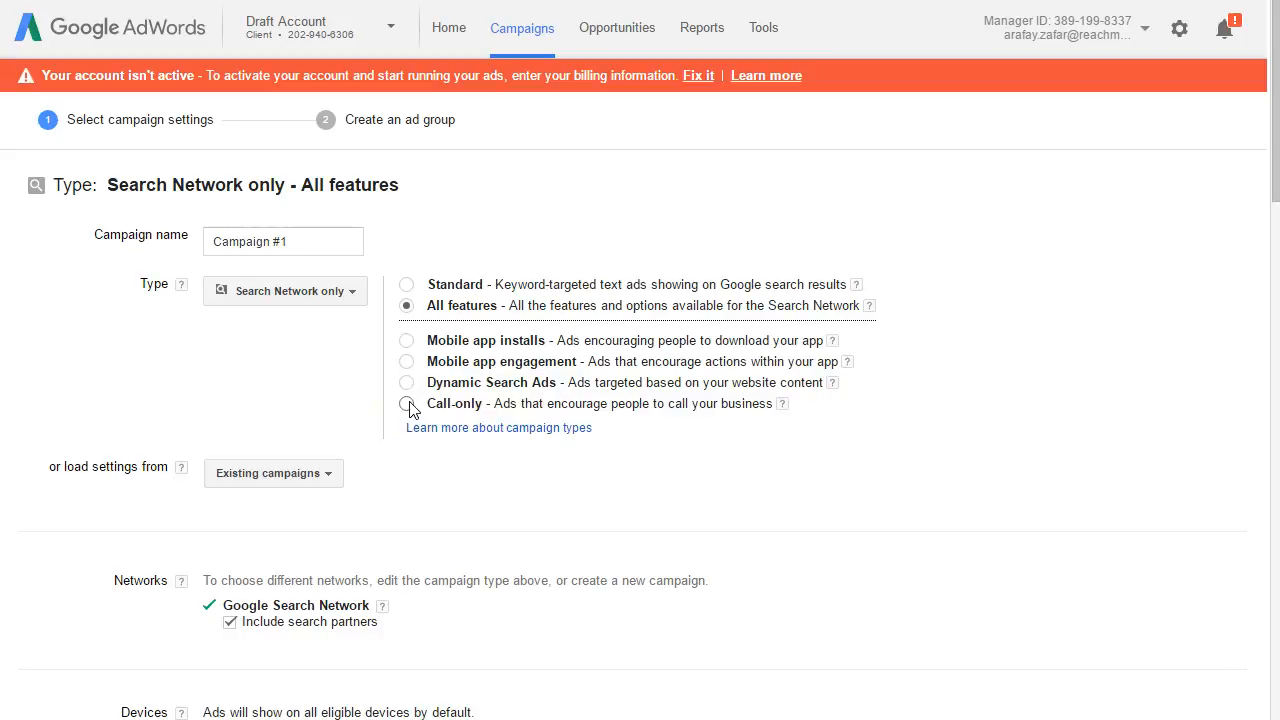
left_click(503, 300)
left_click_drag(318, 248, 211, 248)
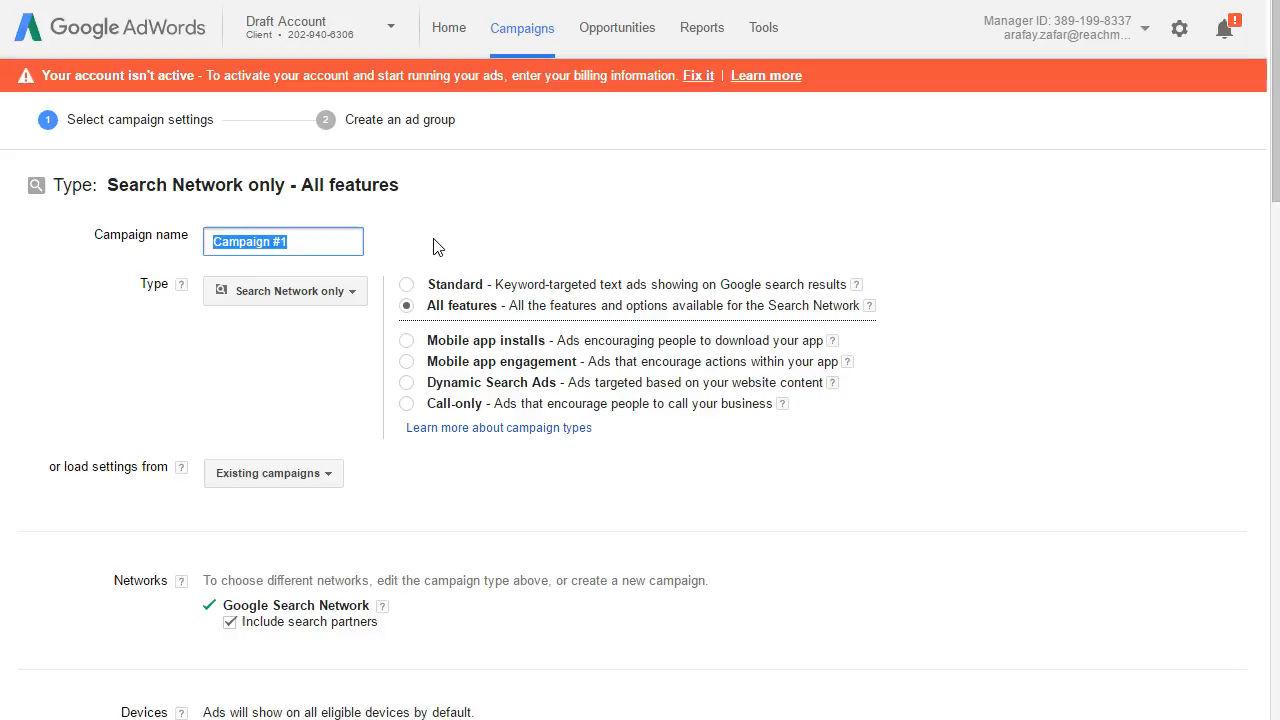
type("Fe")
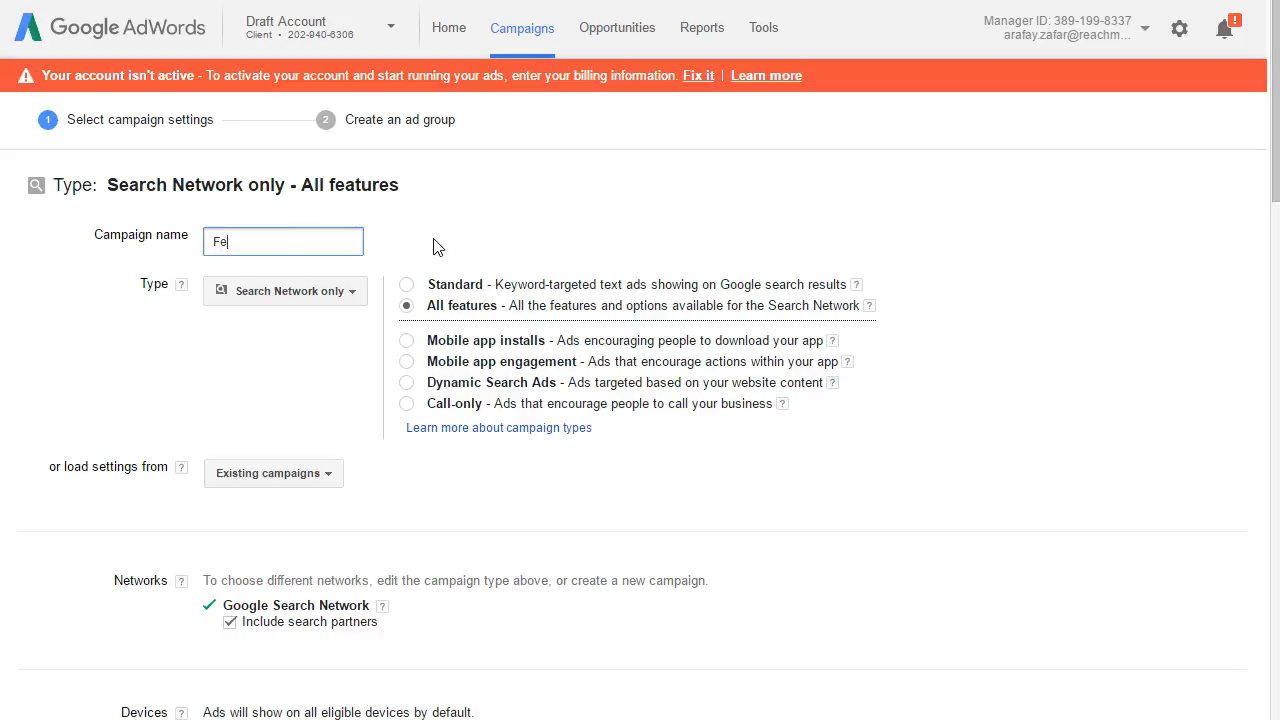
type("b 2017")
left_click(214, 238)
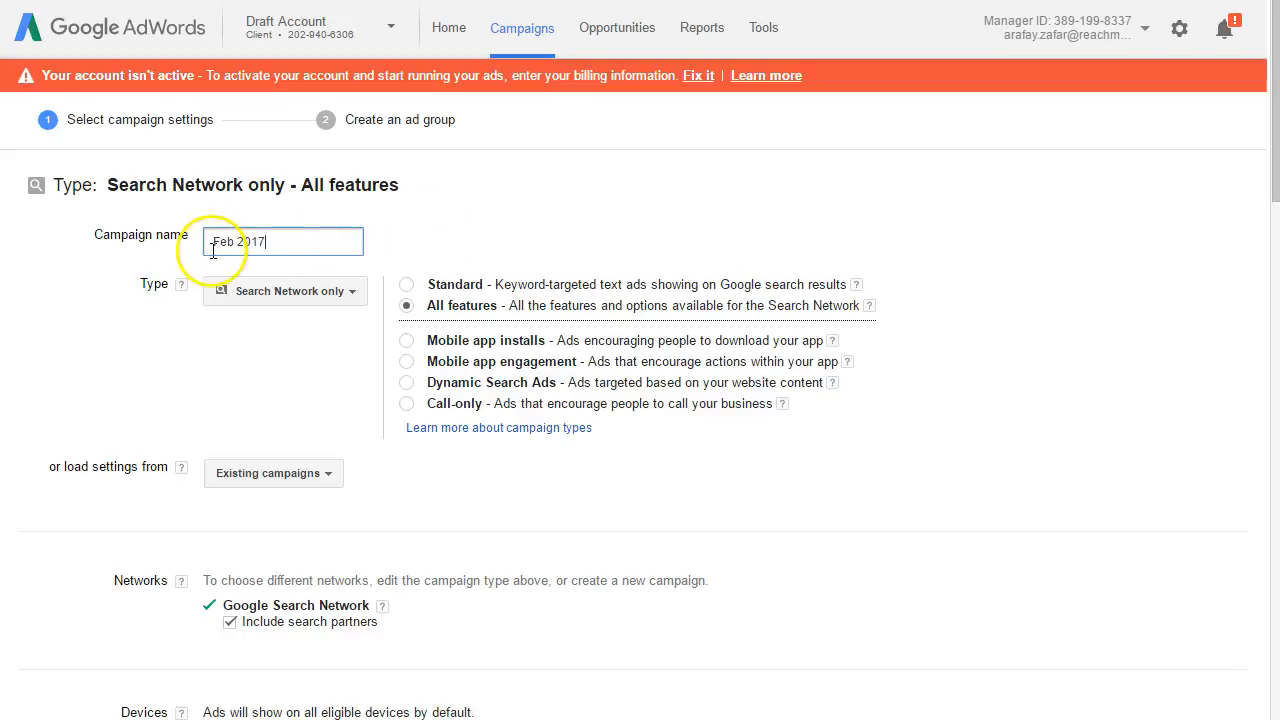
type("Search")
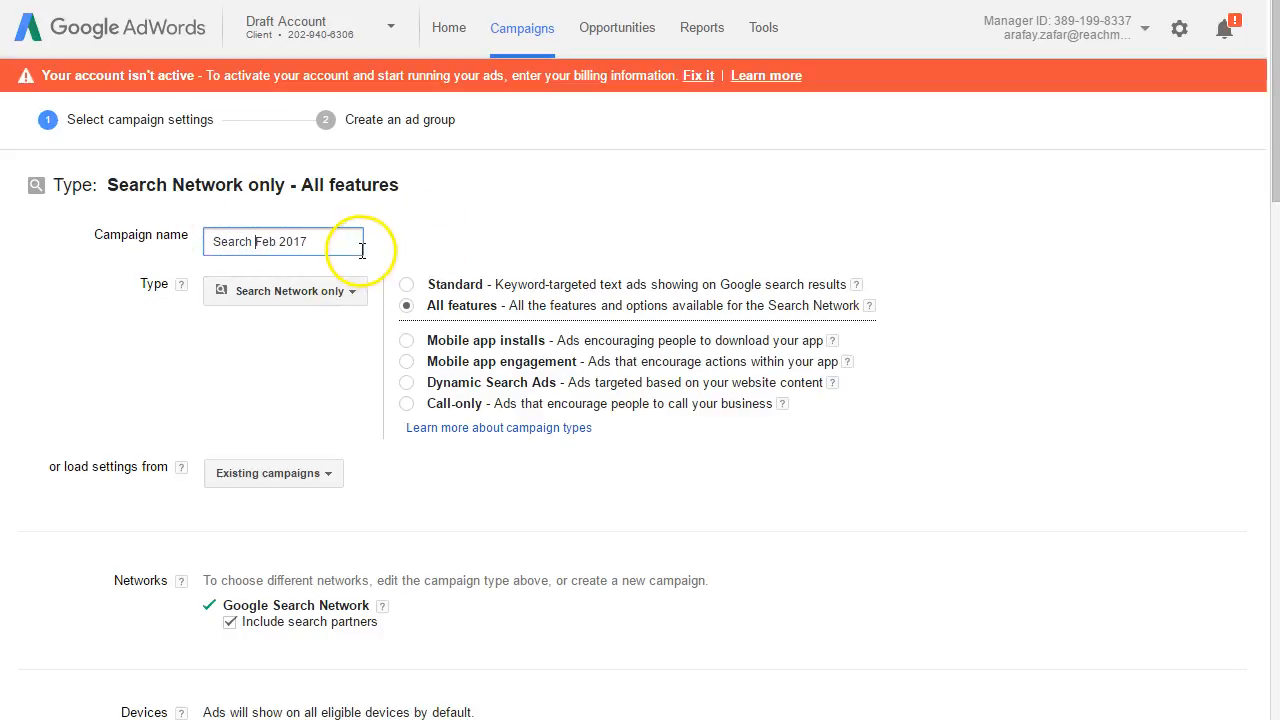
Step: Examine the Devices setting of the campaign and open its help explanation
scroll(1245, 222, "down", 3)
scroll(1245, 222, "down", 2)
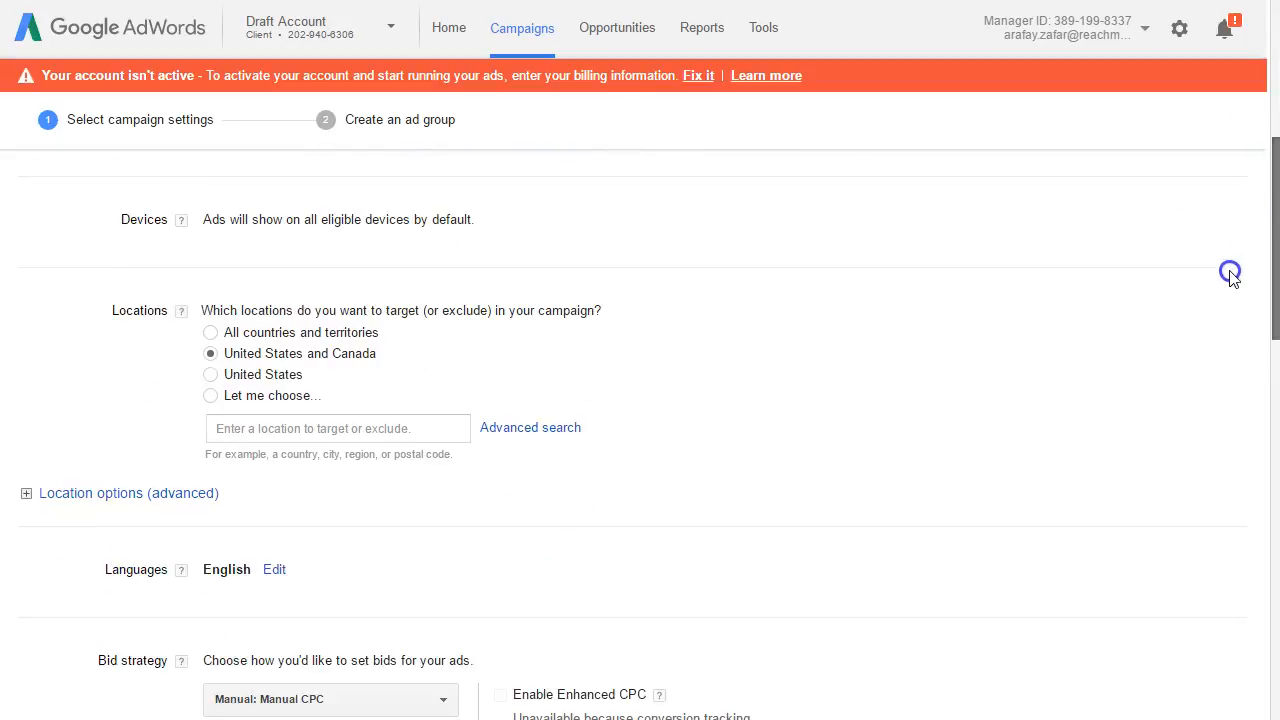
scroll(1223, 280, "down", 1)
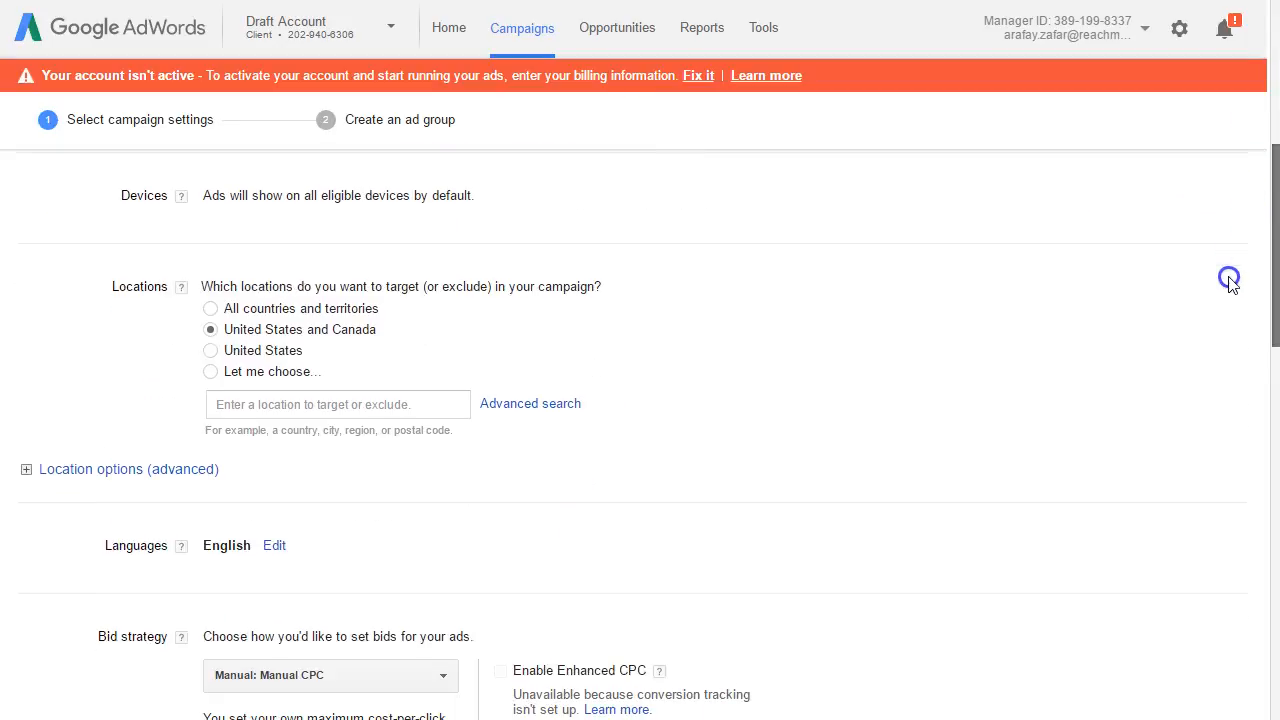
left_click(183, 196)
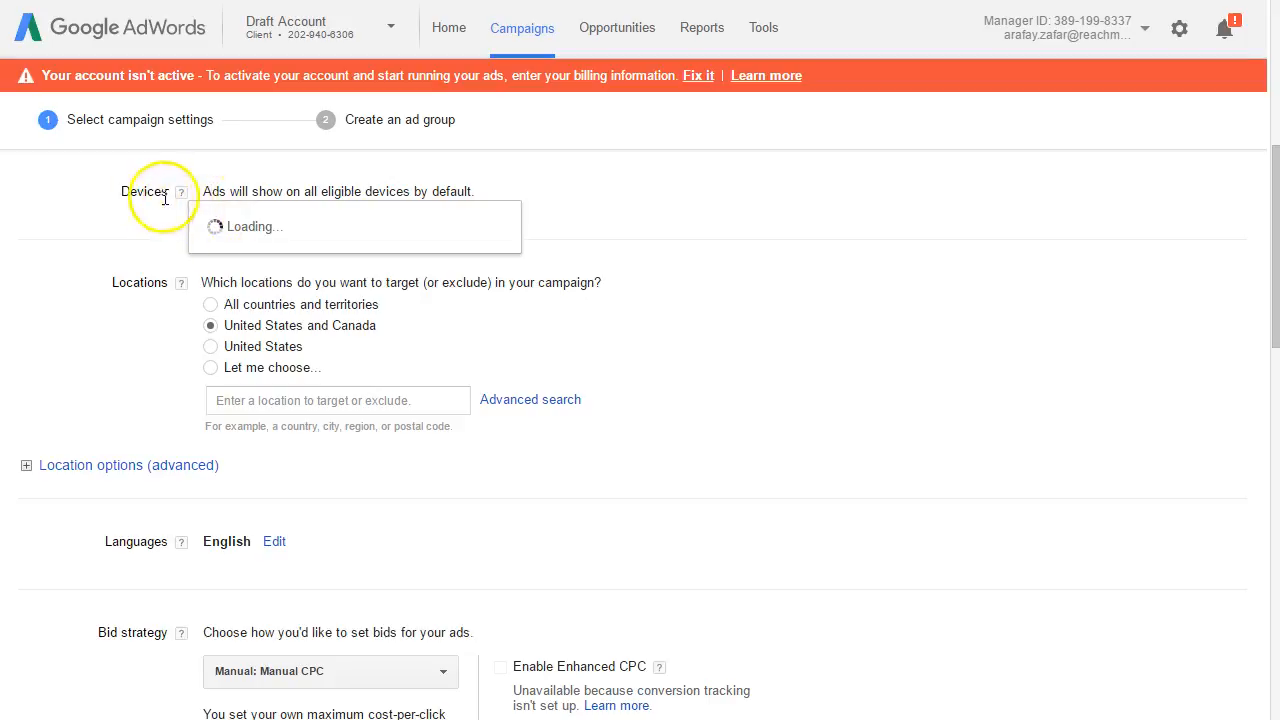
left_click(181, 192)
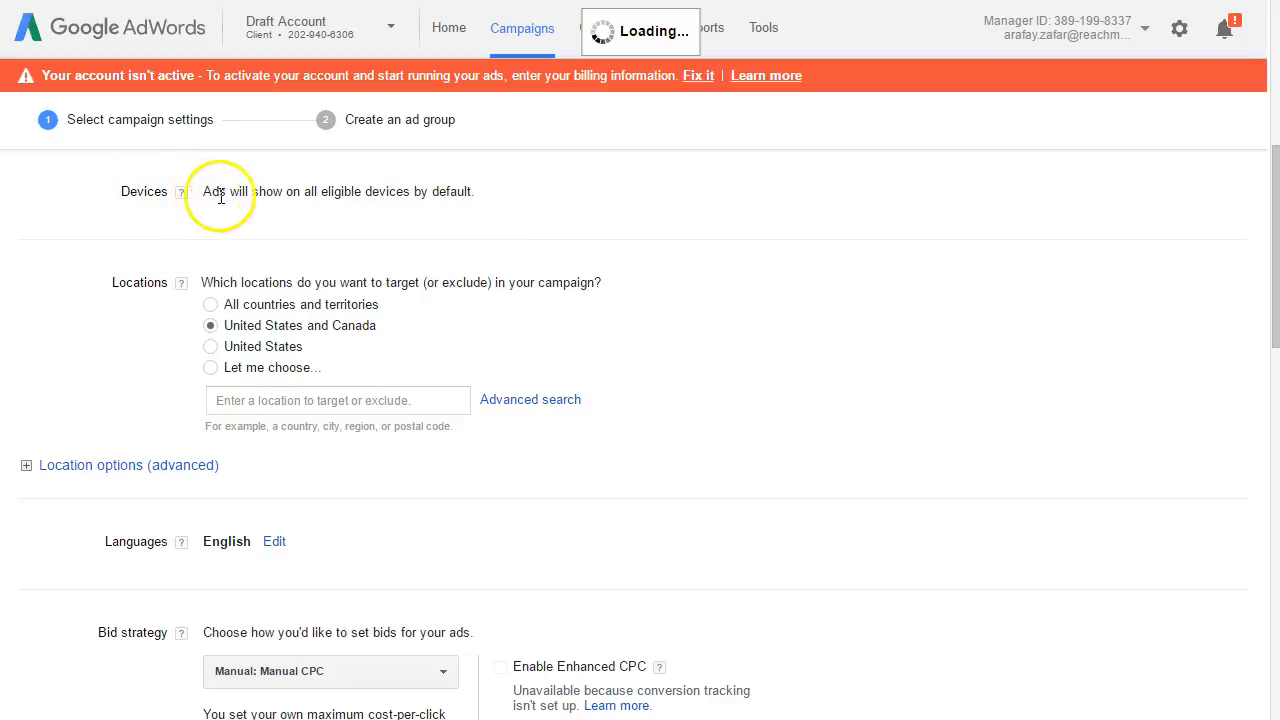
left_click(414, 190)
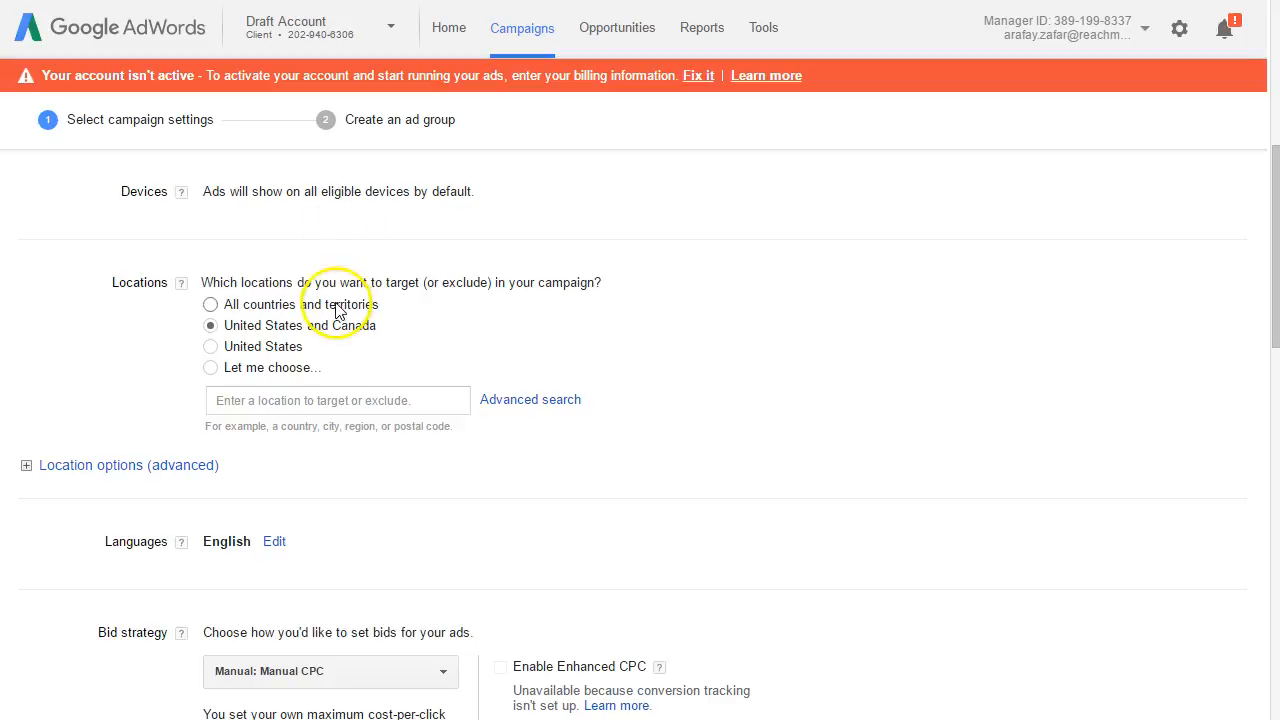
Step: Set a custom target location for the campaign and add Kansas City, Missouri, United States
left_click(287, 370)
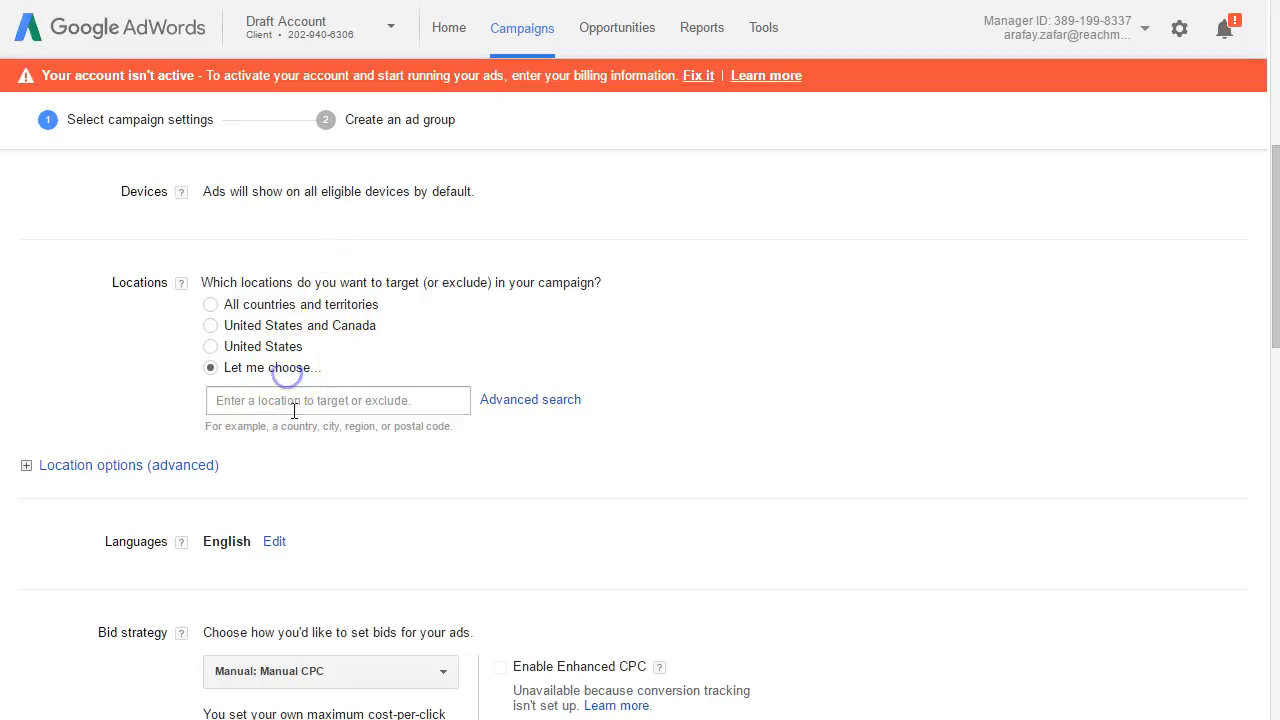
left_click(292, 402)
type("kanc")
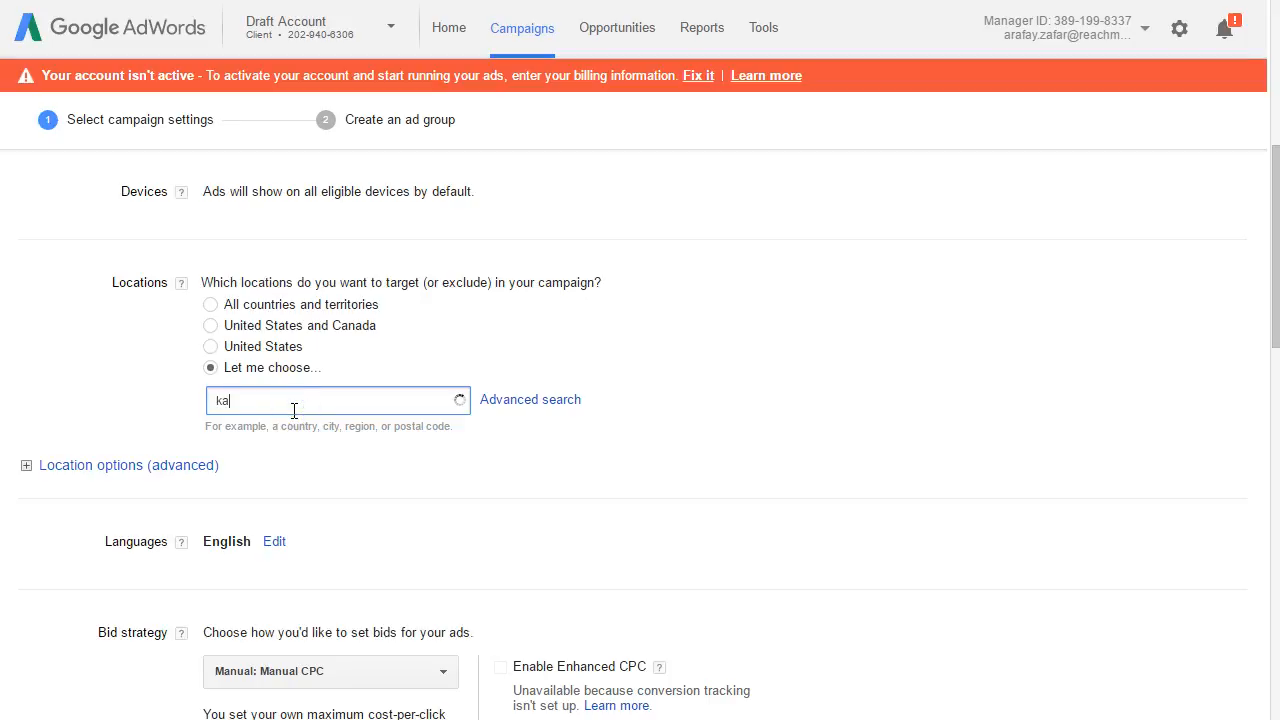
key("BackSpace")
type("sas ciry")
key("BackSpace")
key("BackSpace")
type("ty")
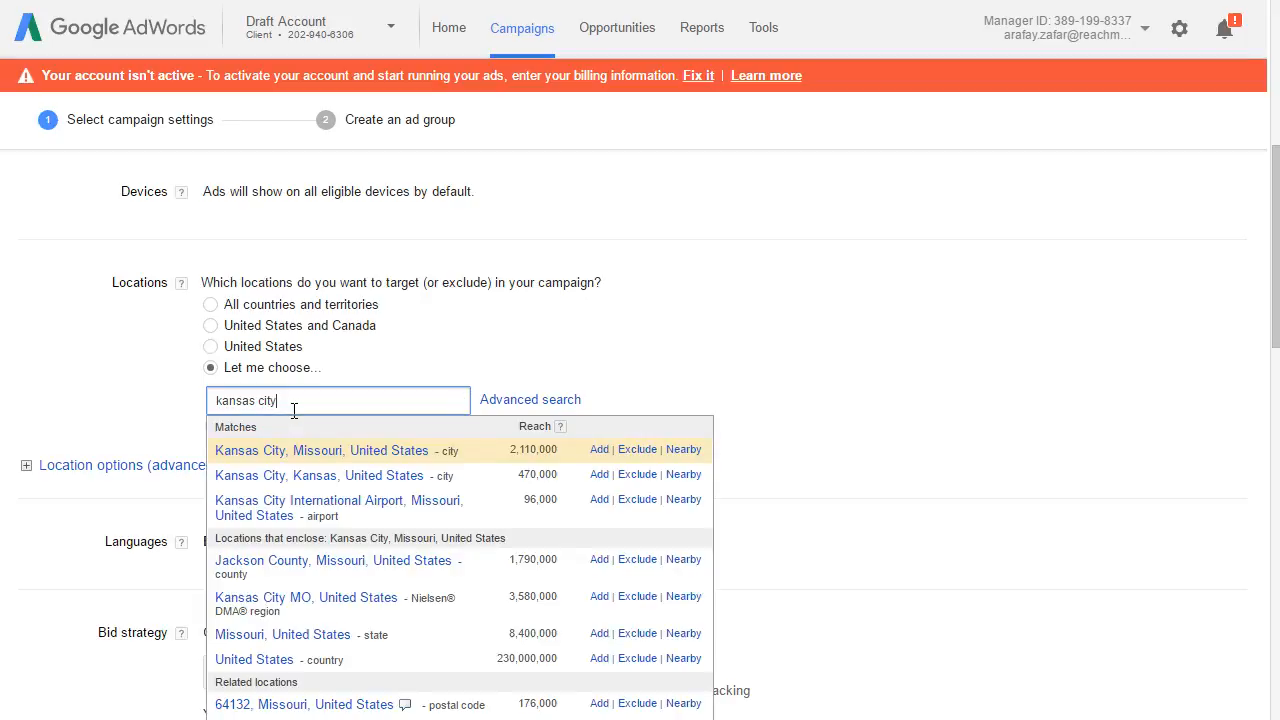
left_click(599, 449)
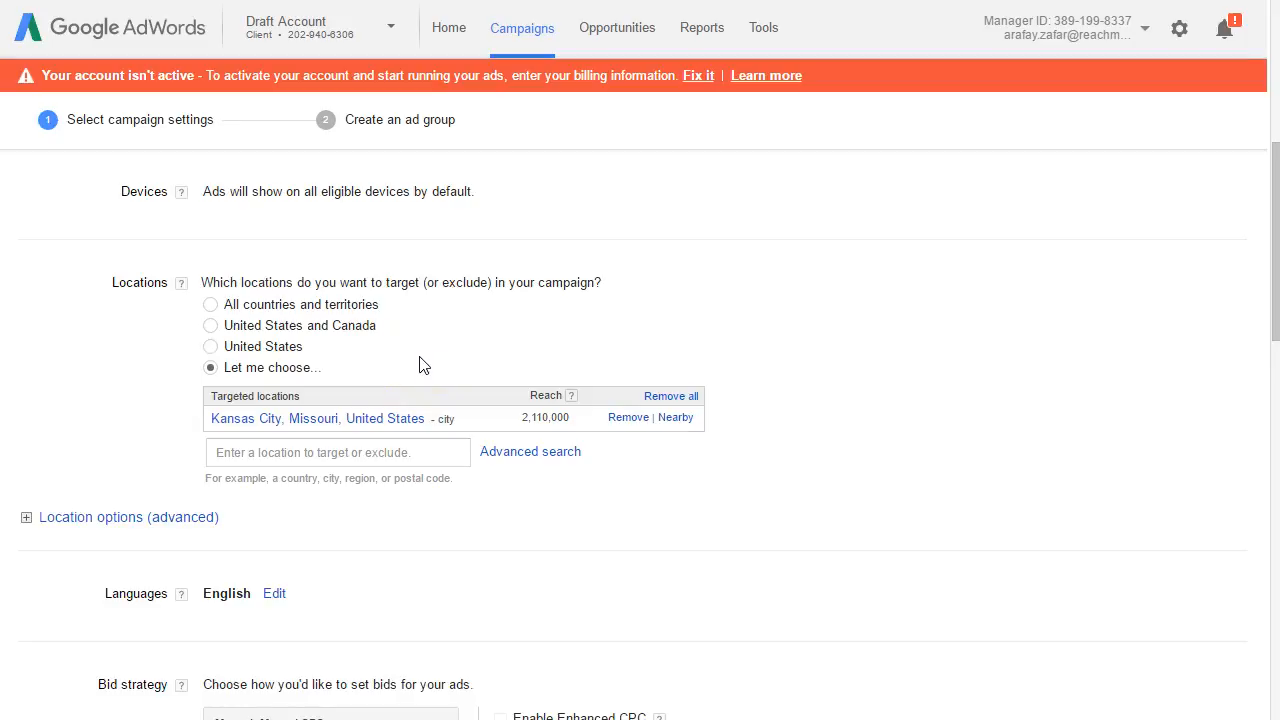
Step: Open the advanced location search with radius targeting and activate its address entry
left_click(505, 452)
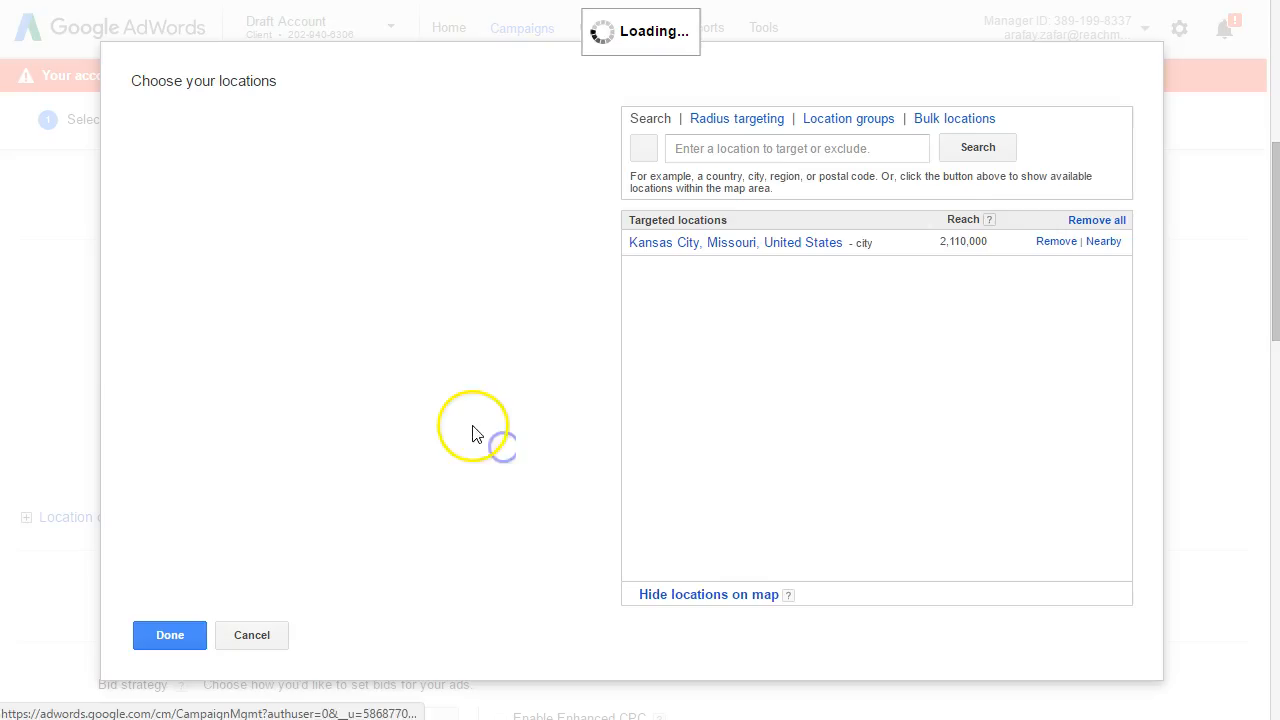
left_click(773, 120)
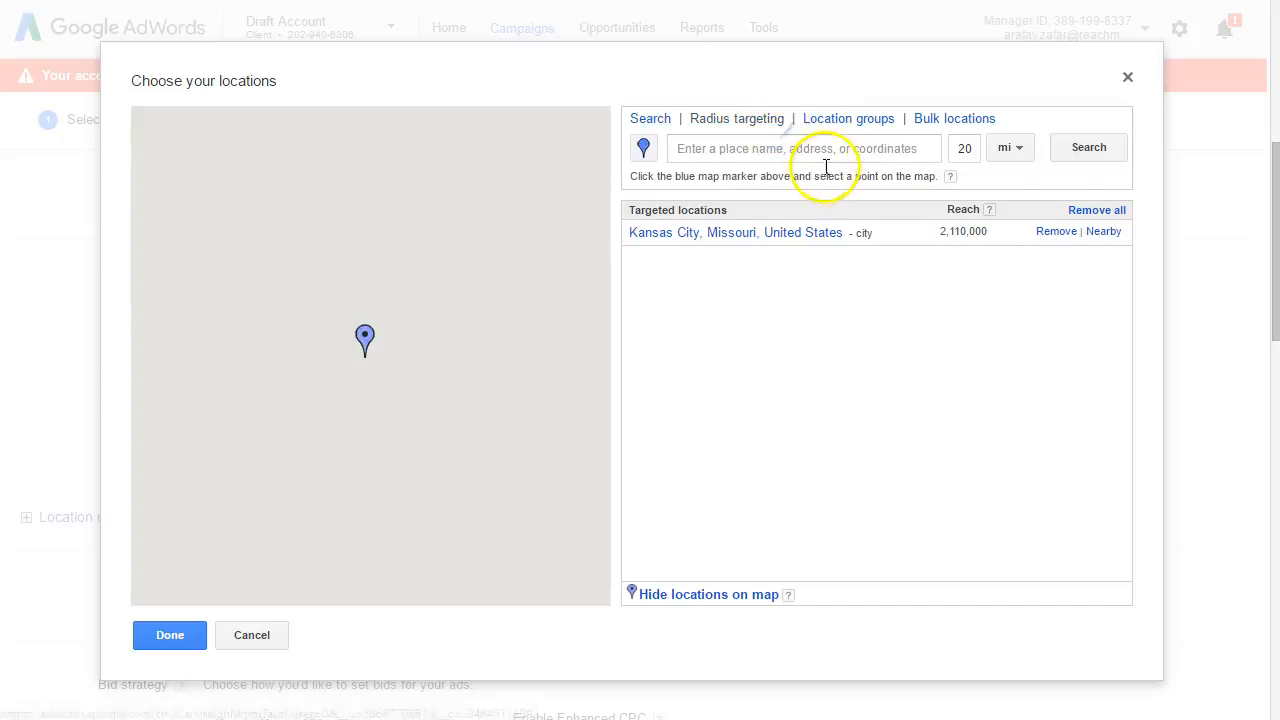
left_click(840, 150)
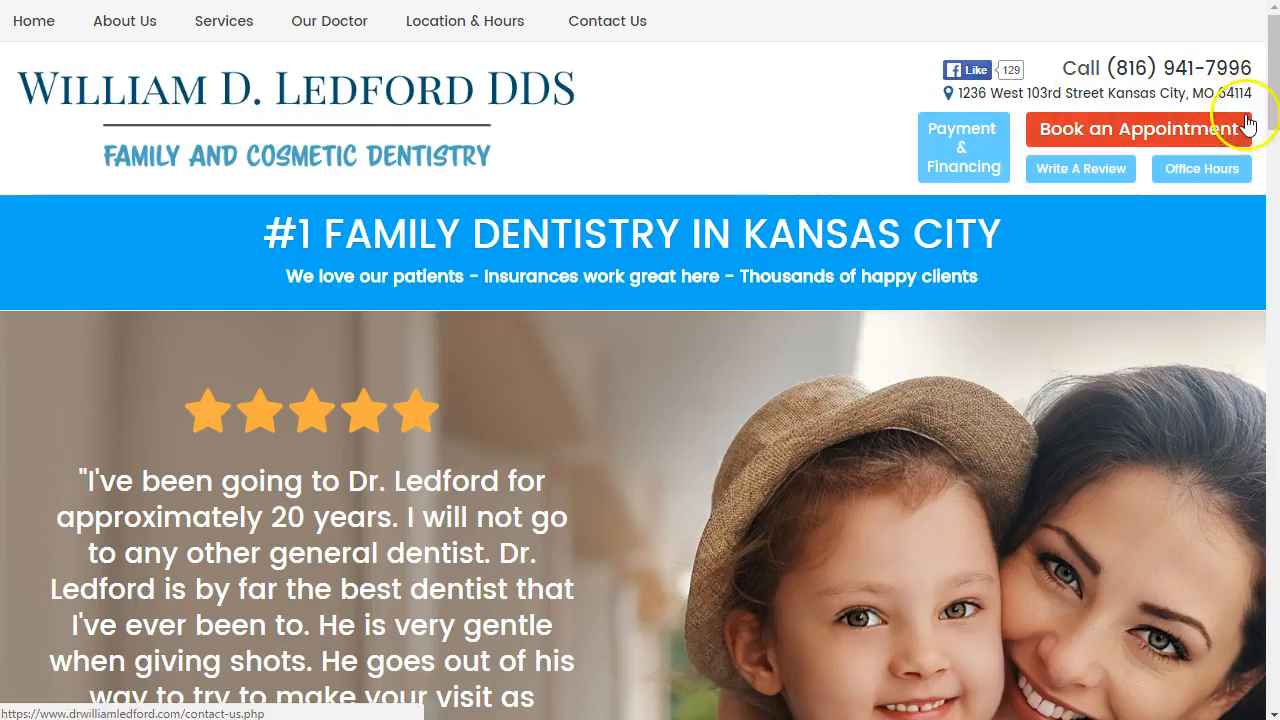
Step: Switch to the dental practice's website and copy its street address from the page header
left_click_drag(1219, 86, 807, 89)
left_click(807, 89)
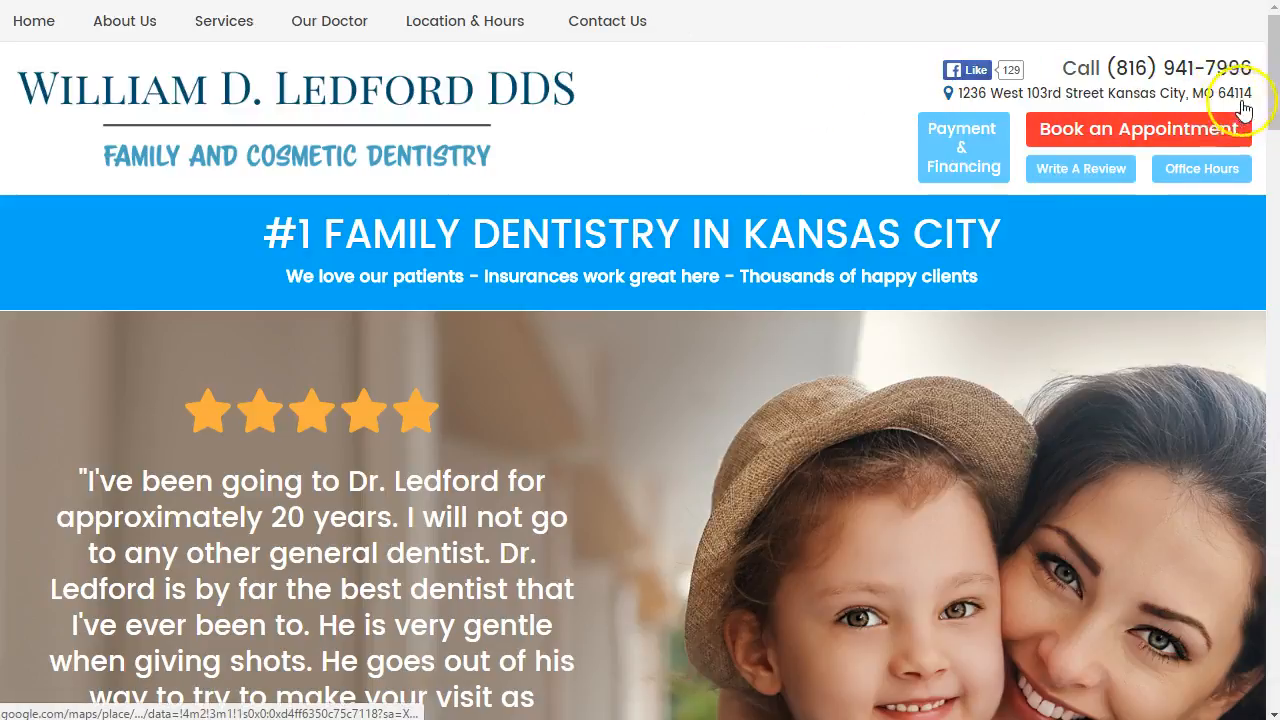
left_click_drag(1254, 98, 666, 179)
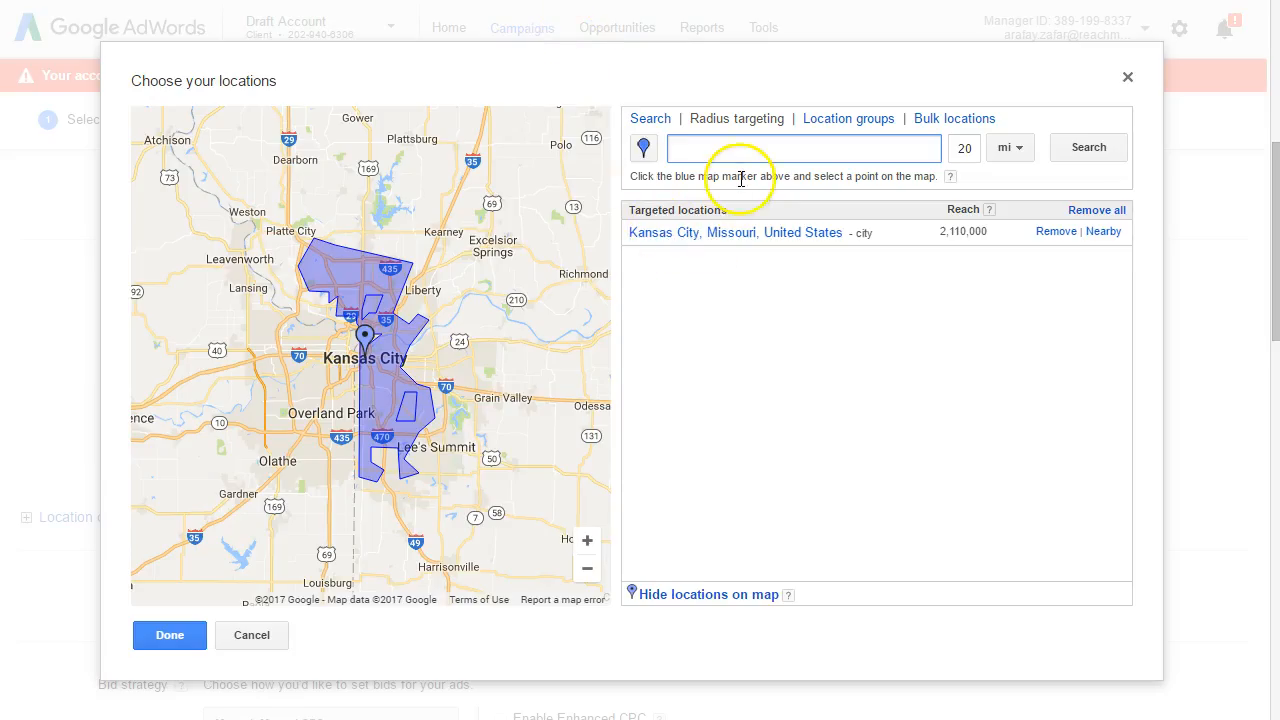
Step: Back in AdWords, paste the practice's address into the radius targeting search and remove the surplus text after the postal code
key("ctrl+v")
key("BackSpace")
key("BackSpace")
key("BackSpace")
key("BackSpace")
key("BackSpace")
key("BackSpace")
key("BackSpace")
key("BackSpace")
key("BackSpace")
key("BackSpace")
key("BackSpace")
key("BackSpace")
key("BackSpace")
key("BackSpace")
key("BackSpace")
key("BackSpace")
key("BackSpace")
key("BackSpace")
key("BackSpace")
key("BackSpace")
key("BackSpace")
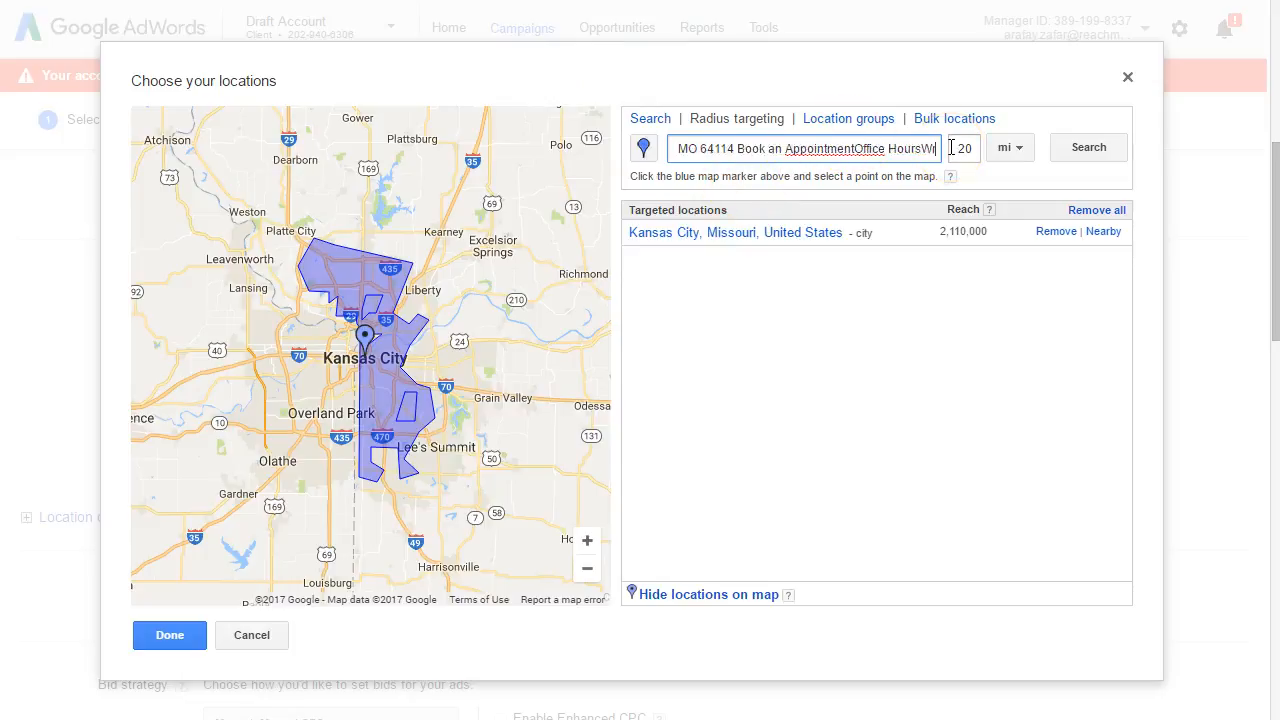
key("BackSpace")
key("BackSpace")
key("BackSpace")
key("BackSpace")
key("BackSpace")
key("BackSpace")
key("BackSpace")
key("BackSpace")
key("BackSpace")
key("BackSpace")
key("BackSpace")
key("BackSpace")
key("BackSpace")
key("BackSpace")
key("BackSpace")
key("BackSpace")
key("BackSpace")
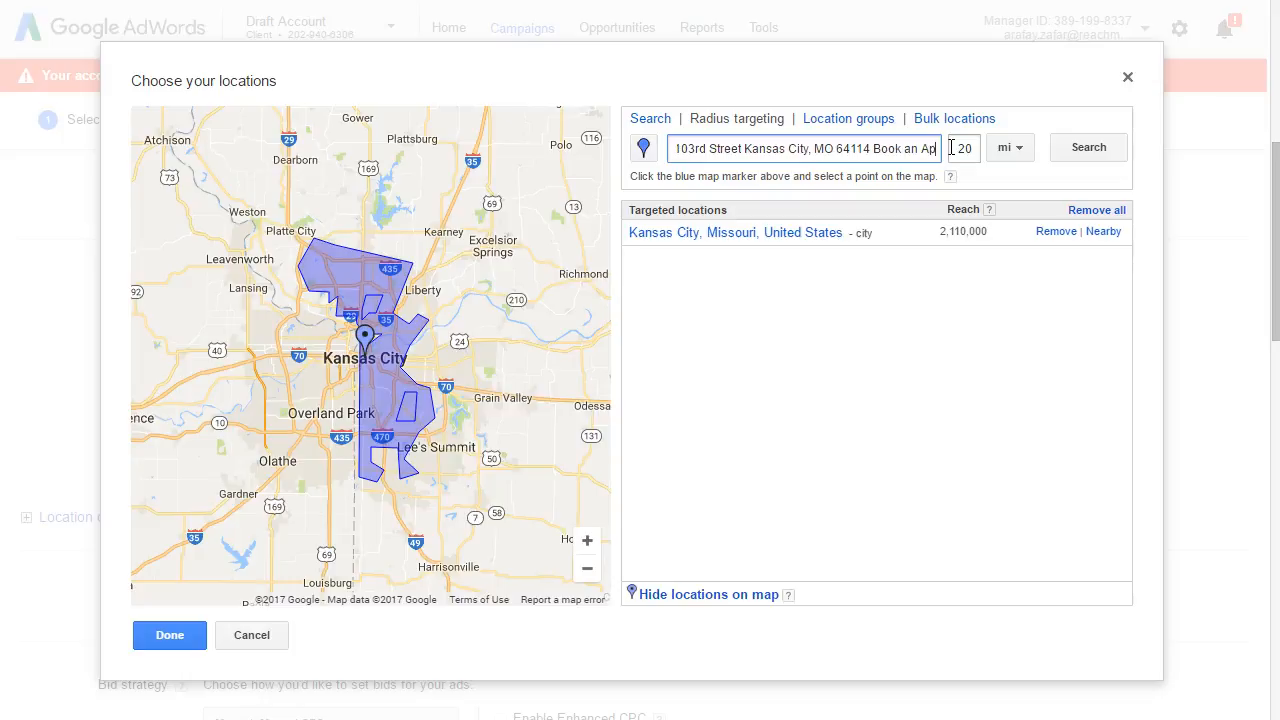
key("BackSpace")
key("BackSpace")
key("BackSpace")
key("BackSpace")
key("BackSpace")
key("BackSpace")
key("BackSpace")
key("BackSpace")
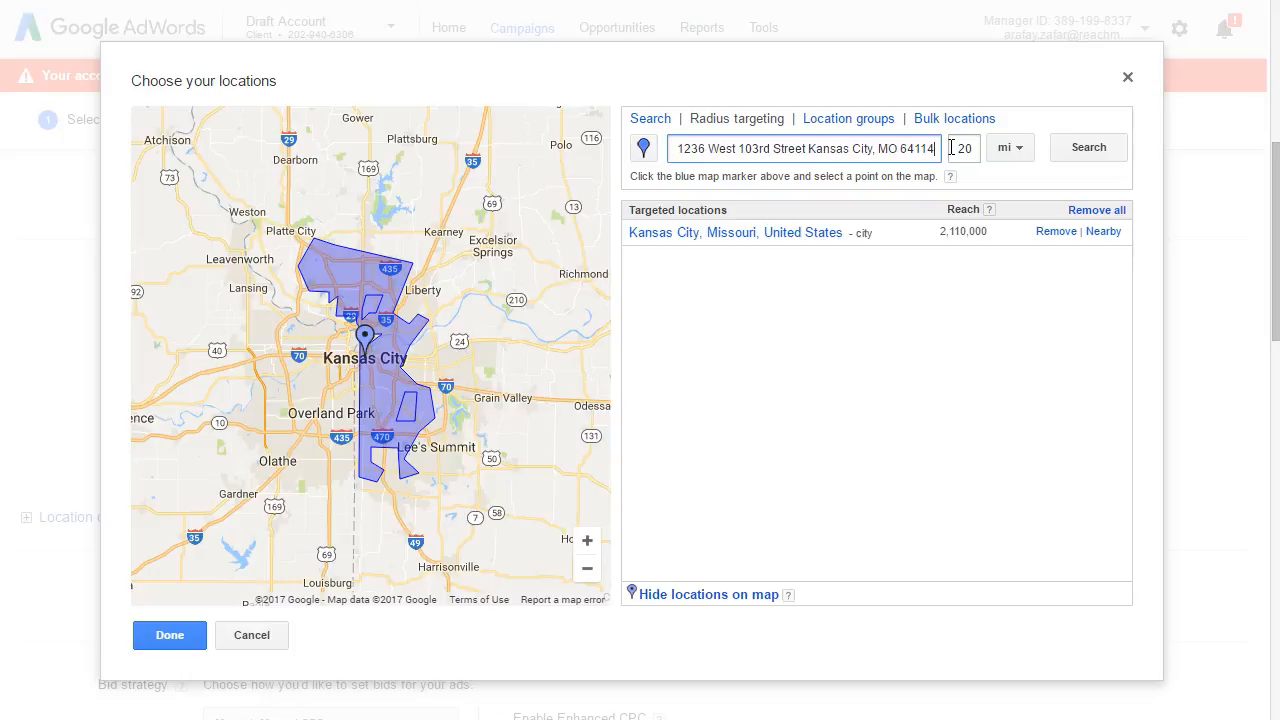
Step: Search for the 20-mile radius around the practice's address and close the pop-up covering the map
left_click(1084, 150)
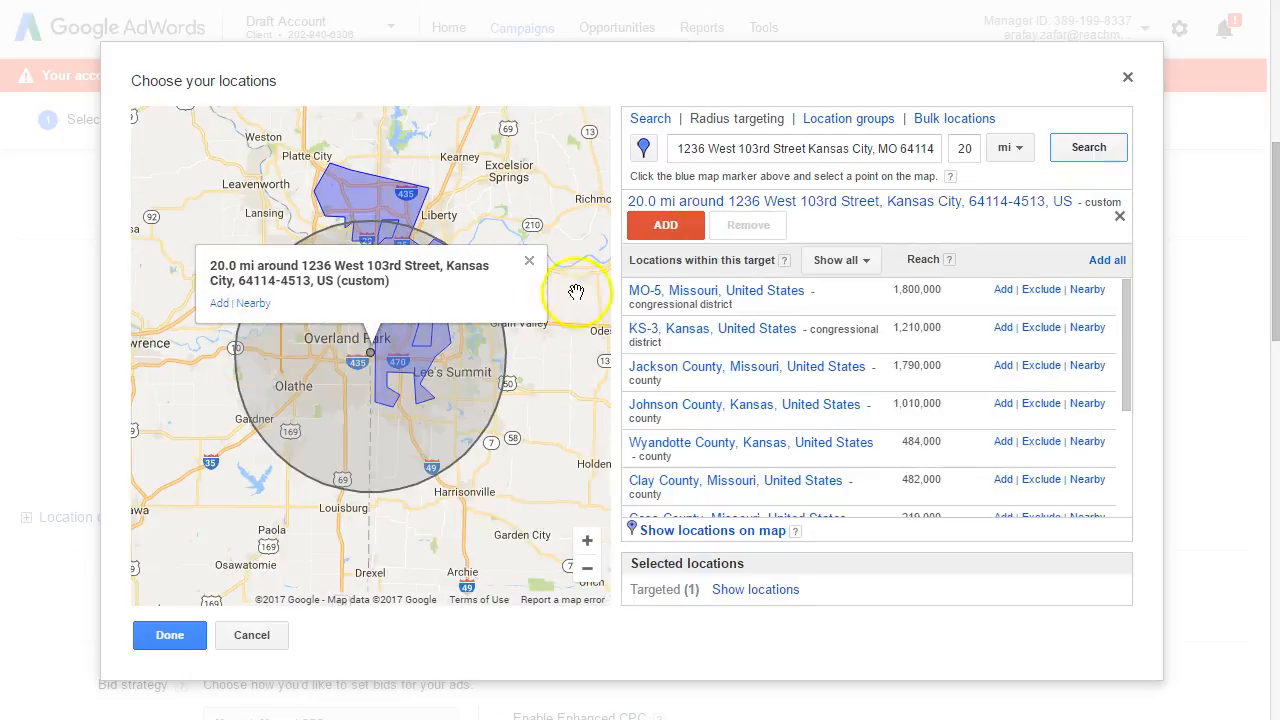
left_click(529, 261)
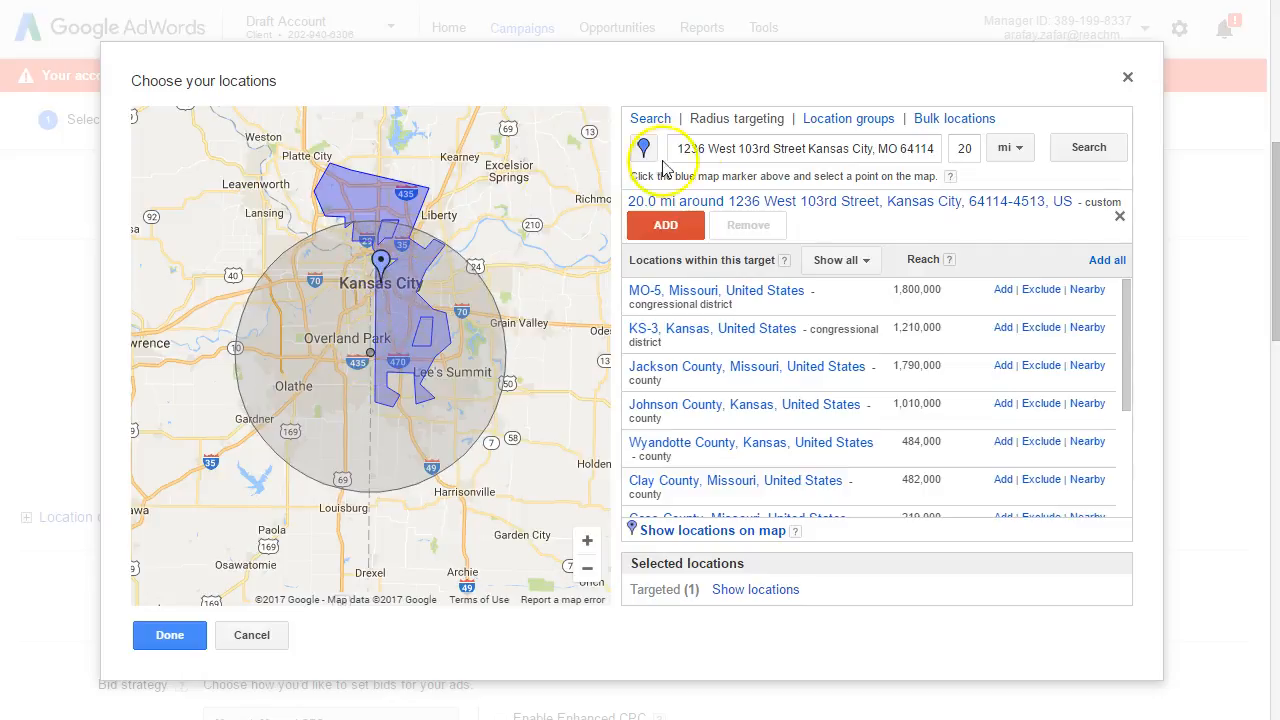
left_click(743, 143)
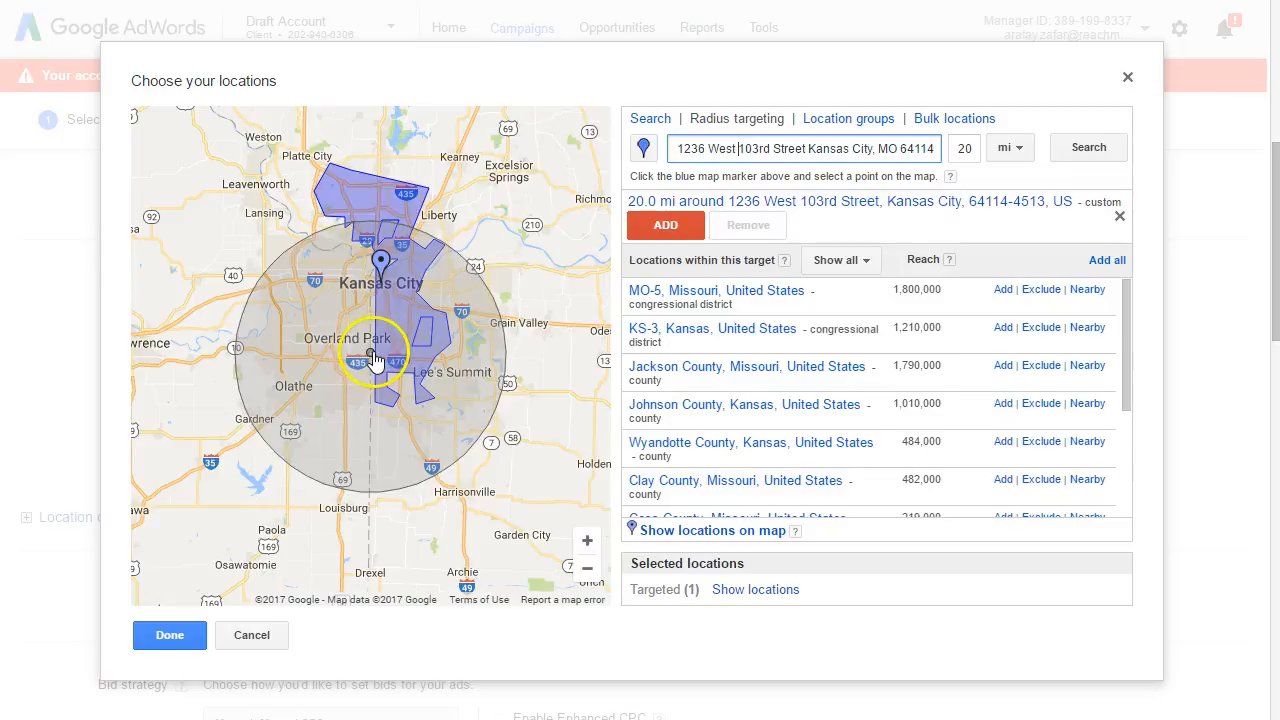
Step: Search for a 15-mile radius around the practice's address and add it to the targeted locations
left_click(790, 141)
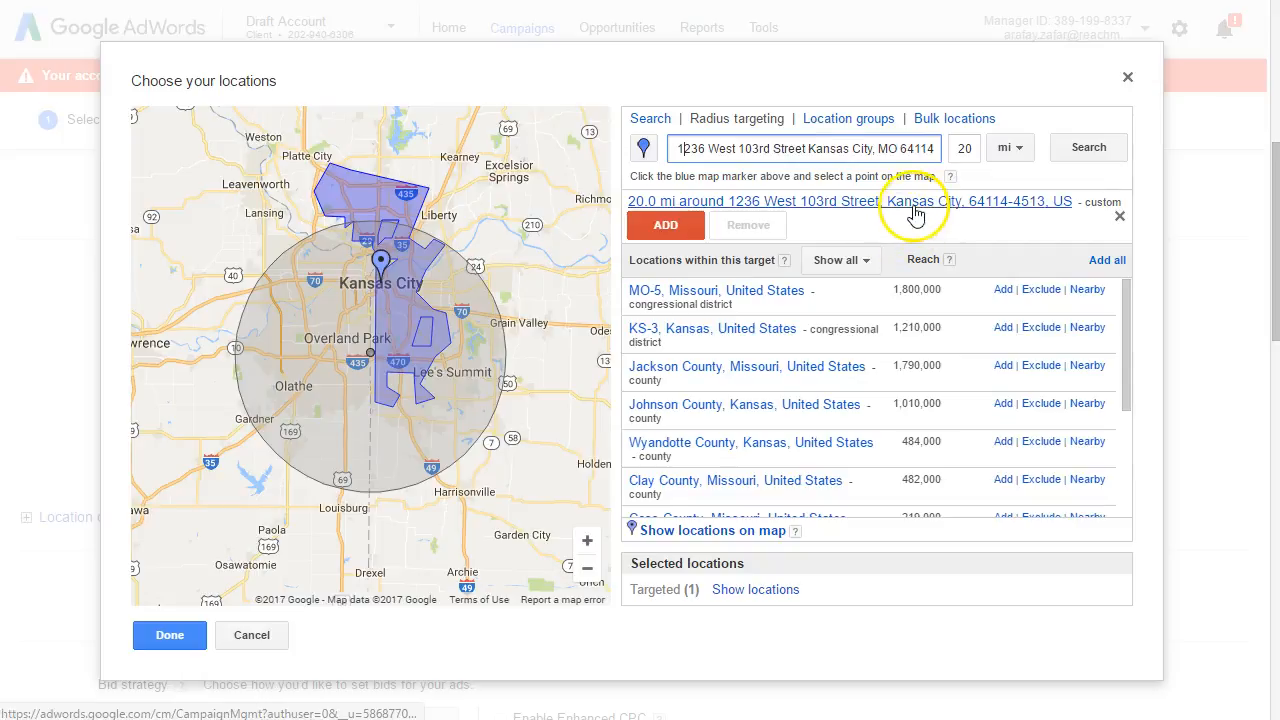
left_click(958, 148)
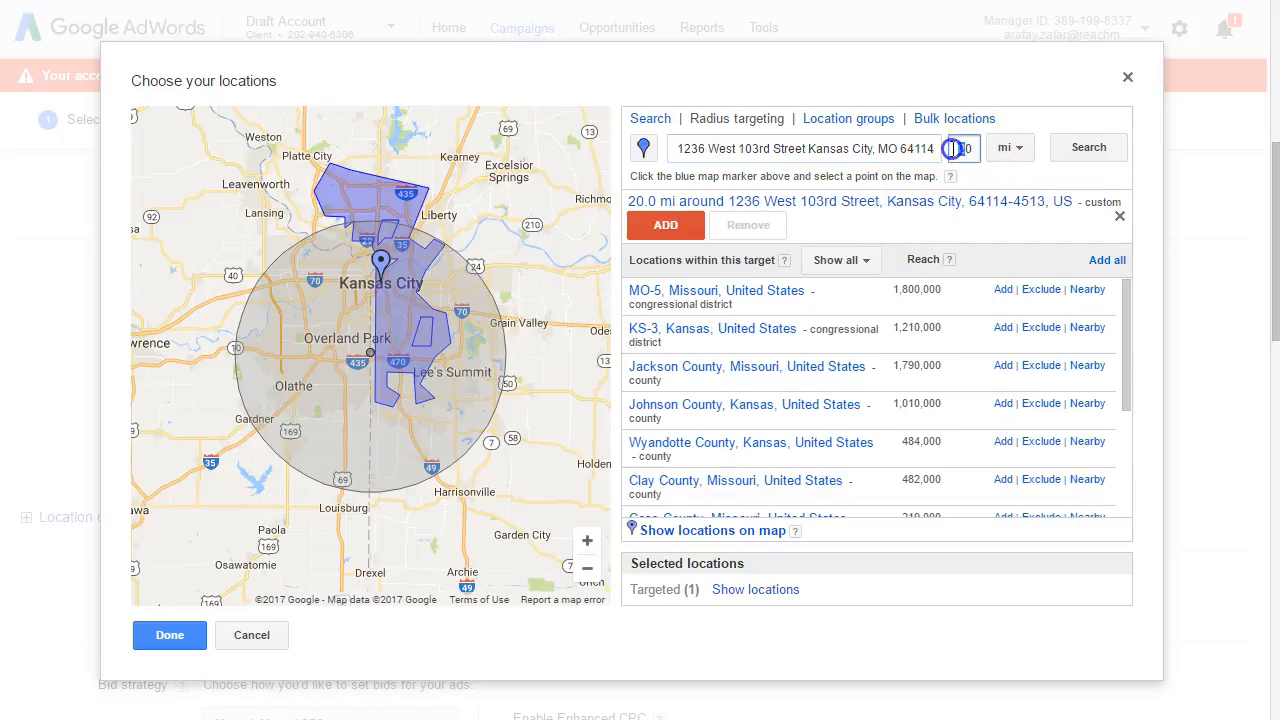
type("15")
left_click(1084, 148)
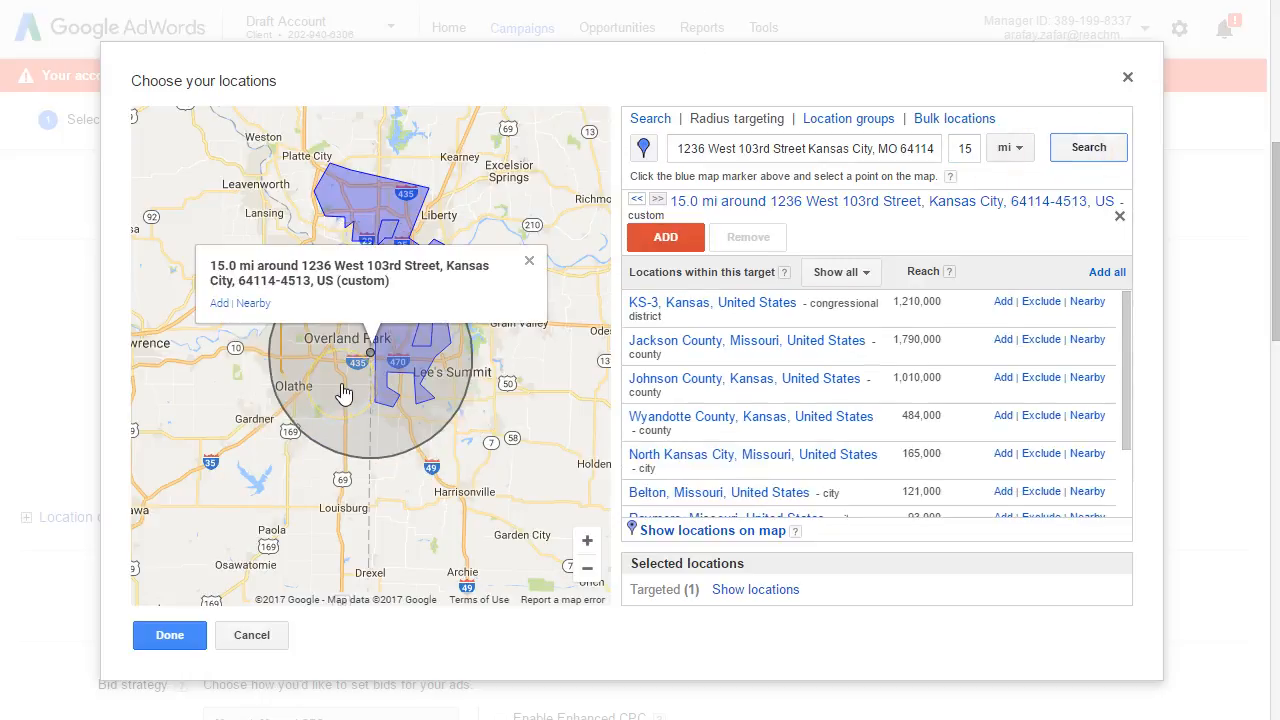
left_click(532, 260)
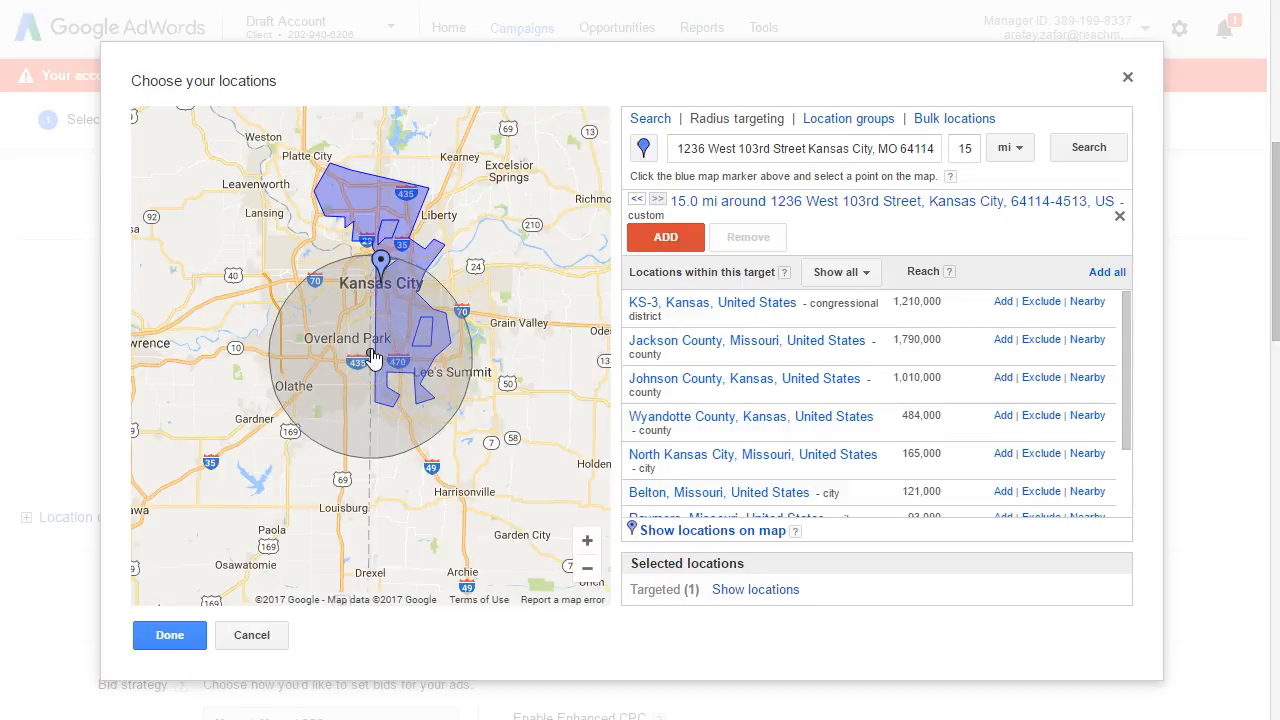
left_click(673, 239)
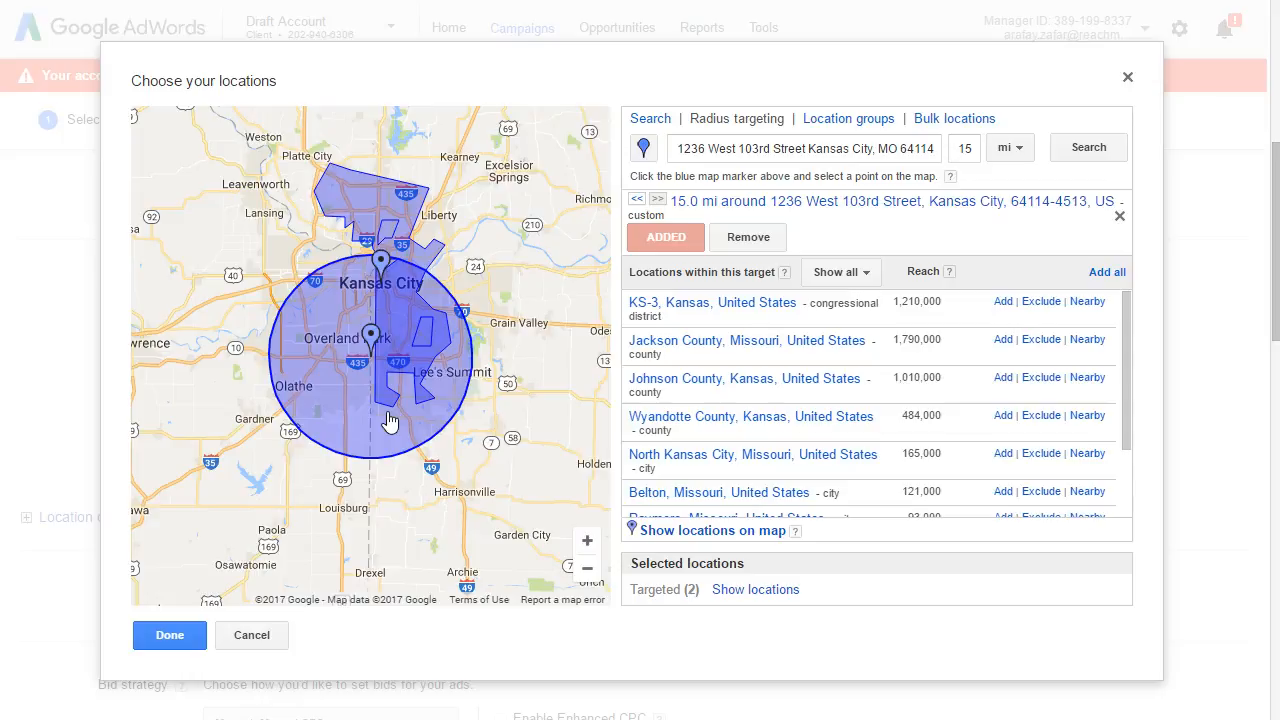
Step: Remove the Kansas City, Missouri city target from the selected locations and apply the location choice
left_click(726, 595)
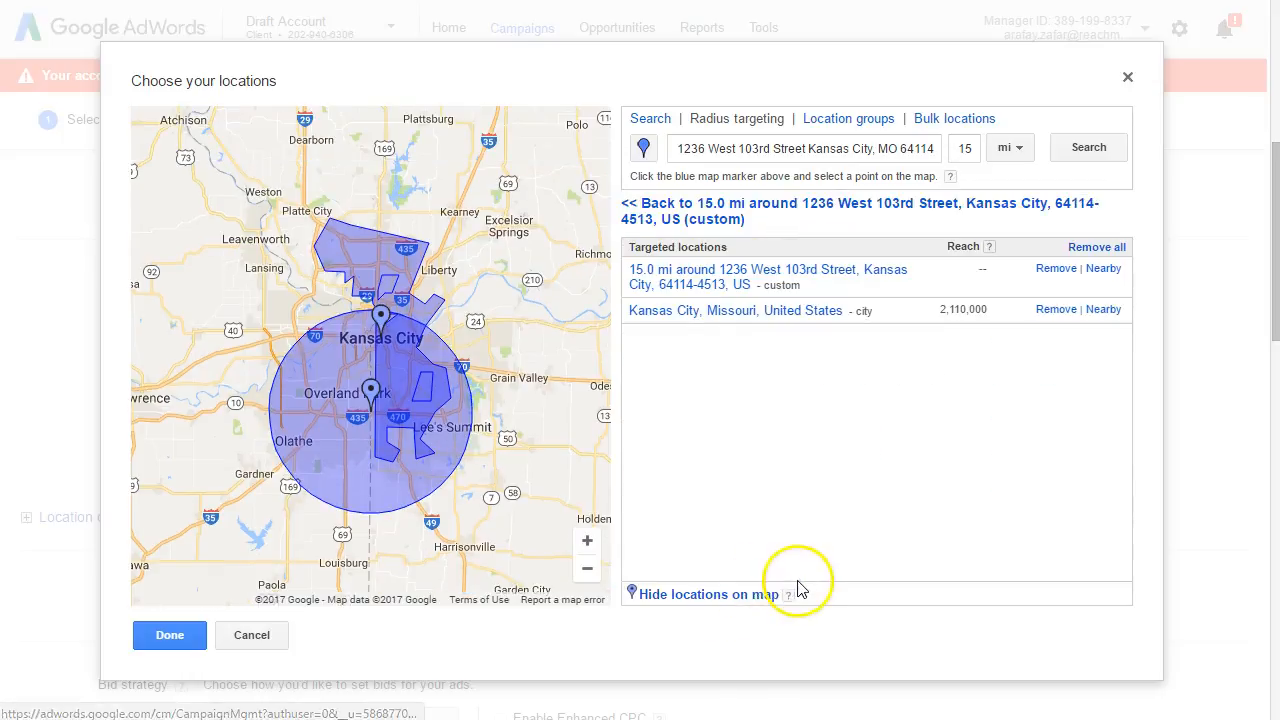
left_click(1052, 310)
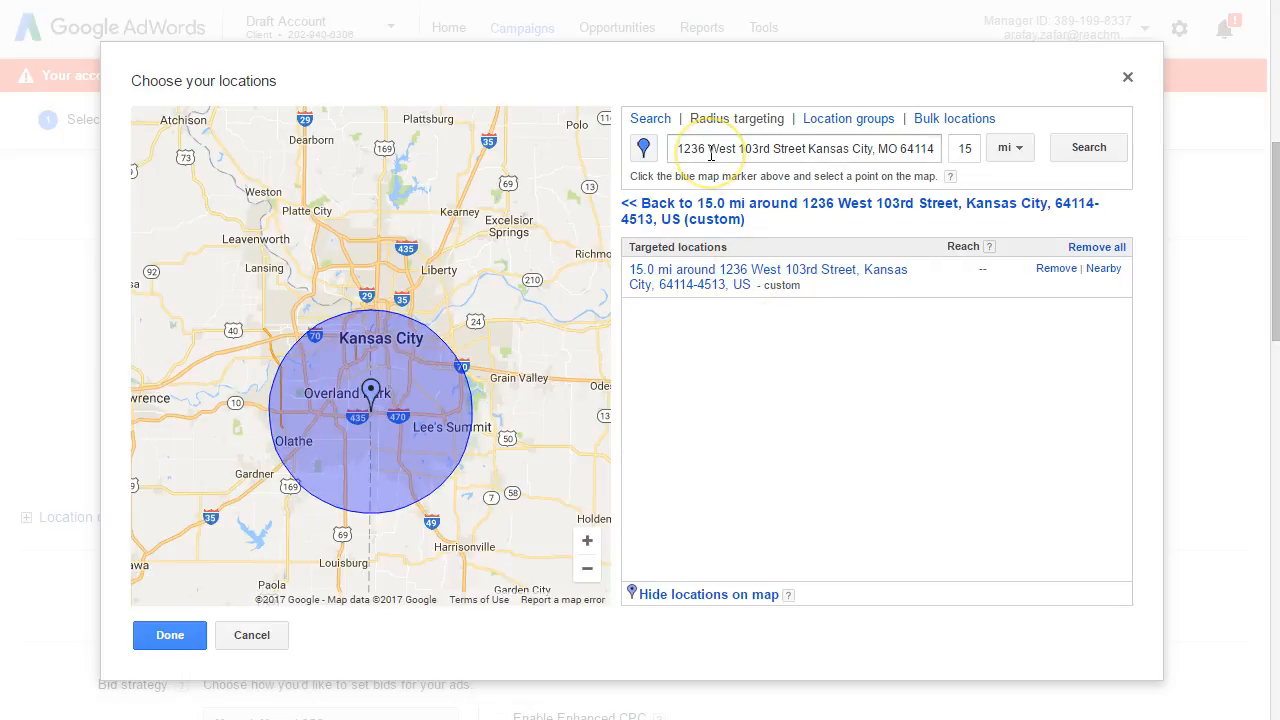
left_click(165, 633)
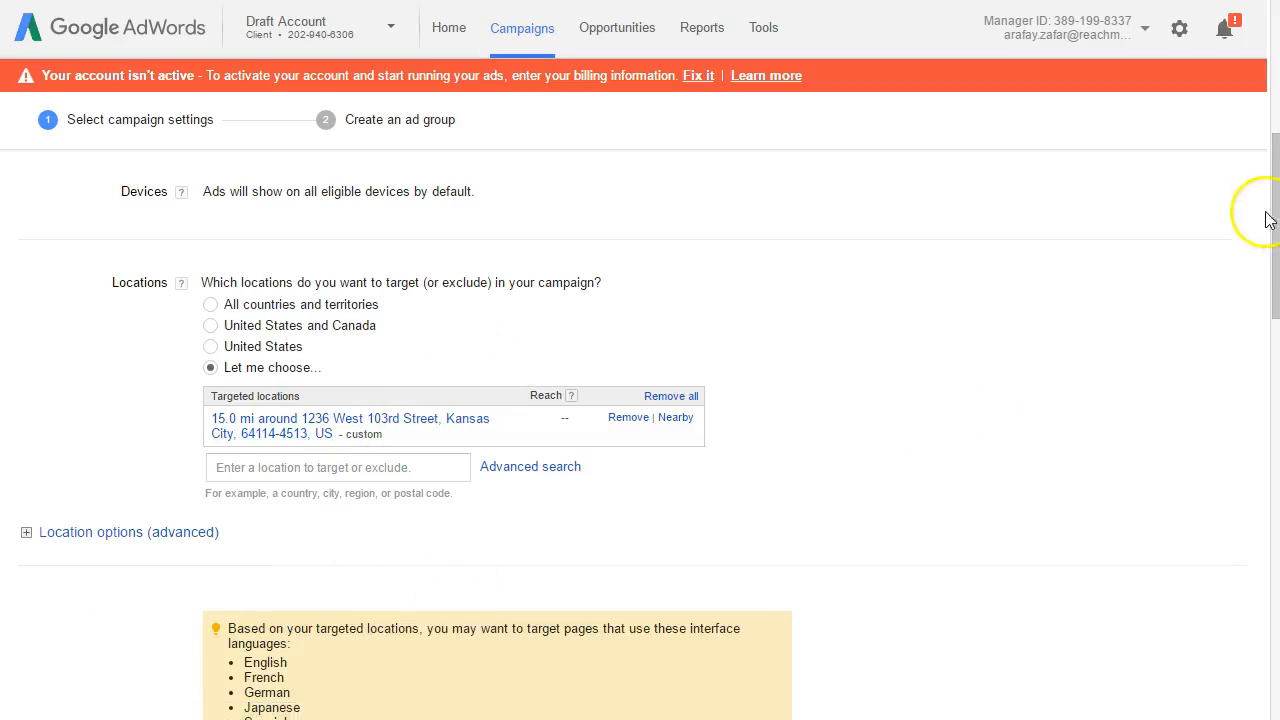
Step: In the advanced location options, set the target to "People in my targeted location" and collapse the section
left_click_drag(1271, 200, 1240, 287)
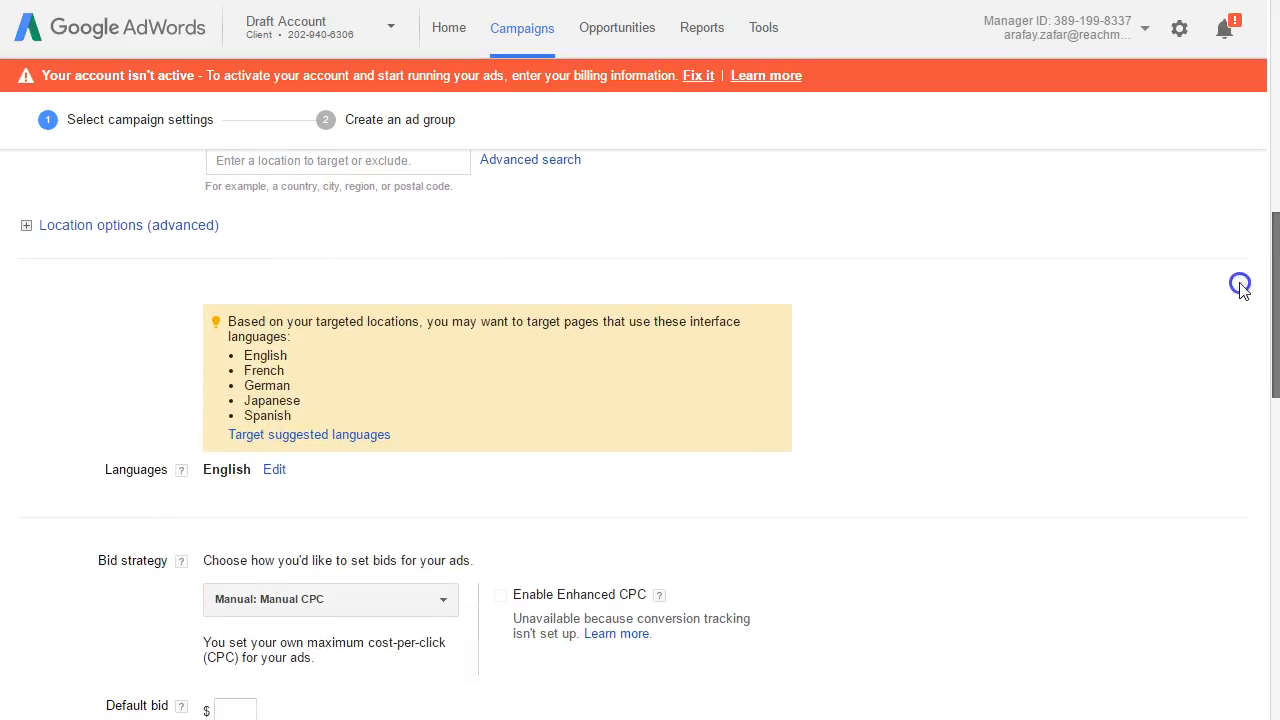
left_click(25, 226)
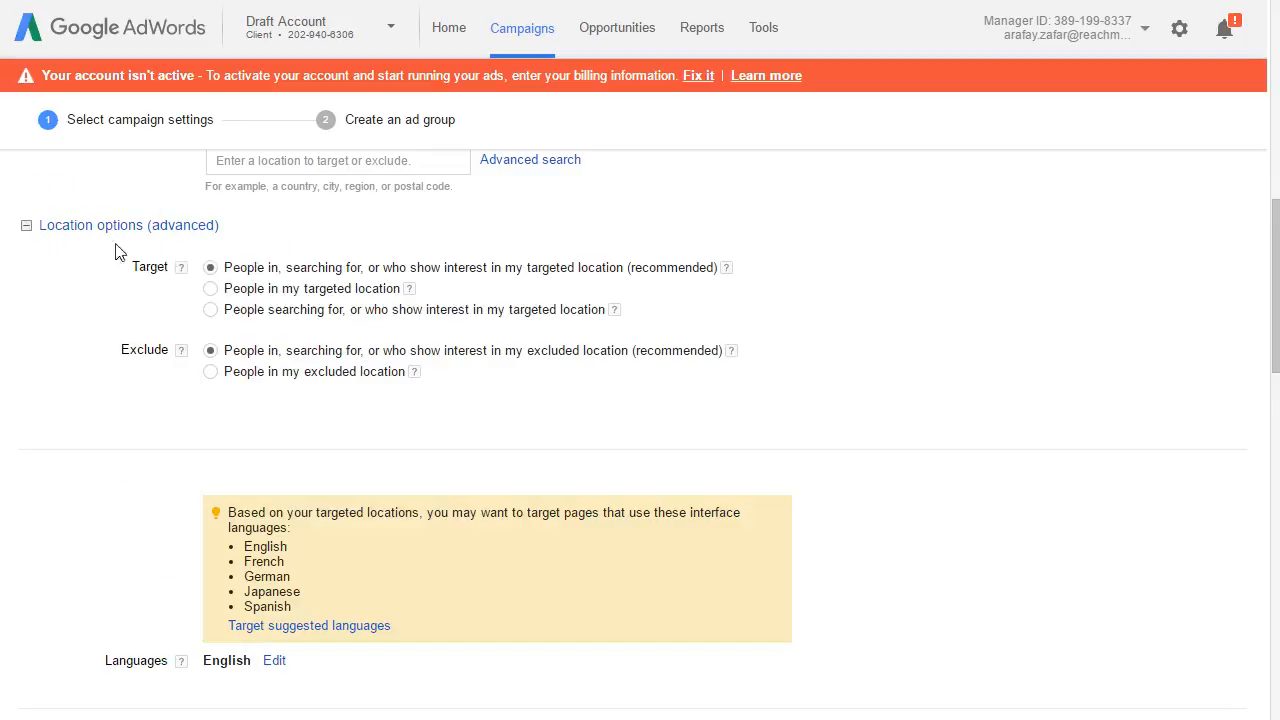
left_click(228, 288)
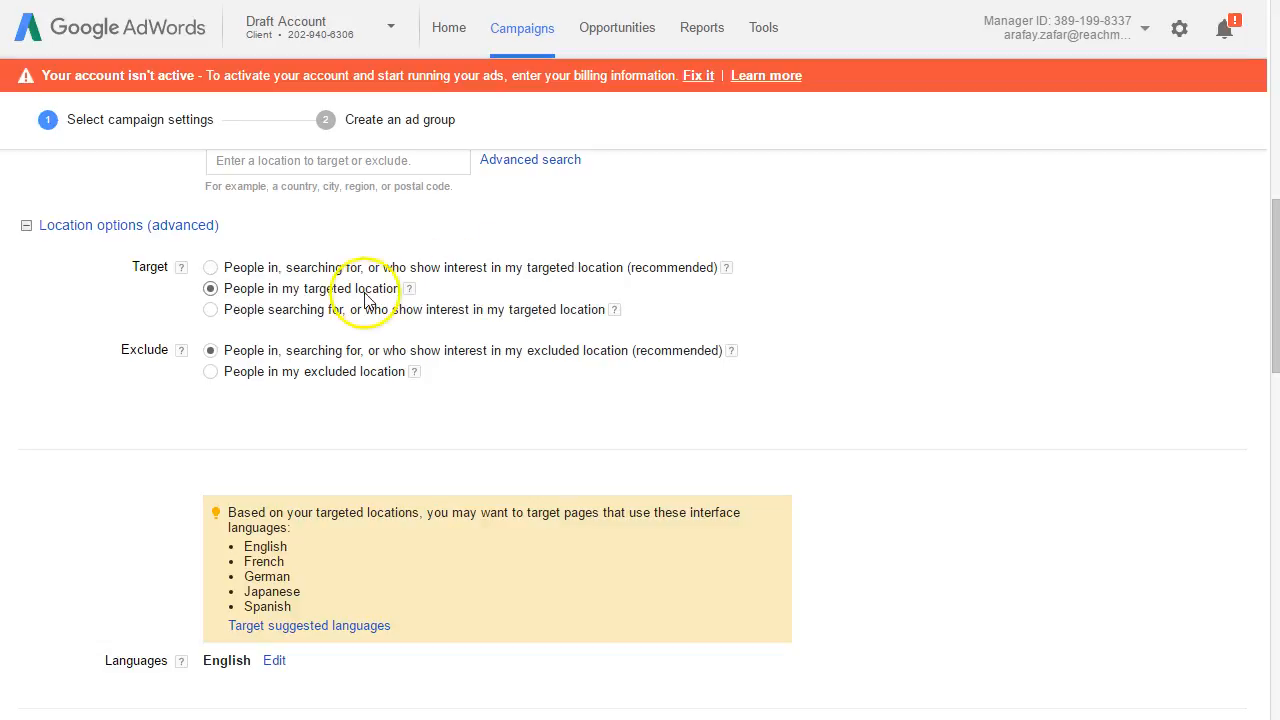
left_click(409, 288)
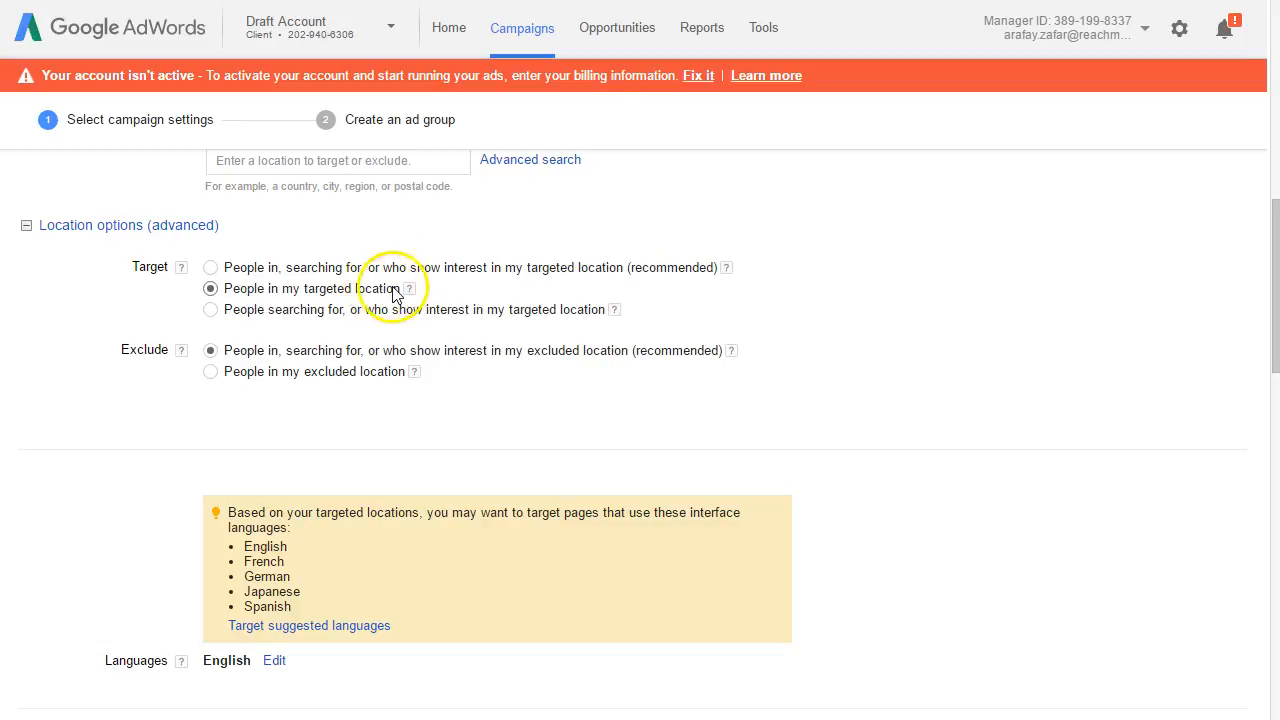
left_click(26, 226)
left_click(26, 226)
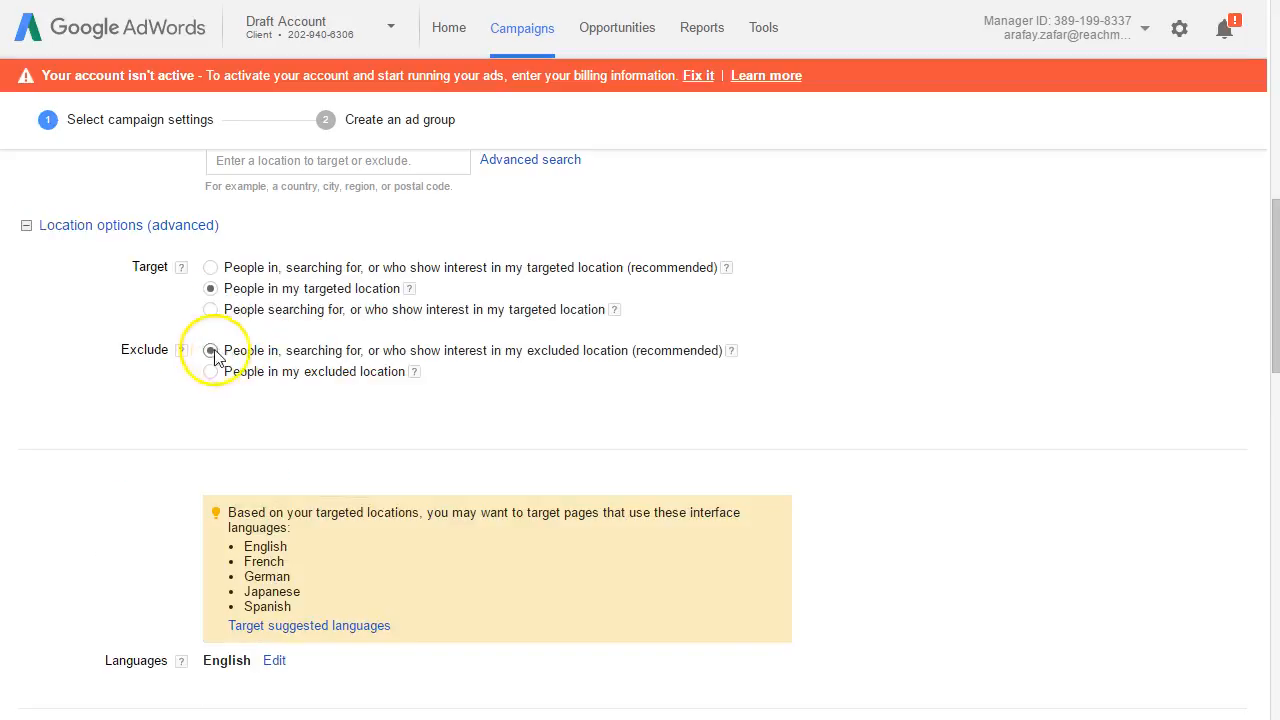
left_click(26, 225)
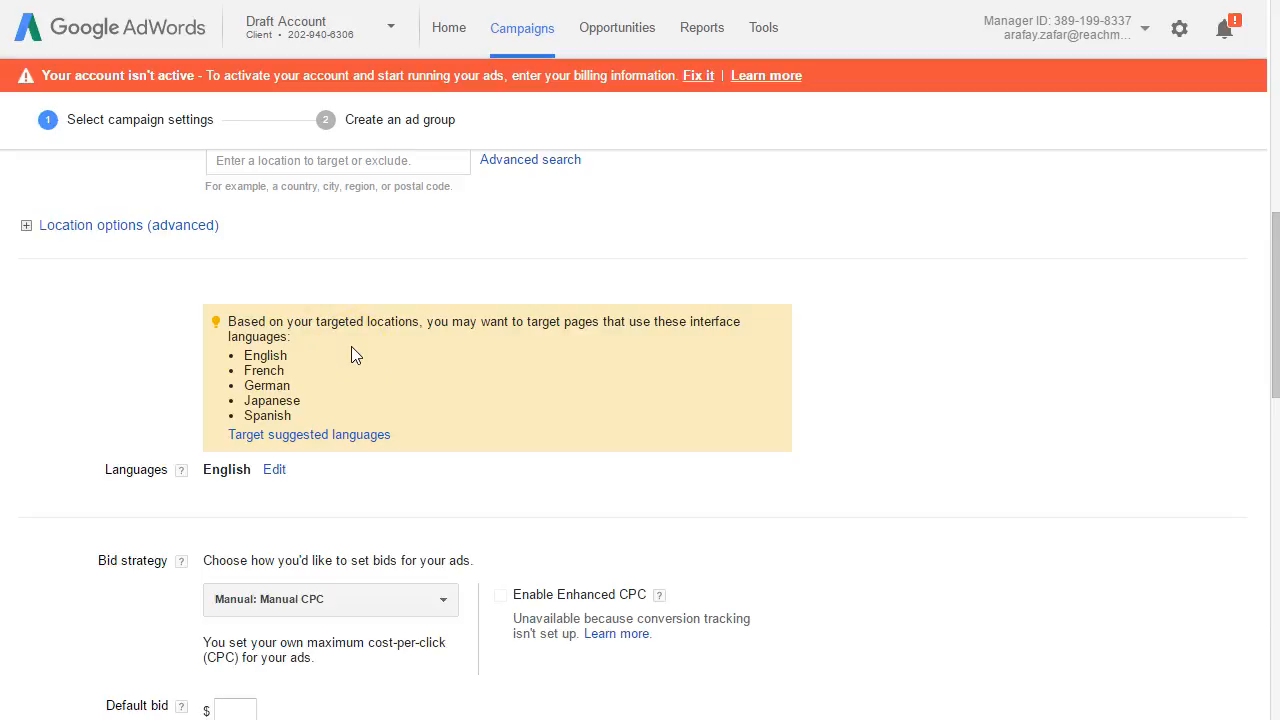
Step: Review the campaign's targeted location, switch to the dental practice's website and look through its home page content
left_click_drag(1270, 277, 1275, 220)
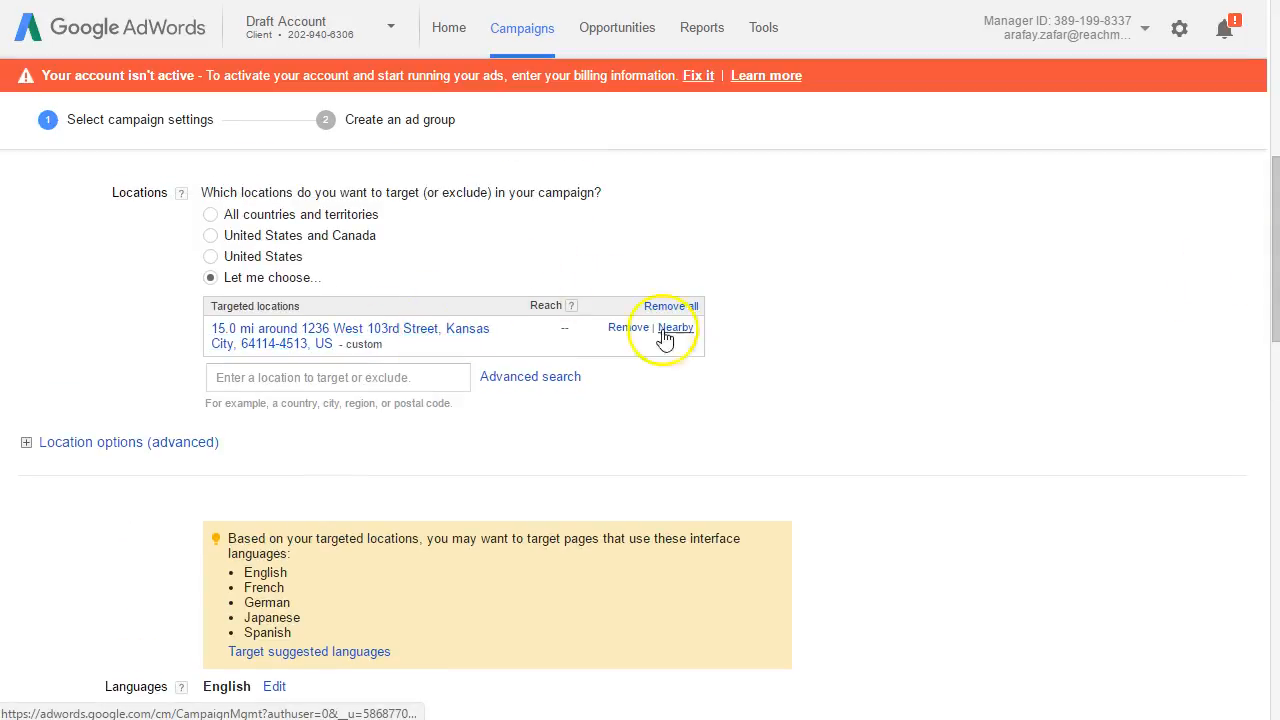
scroll(1249, 291, "down", 3)
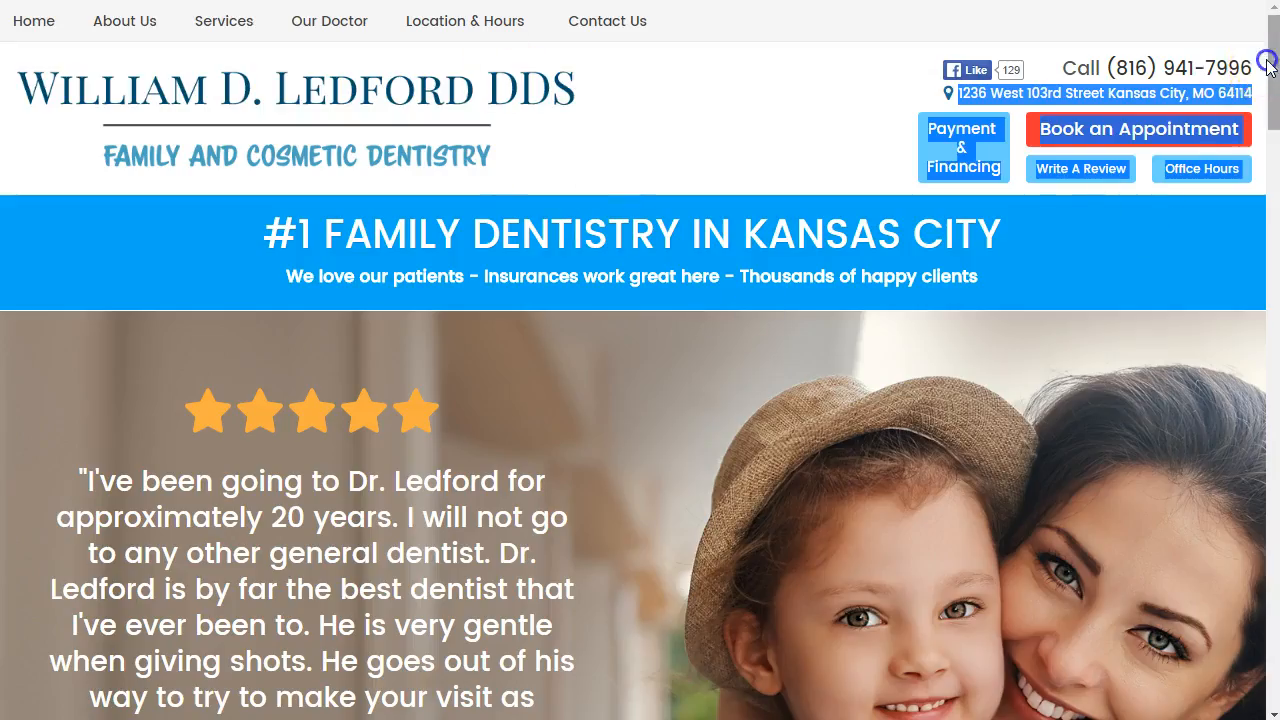
scroll(1229, 155, "down", 5)
scroll(1229, 154, "down", 20)
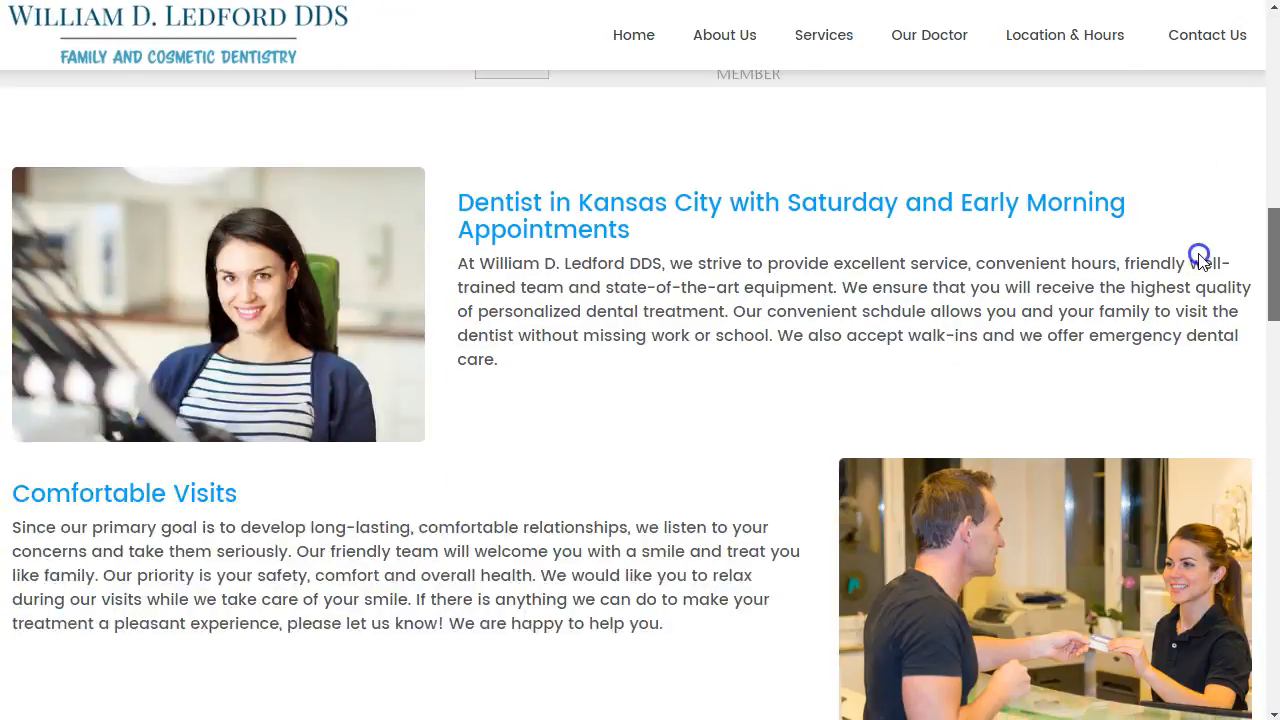
scroll(1195, 560, "down", 6)
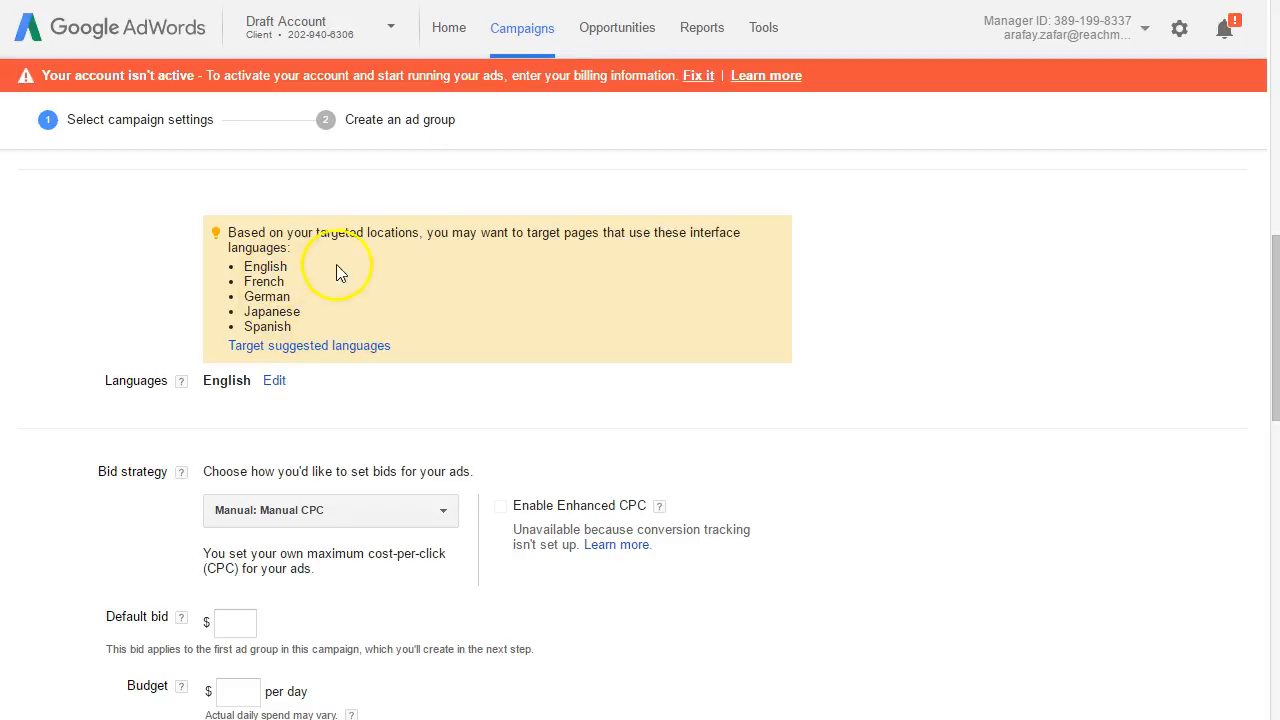
Step: Back in AdWords, review the suggested interface languages and the campaign's language setting
left_click_drag(1262, 309, 1256, 360)
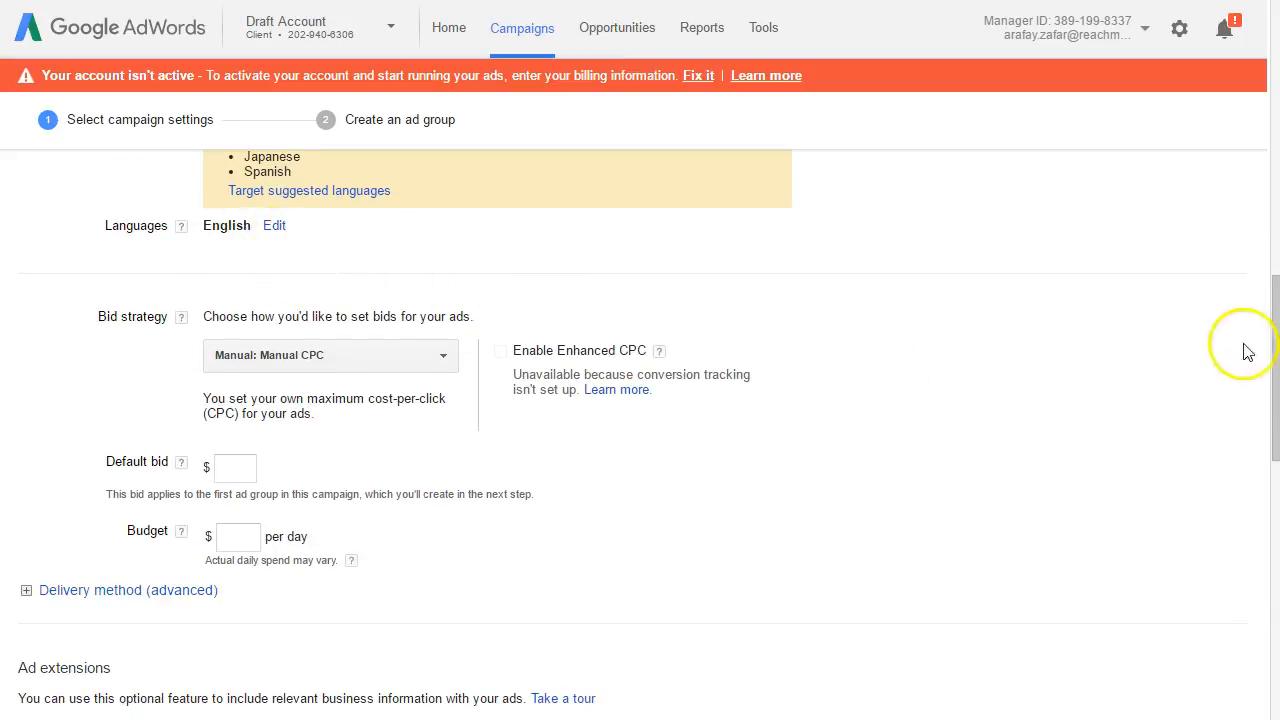
left_click_drag(1272, 332, 1275, 285)
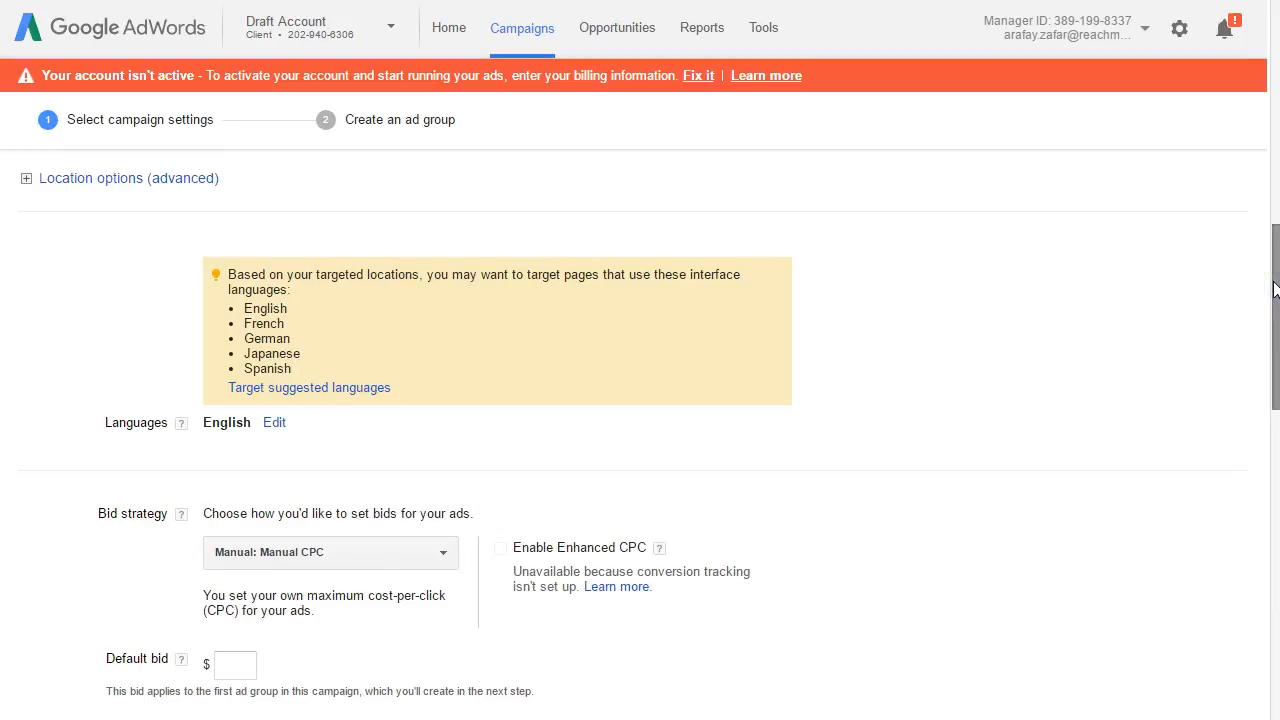
left_click_drag(1275, 288, 1268, 306)
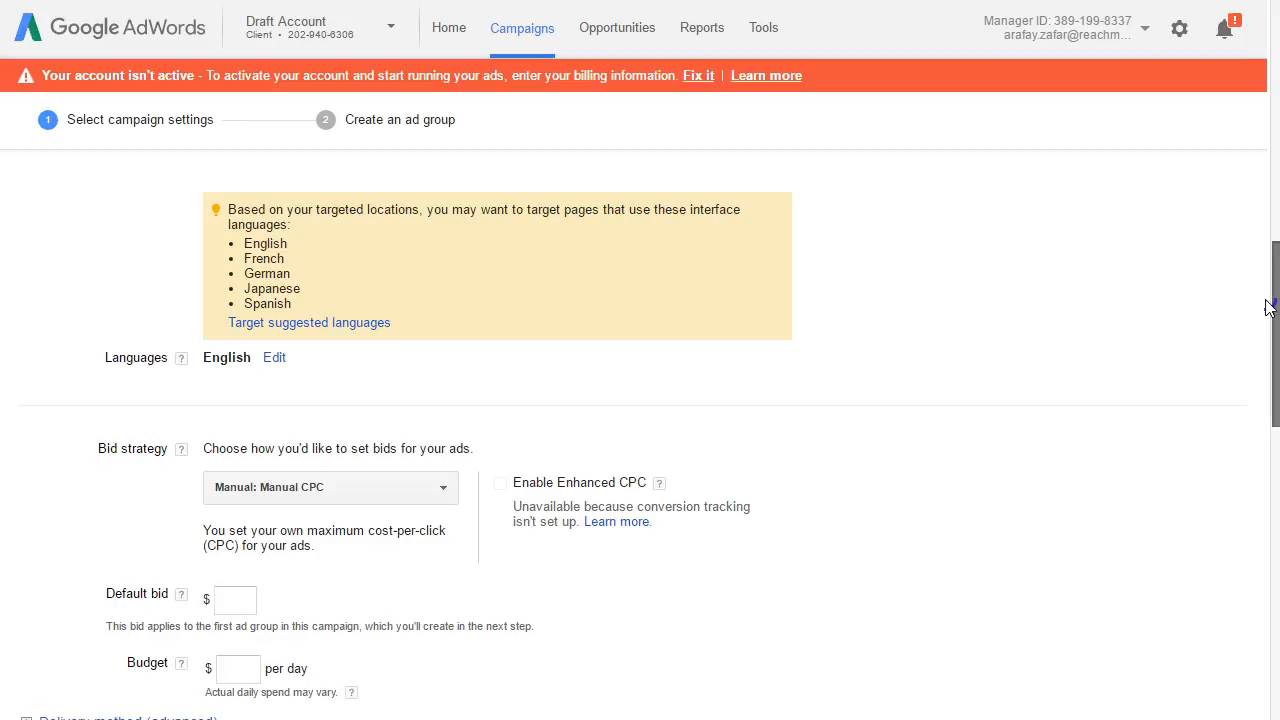
left_click_drag(1268, 306, 1256, 352)
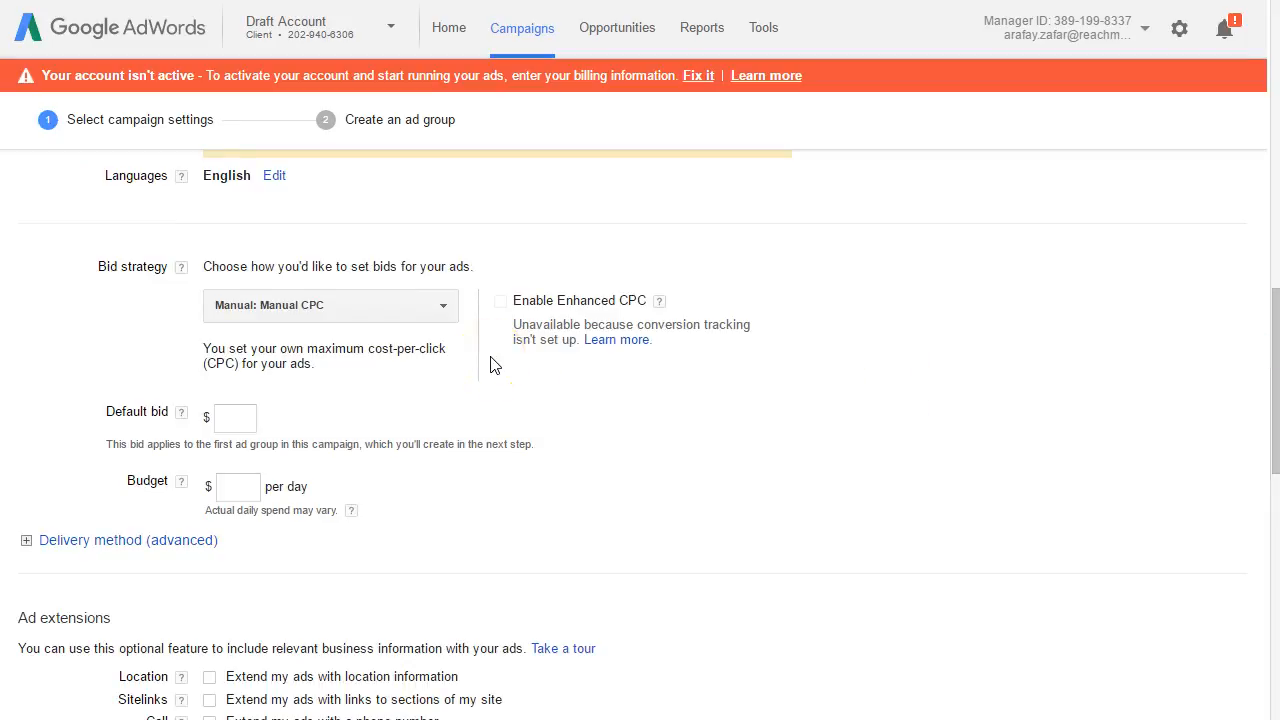
Step: Look through the automated bid strategies and their descriptions, and choose Manual CPC as the bid strategy
left_click(449, 305)
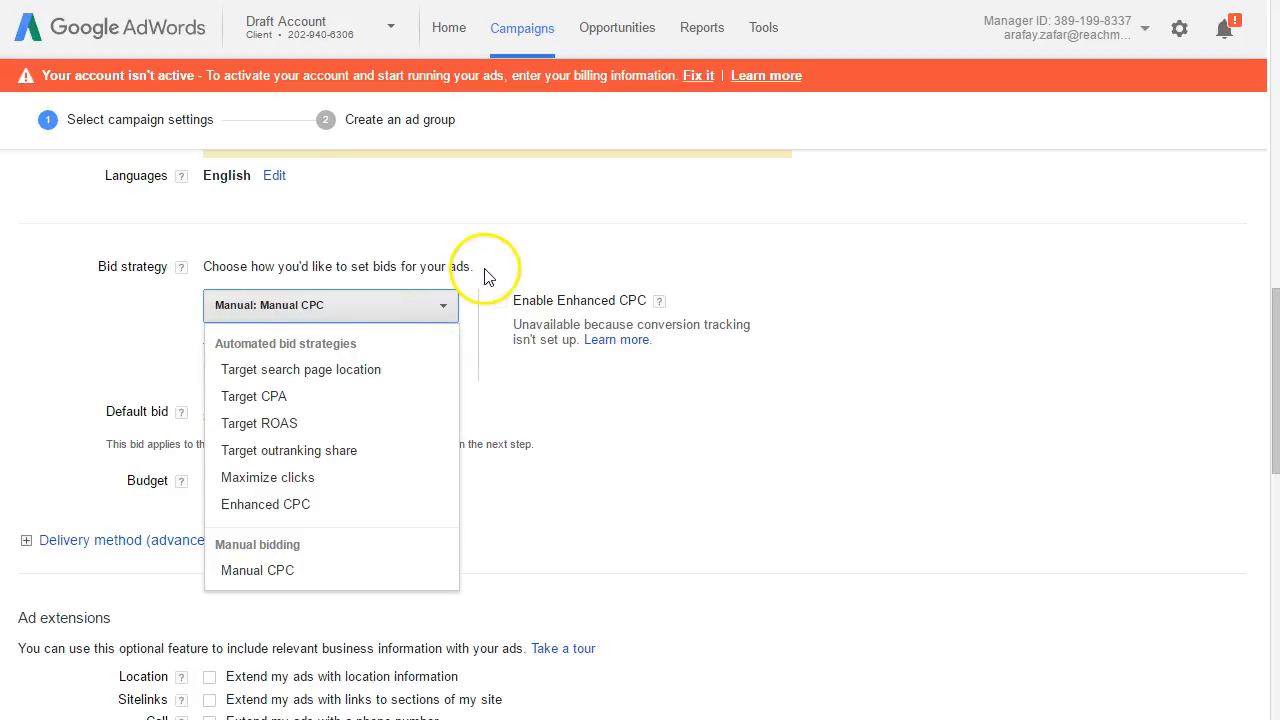
left_click(486, 271)
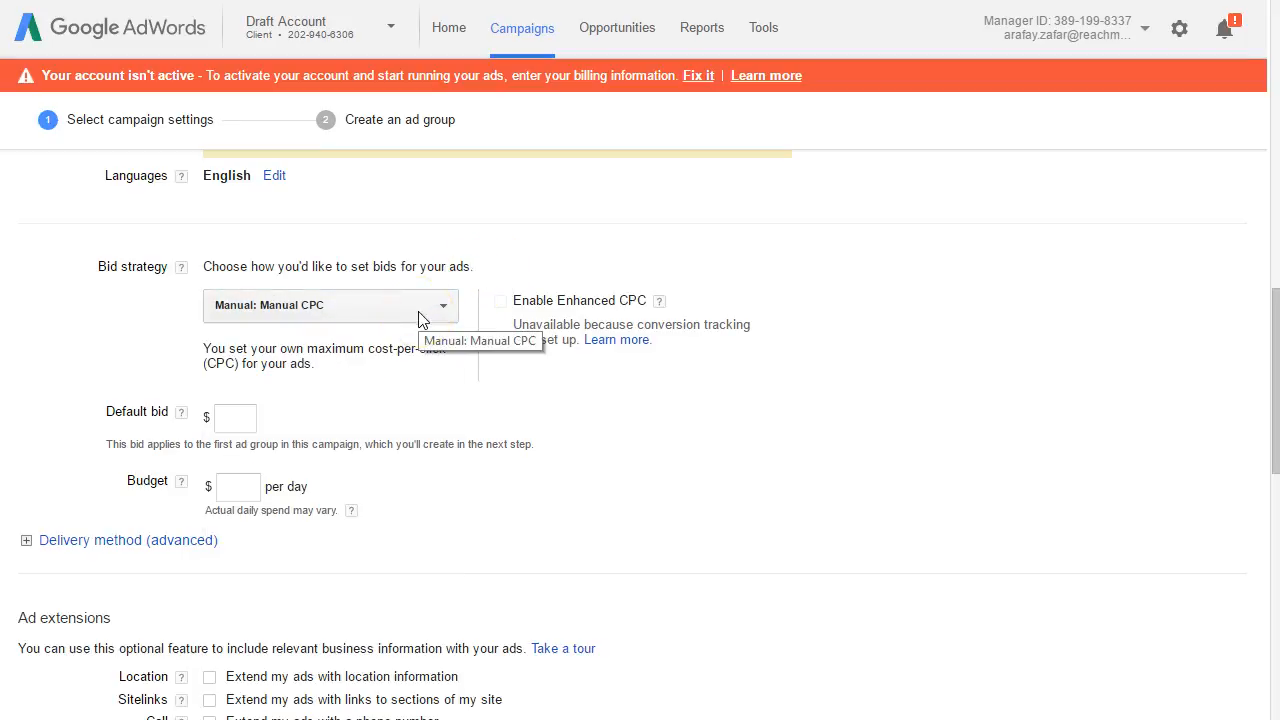
left_click(419, 318)
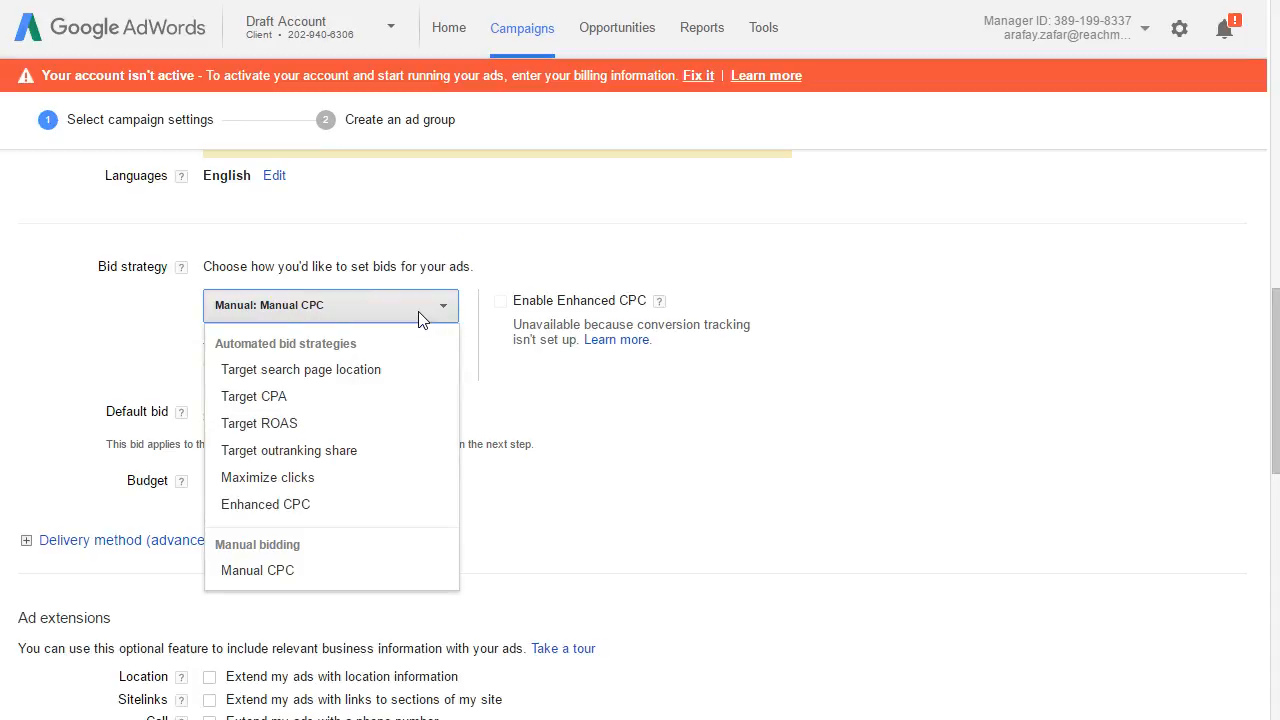
mouse_move(346, 394)
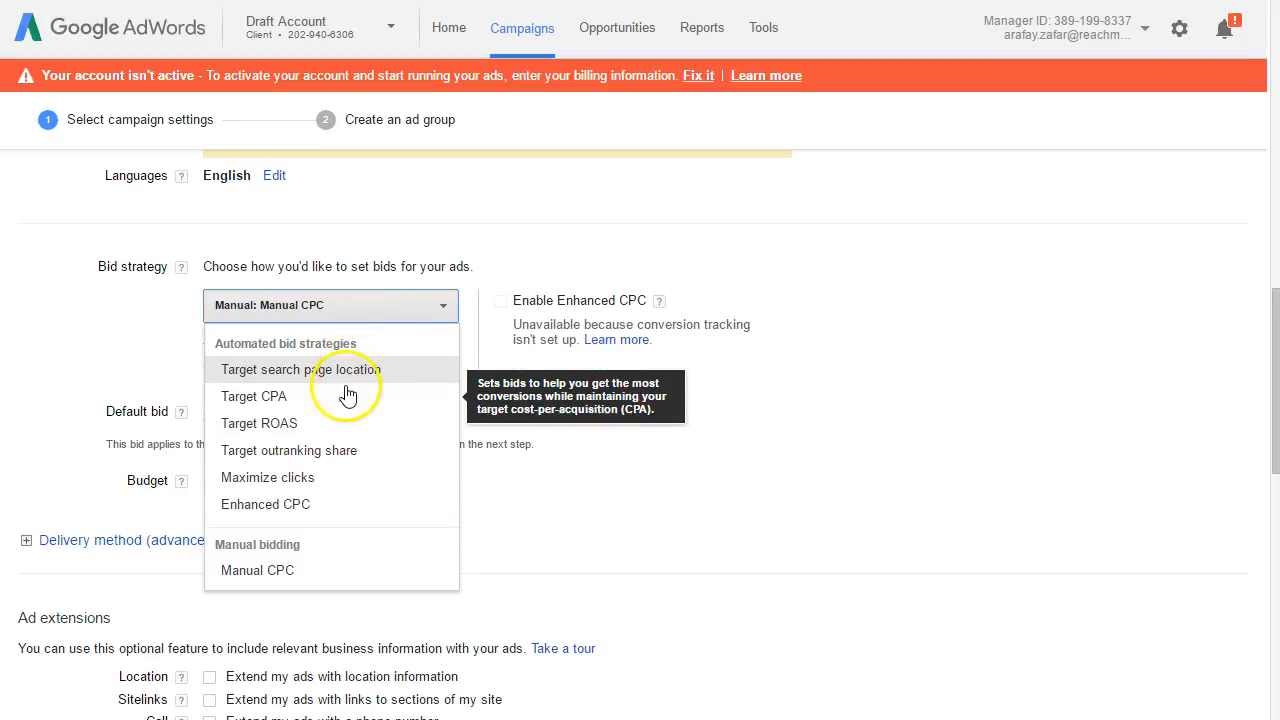
mouse_move(358, 481)
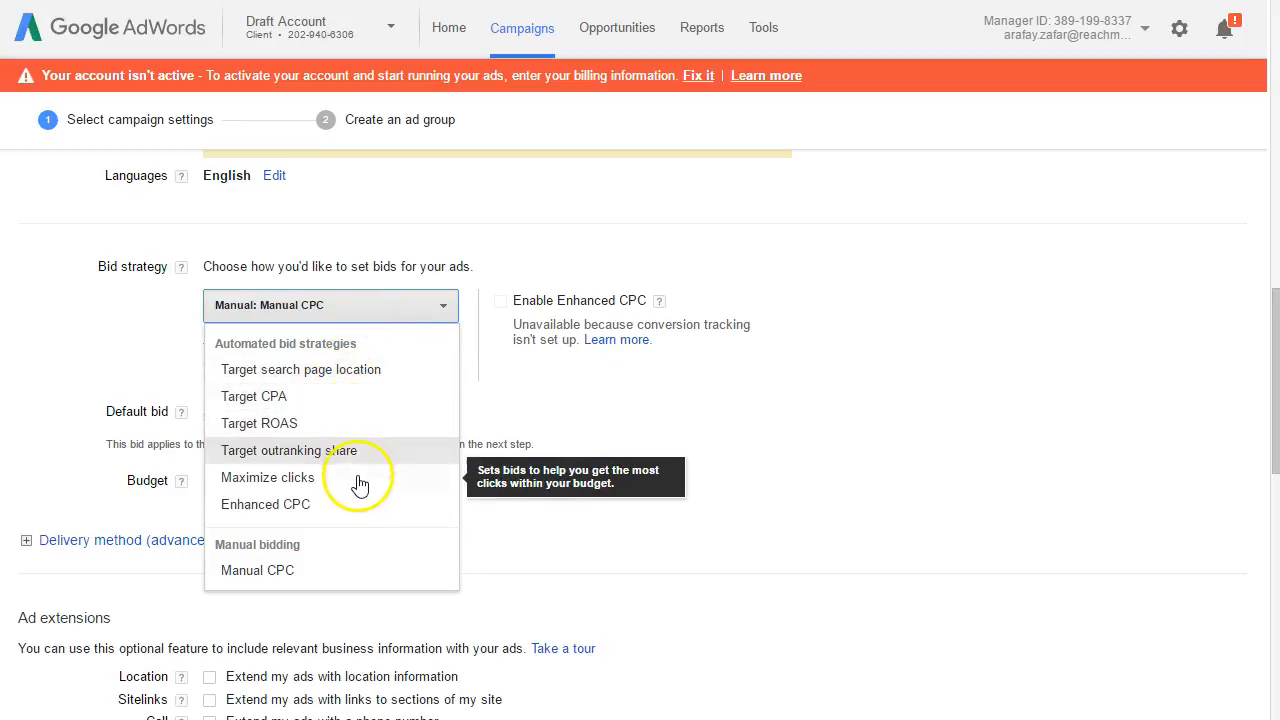
mouse_move(360, 506)
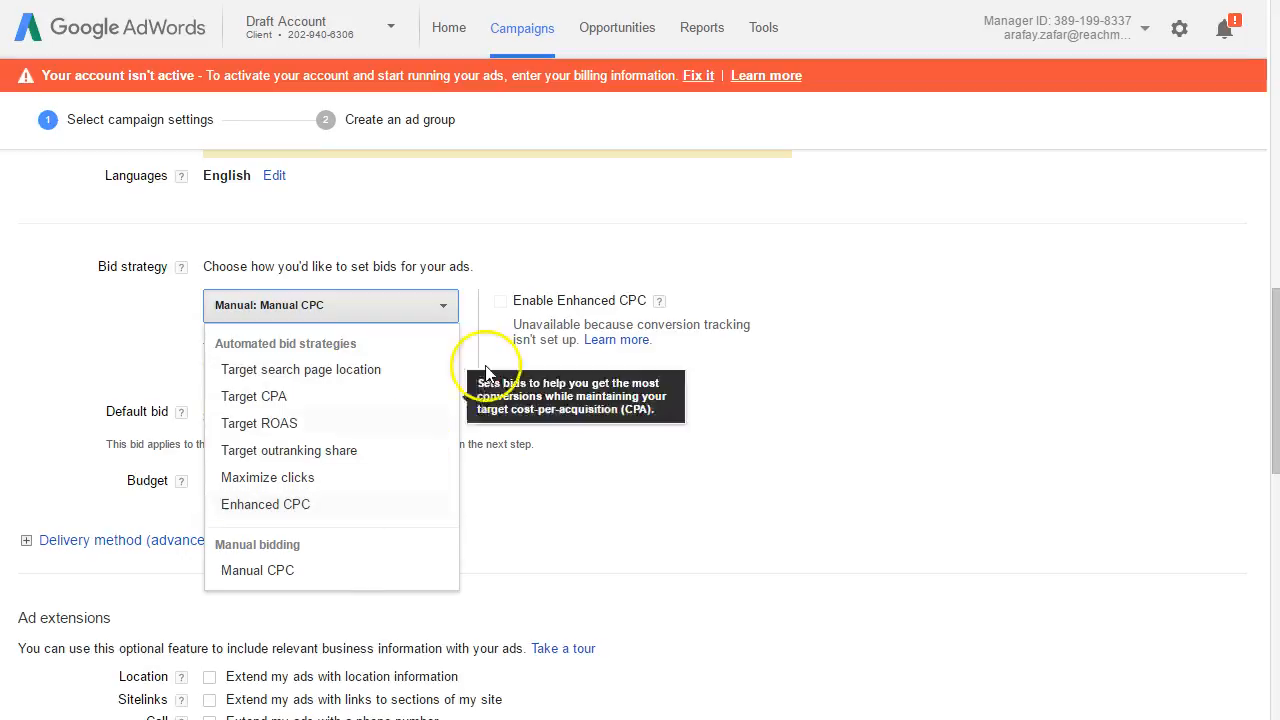
left_click(305, 570)
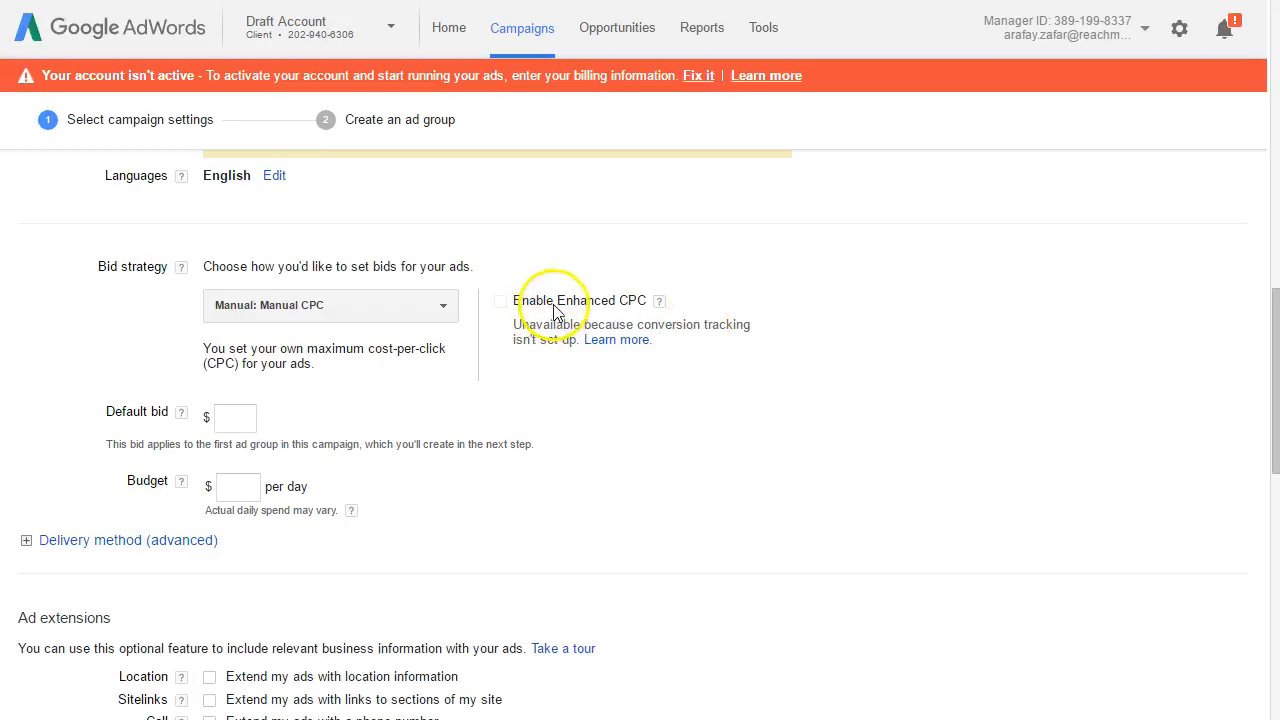
Step: Examine the Enhanced CPC option and revisit the available bid strategies without changing the selection
left_click(658, 300)
left_click(543, 312)
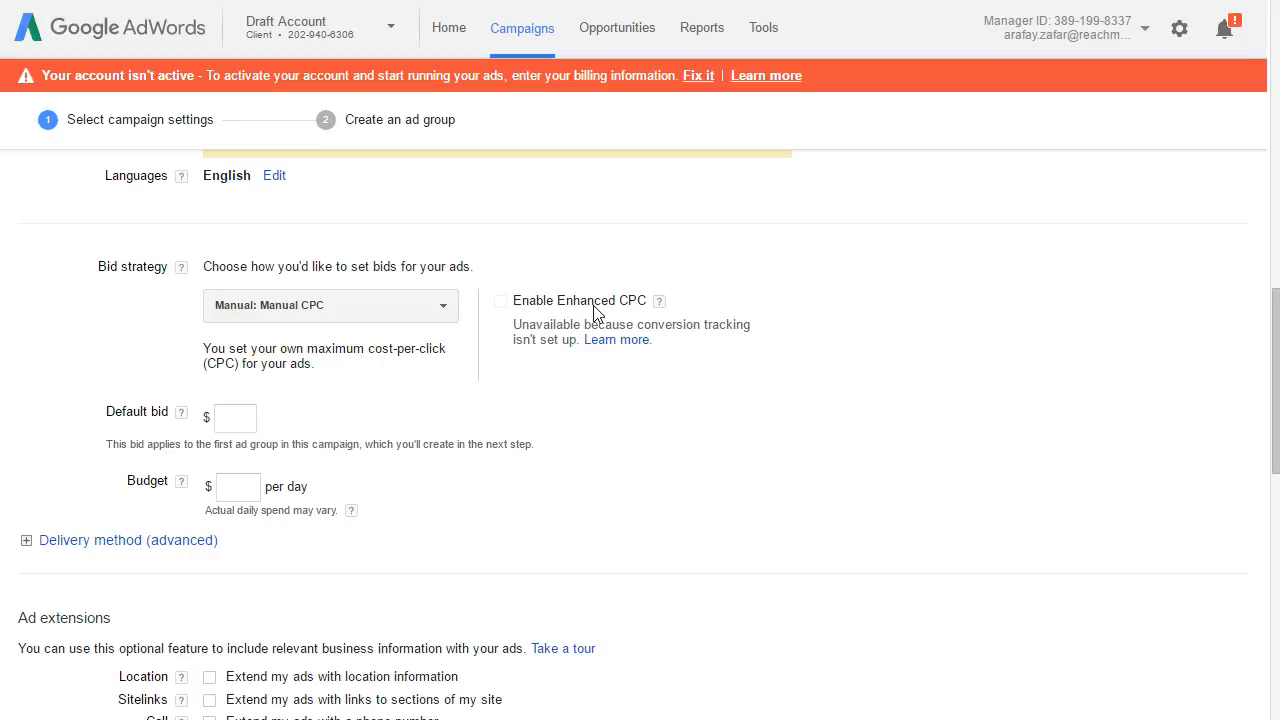
left_click(408, 298)
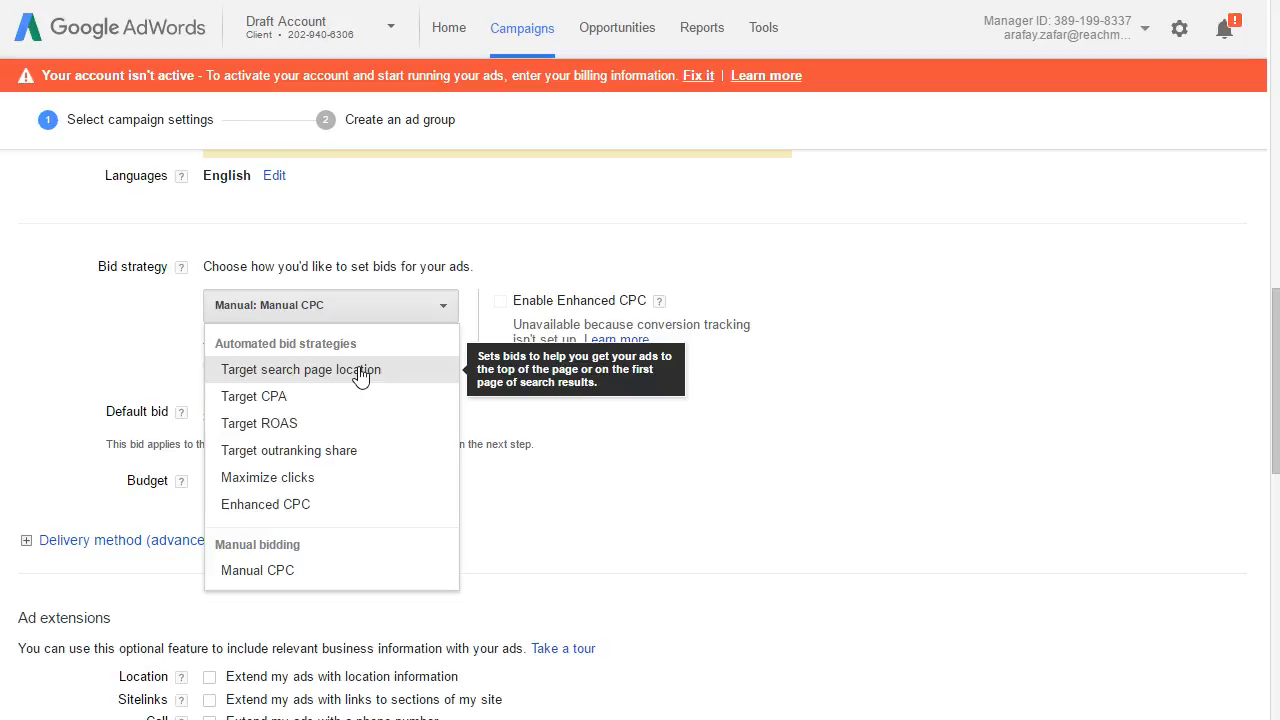
left_click(528, 266)
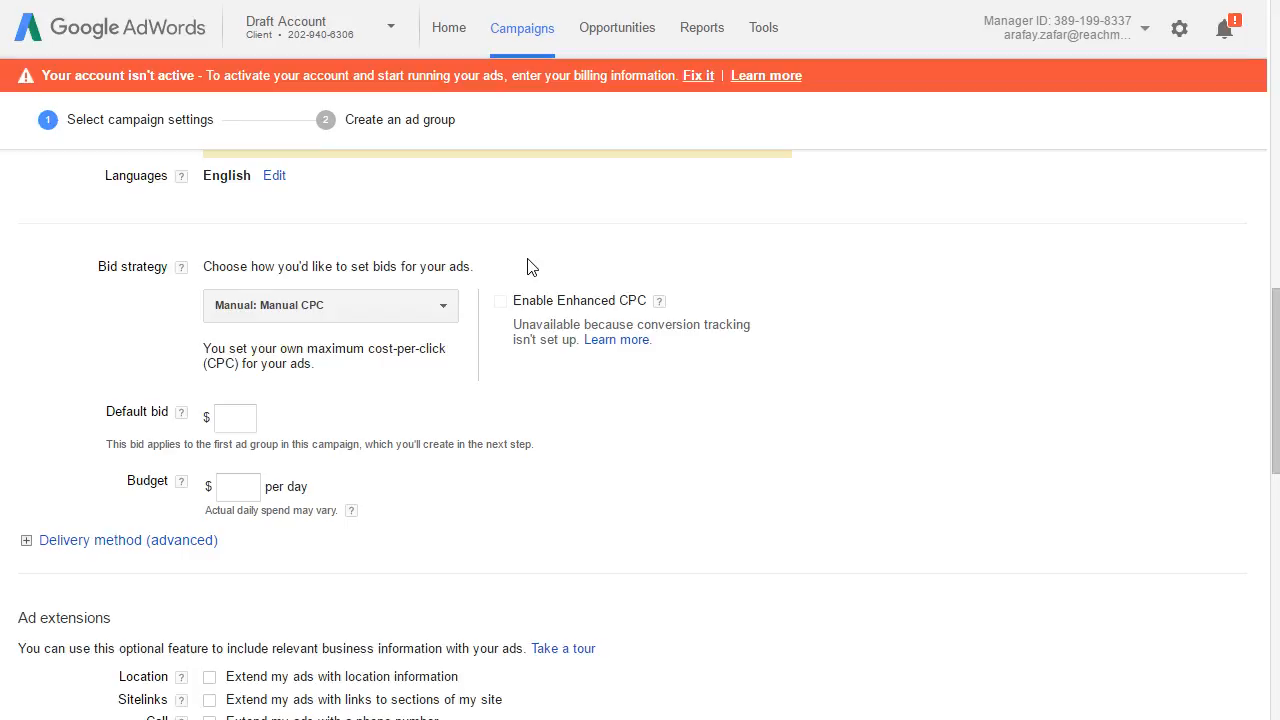
left_click(364, 303)
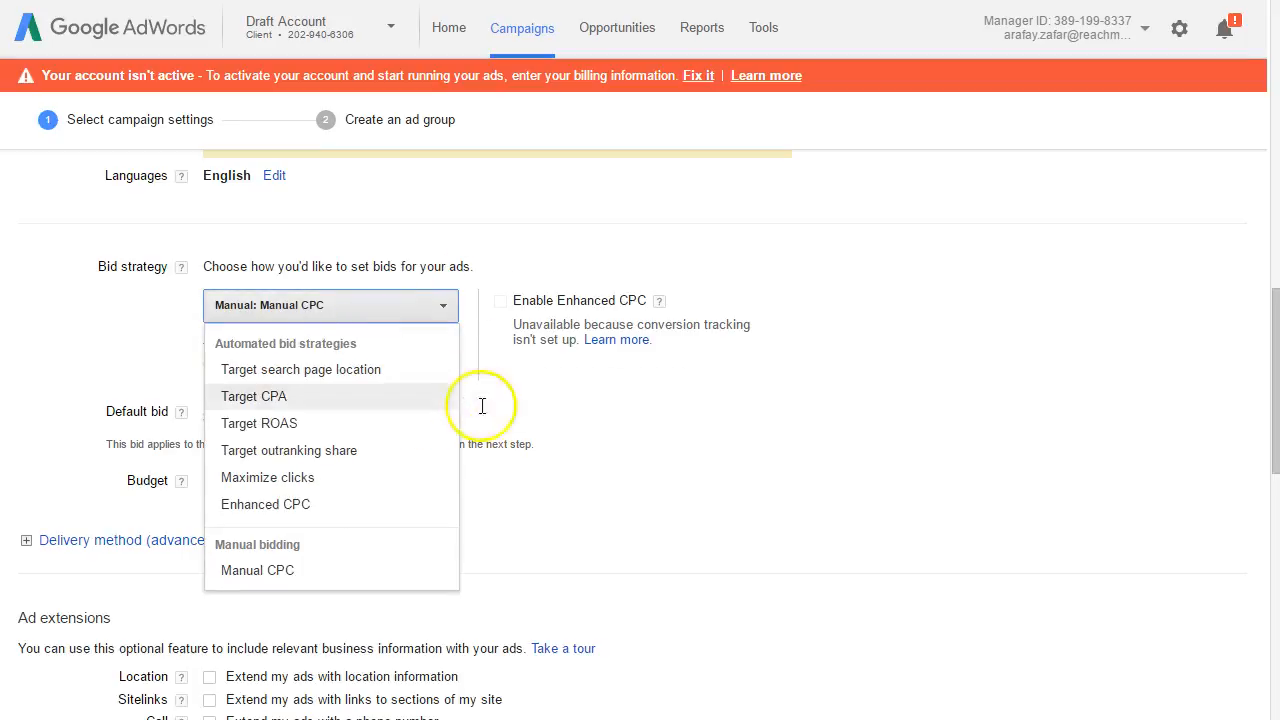
left_click(578, 450)
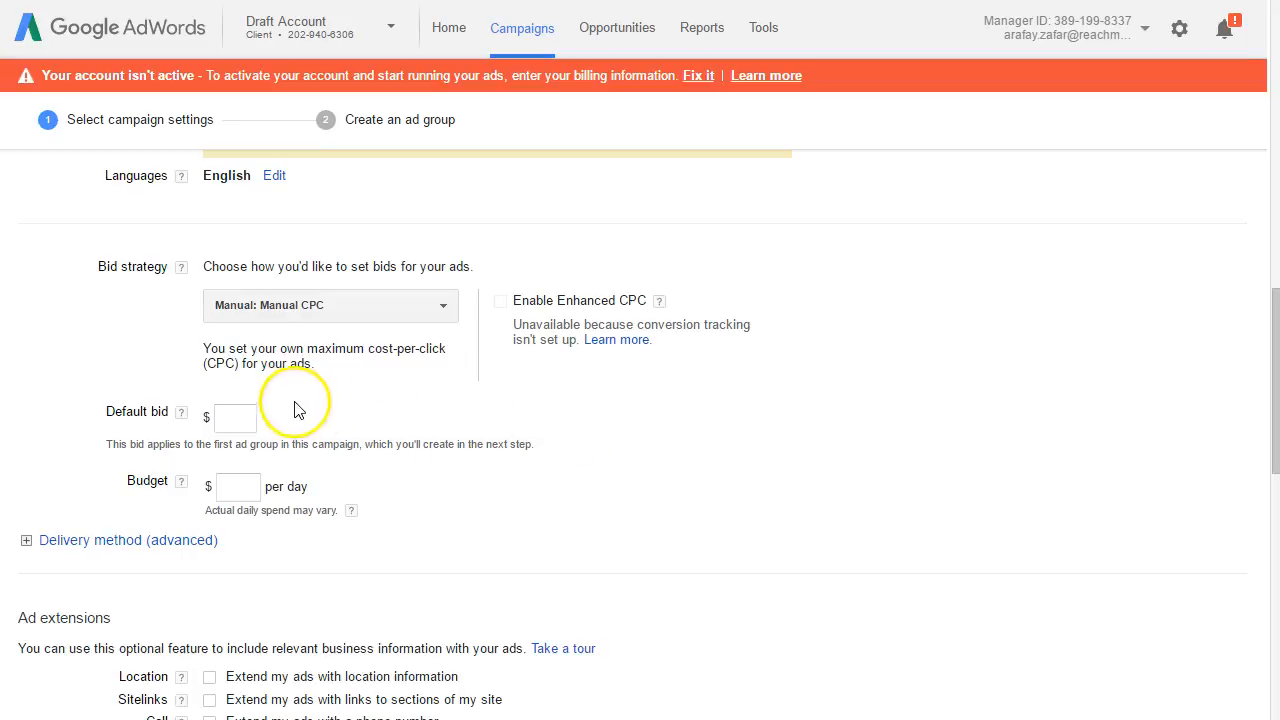
Step: Set the campaign's default bid to $5
left_click(232, 425)
type("5")
left_click(386, 443)
left_click(277, 440)
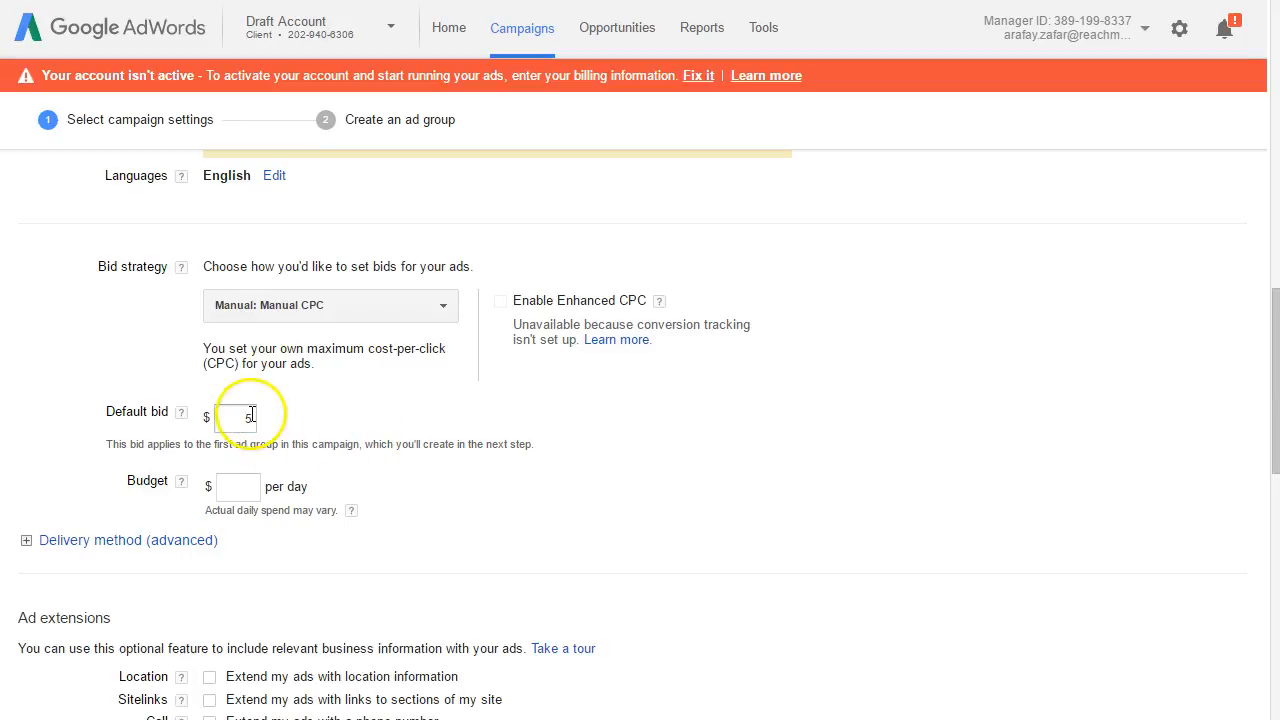
Step: Set the campaign's budget to $50 per day
left_click(243, 483)
left_click(336, 507)
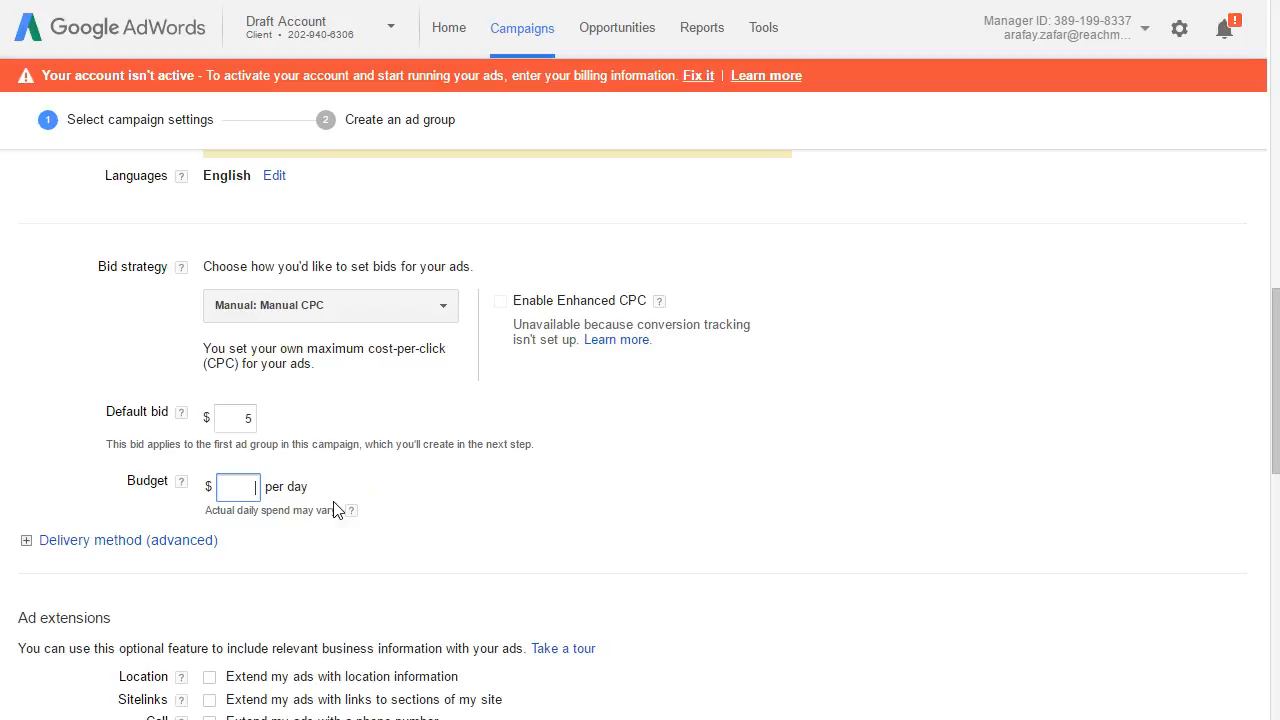
type("50")
left_click(358, 443)
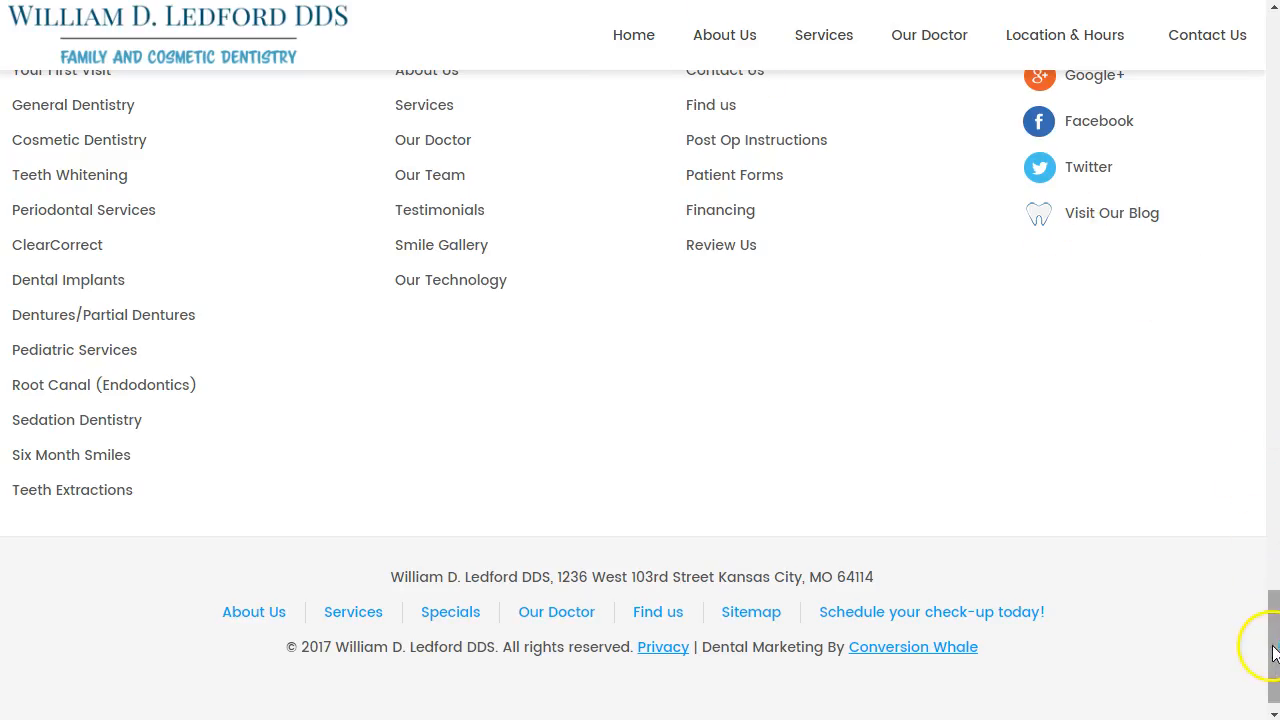
Step: Look over the dental practice's website, and return to the AdWords campaign settings
scroll(1238, 290, "up", 6)
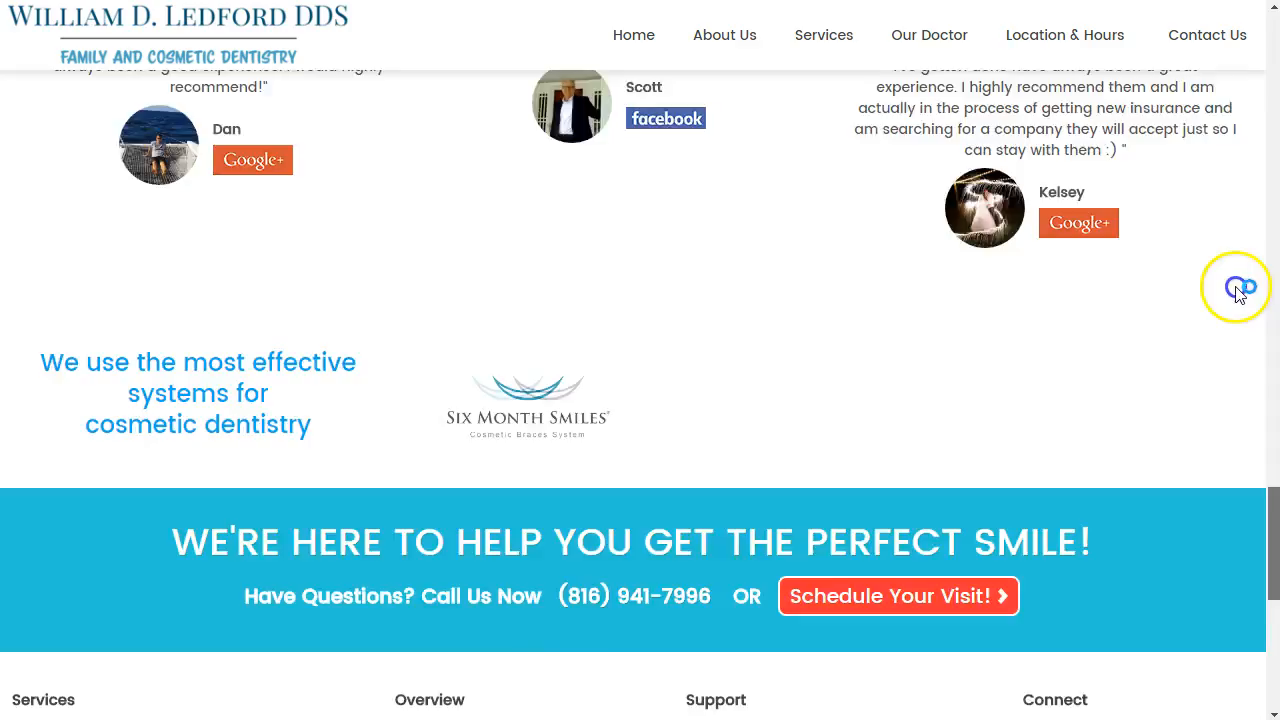
scroll(1238, 290, "up", 10)
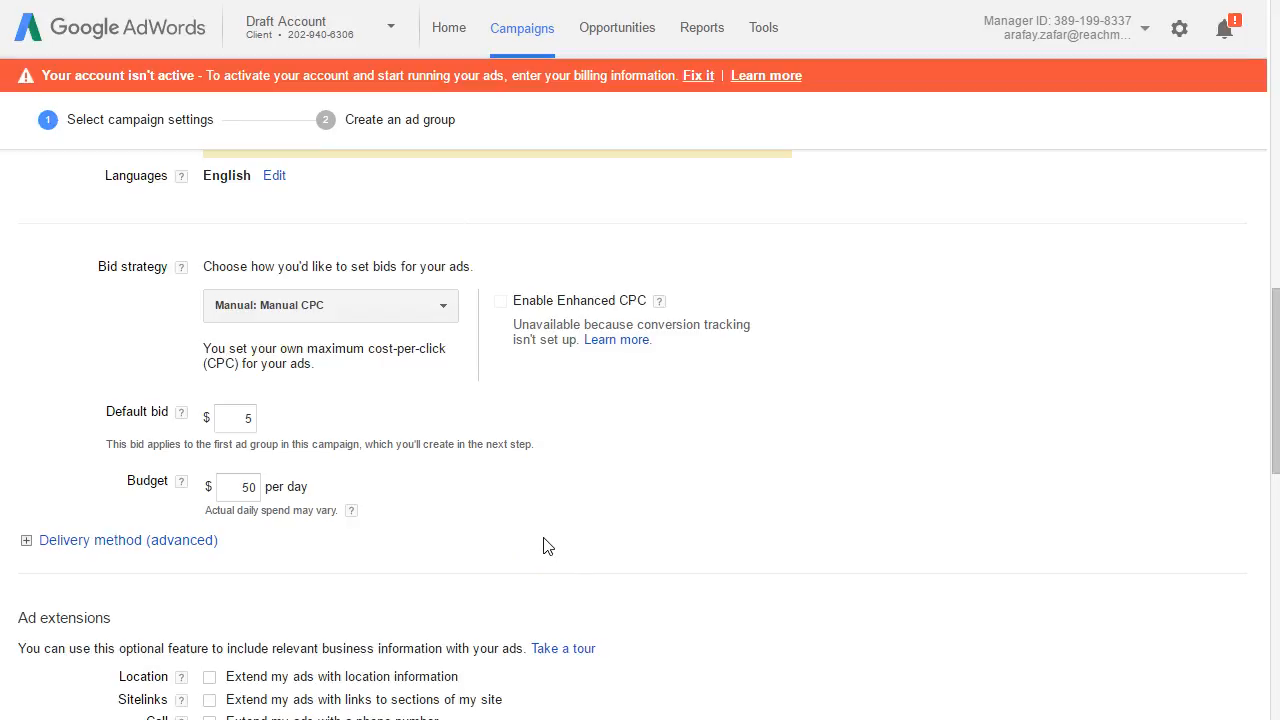
left_click(524, 504)
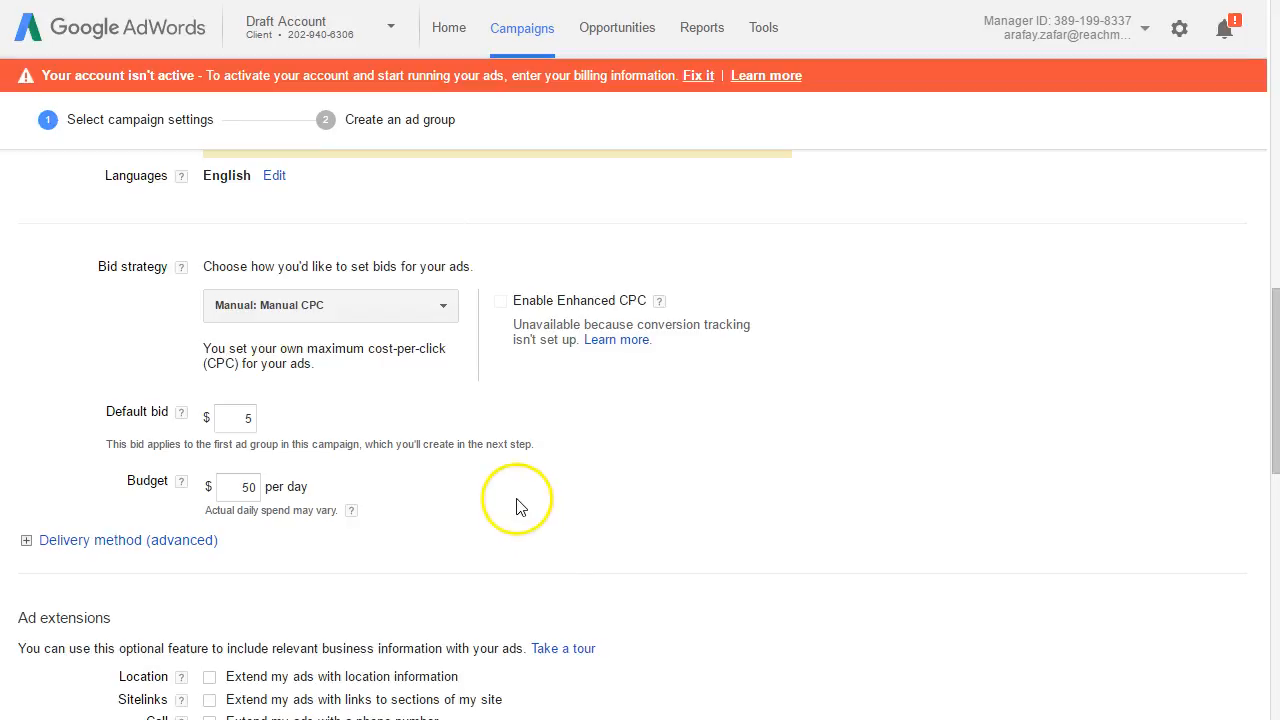
Step: Examine the advanced delivery method options, Standard and Accelerated, and collapse the section again
left_click(196, 541)
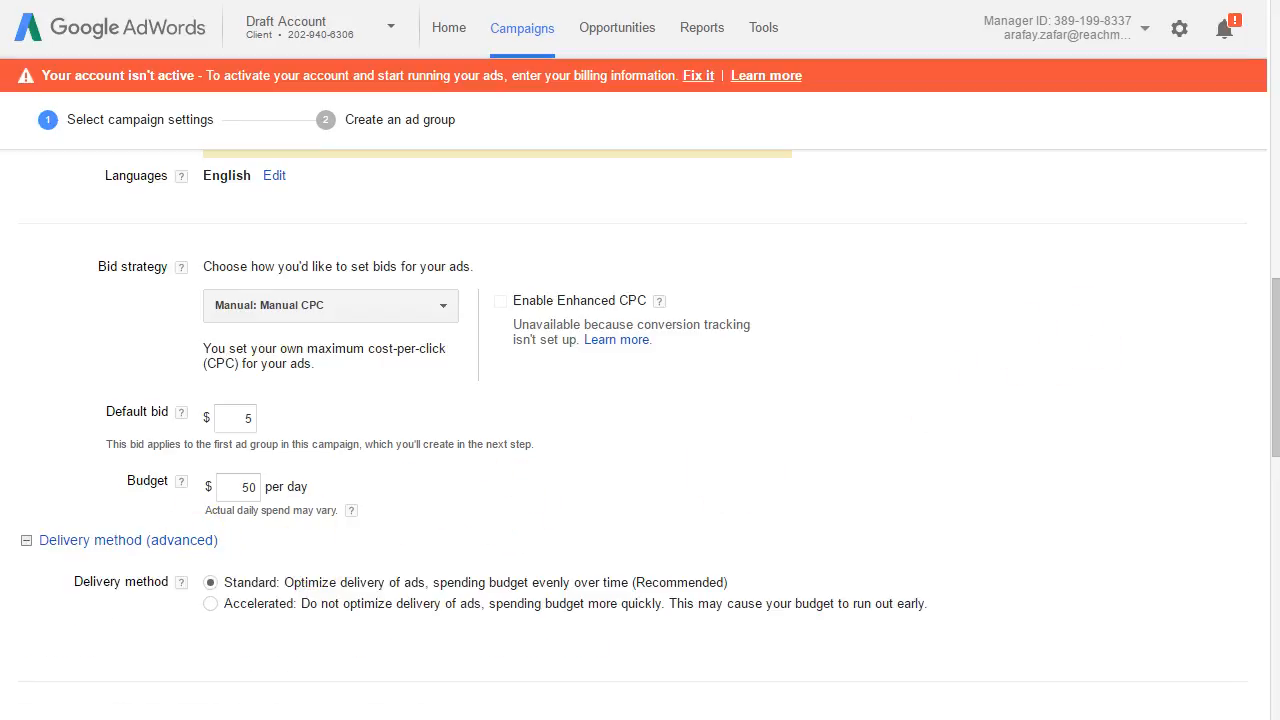
left_click_drag(1262, 327, 1254, 392)
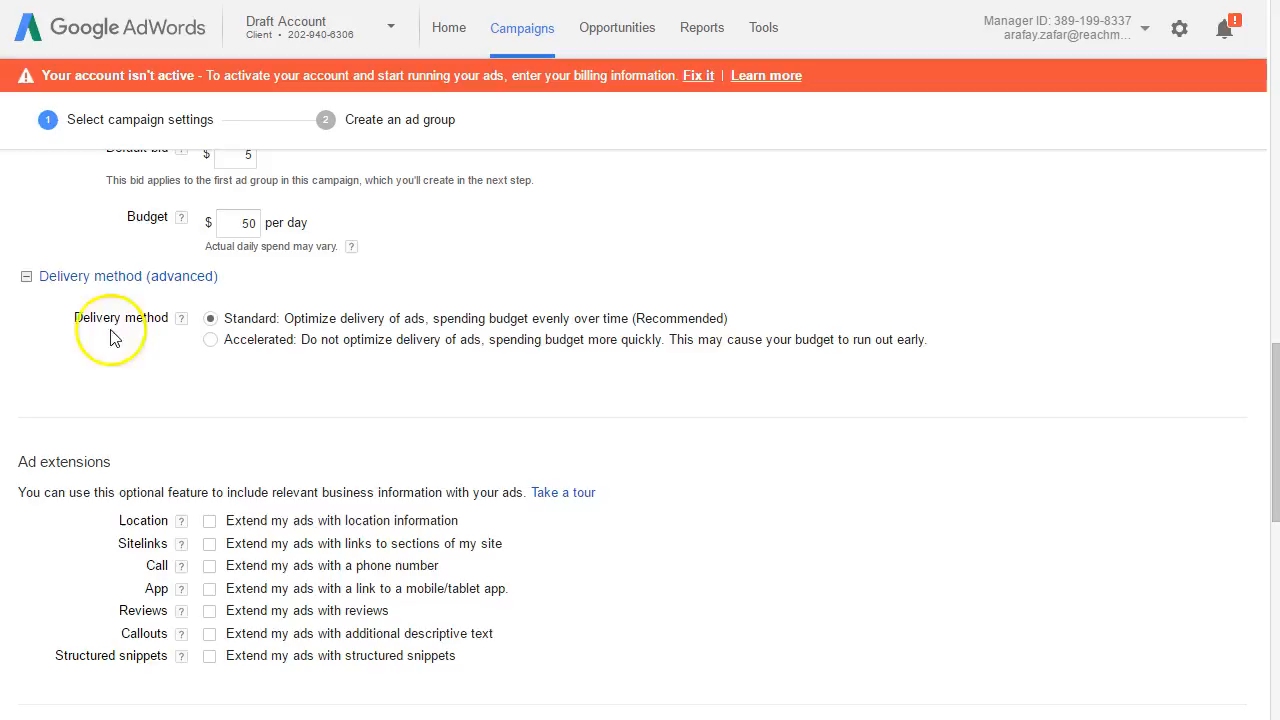
left_click(28, 278)
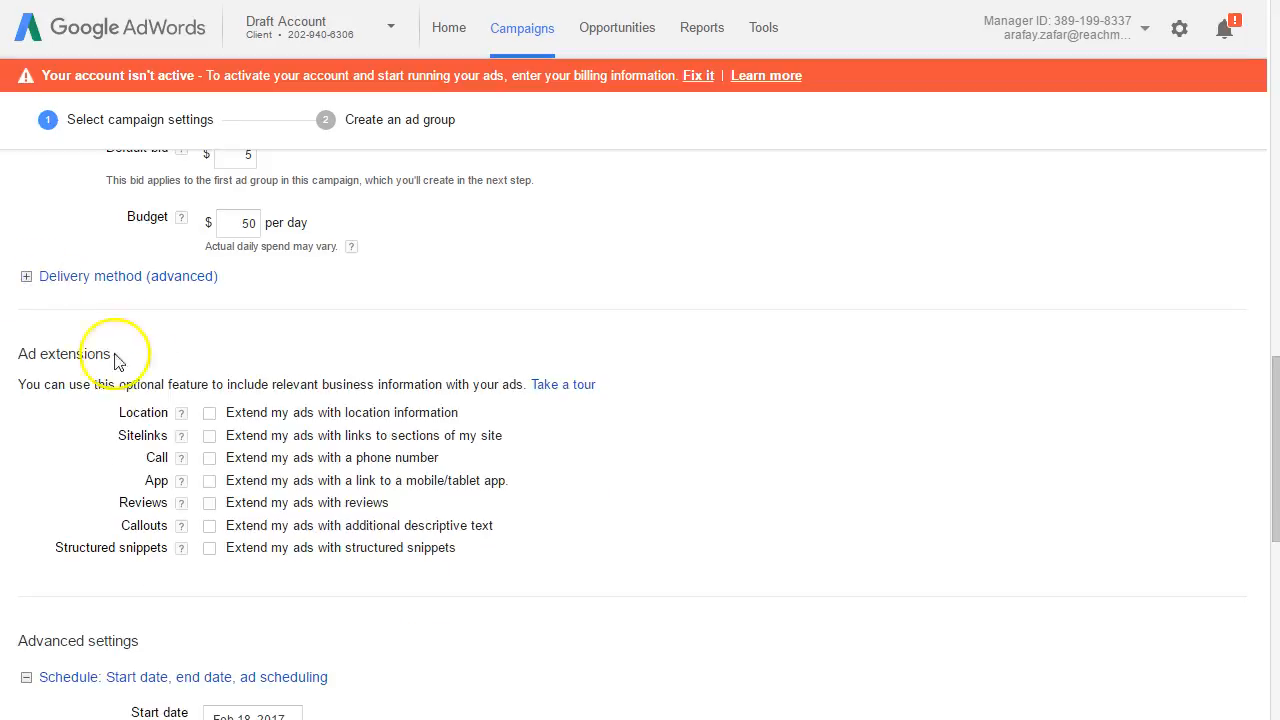
Step: Try out the location and sitelinks ad extensions, clear both, and look over the other extension types
left_click(210, 413)
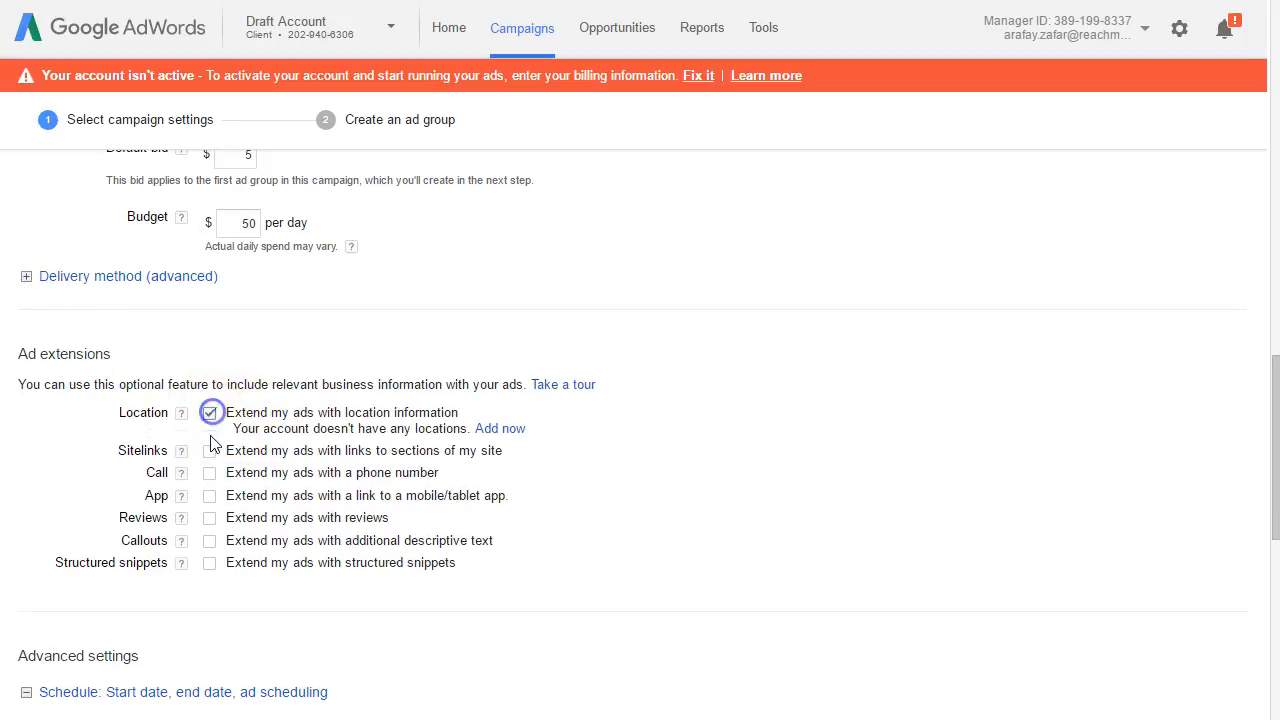
left_click(210, 450)
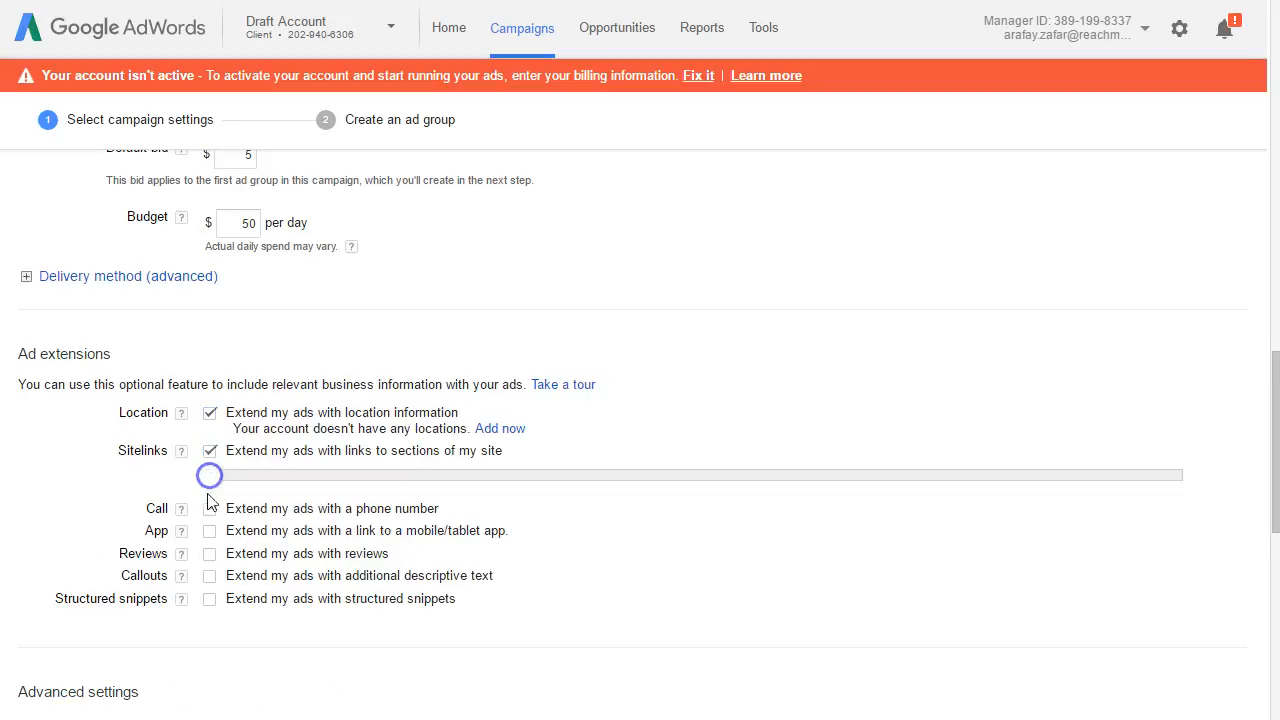
left_click(211, 450)
left_click(211, 413)
left_click(211, 413)
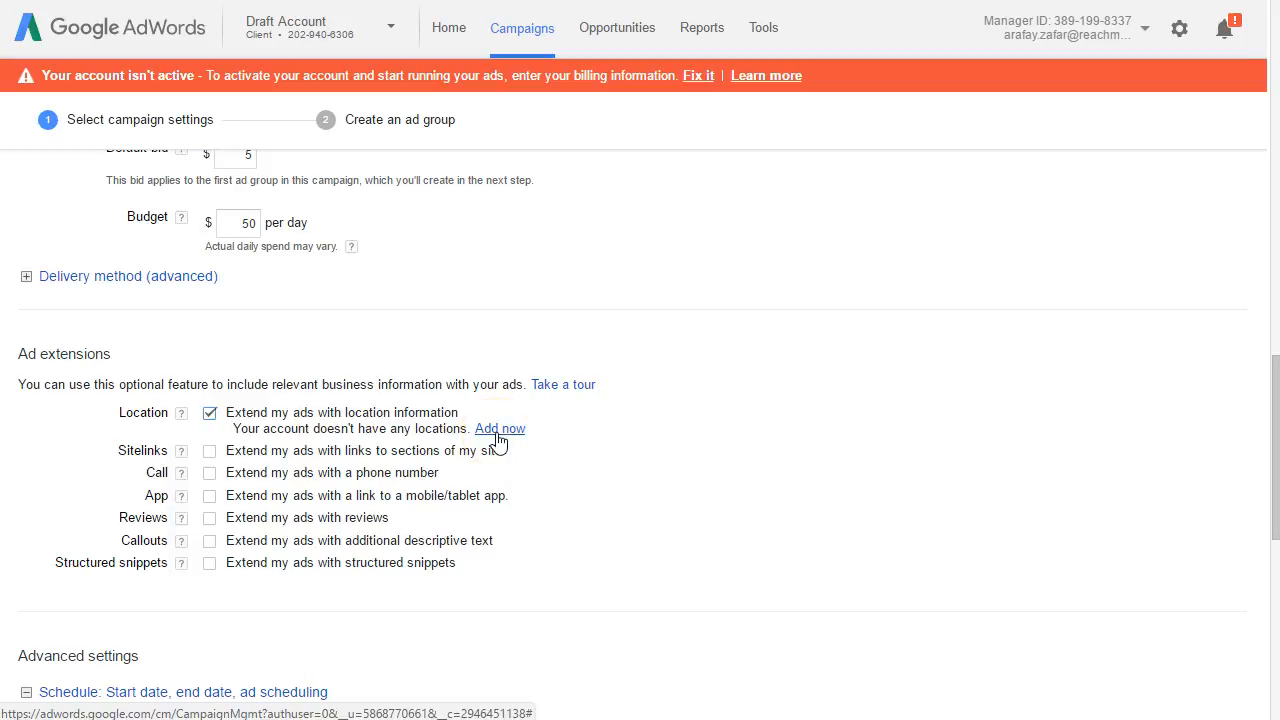
left_click(210, 412)
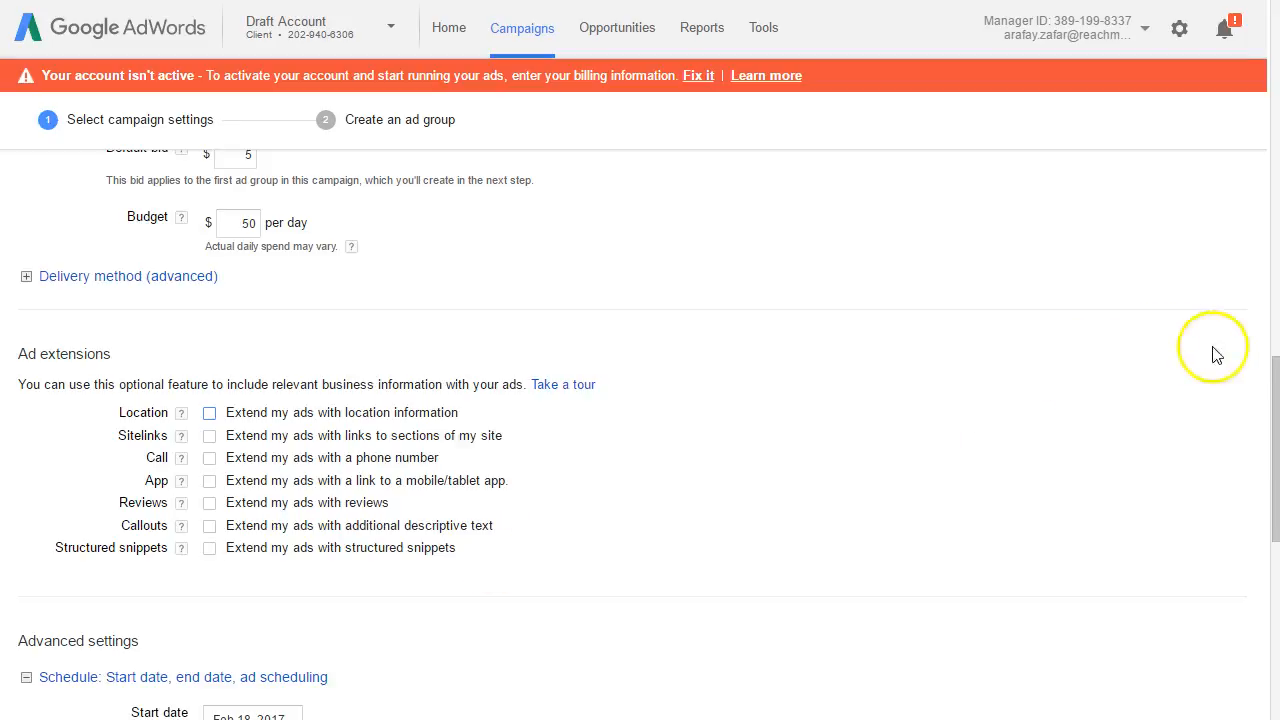
left_click(1267, 377)
left_click_drag(1267, 377, 1255, 441)
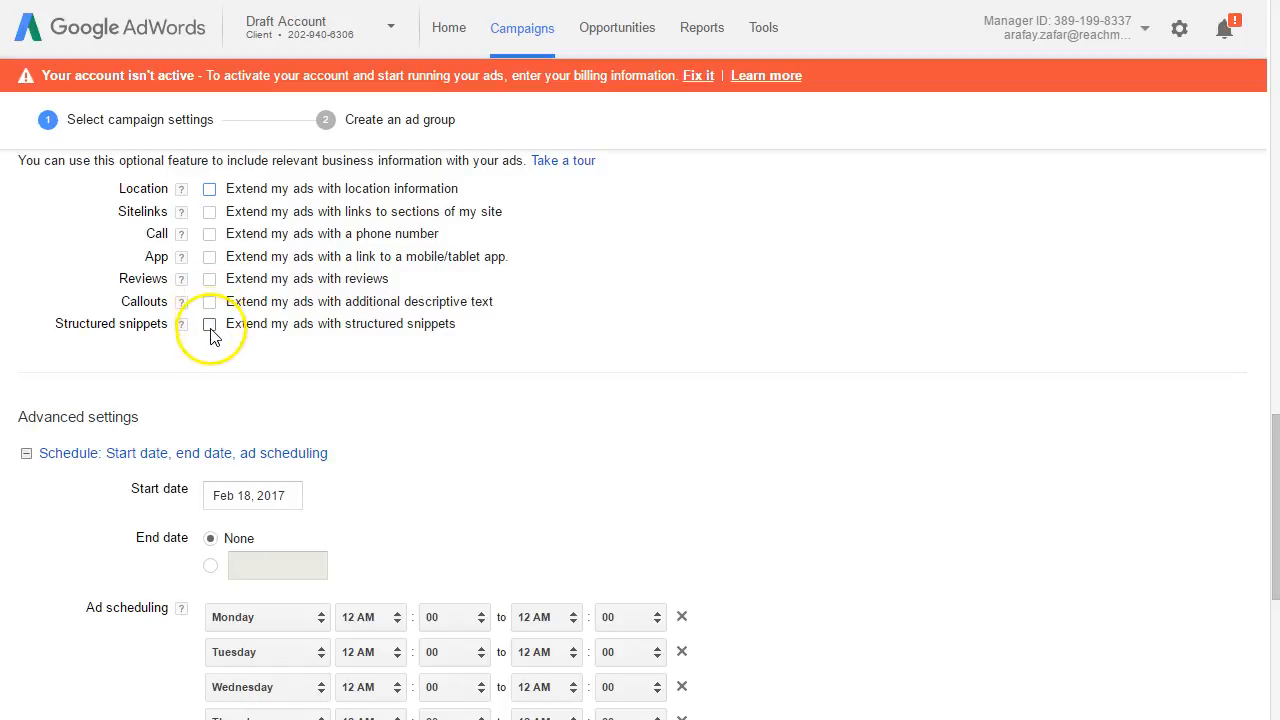
Step: Review the campaign's ad scheduling settings and switch to the dental practice's website to check its office hours
left_click_drag(1271, 443, 1234, 514)
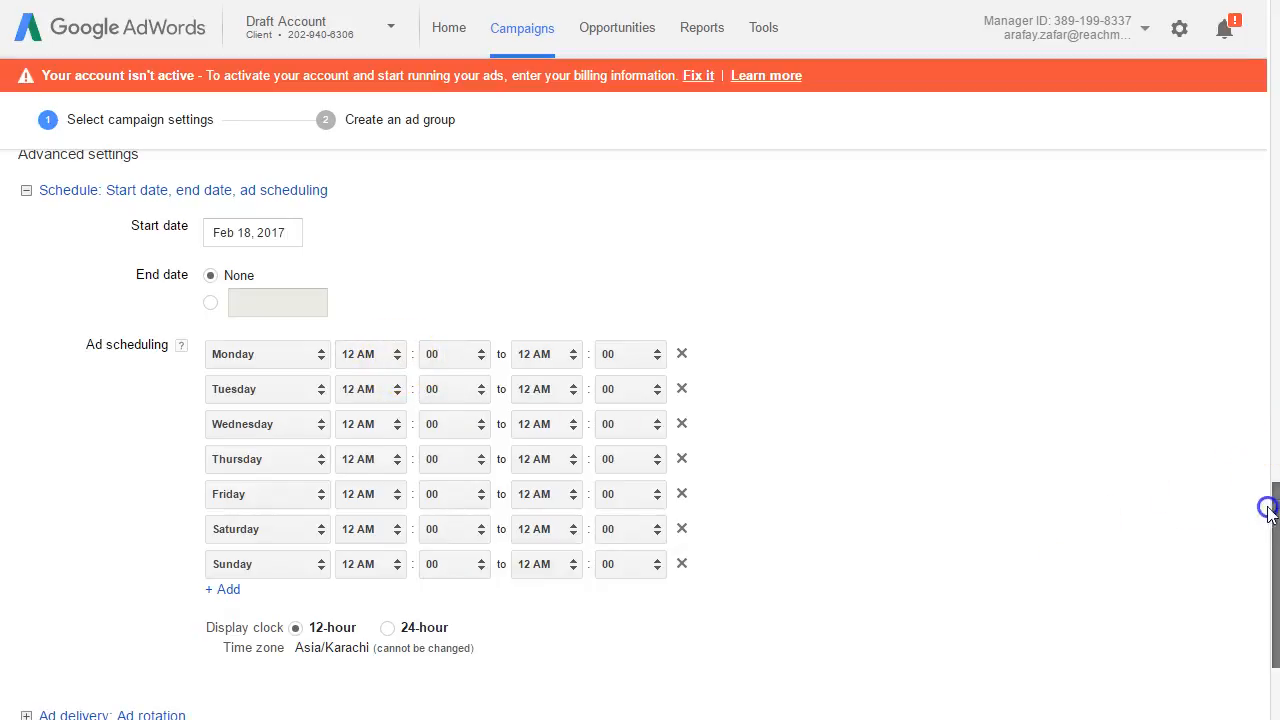
scroll(1268, 515, "down", 2)
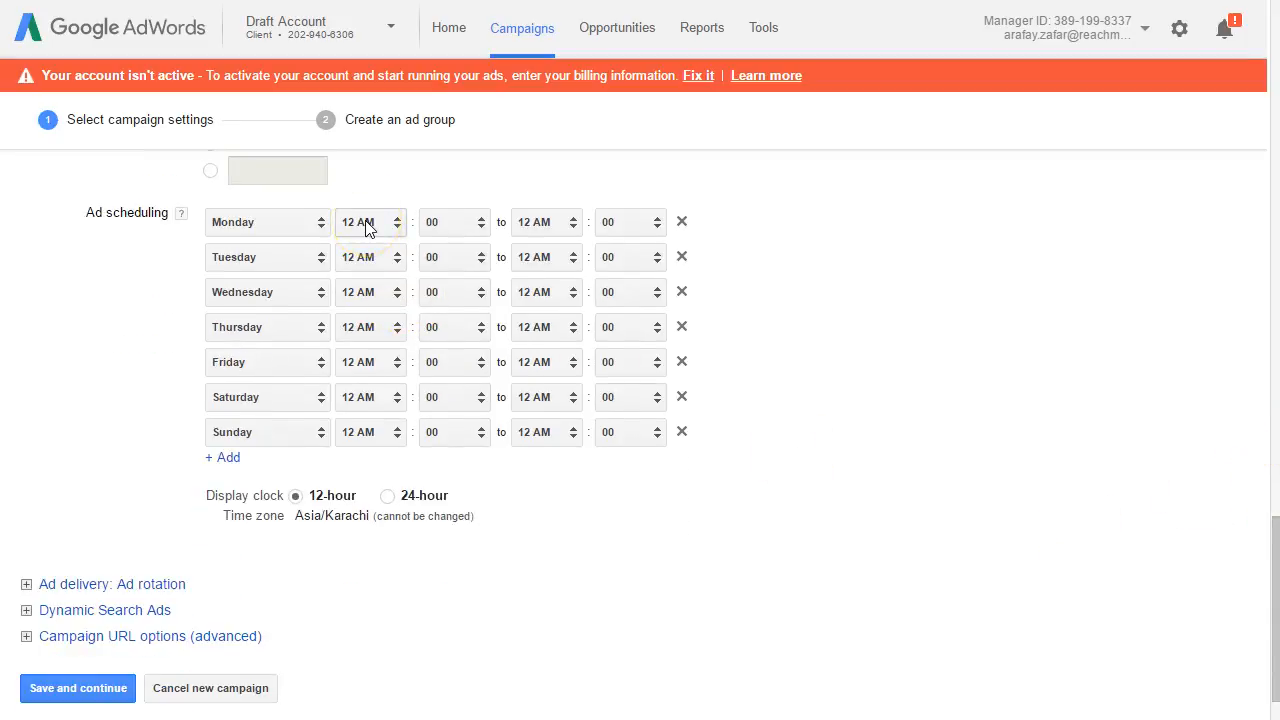
left_click(600, 0)
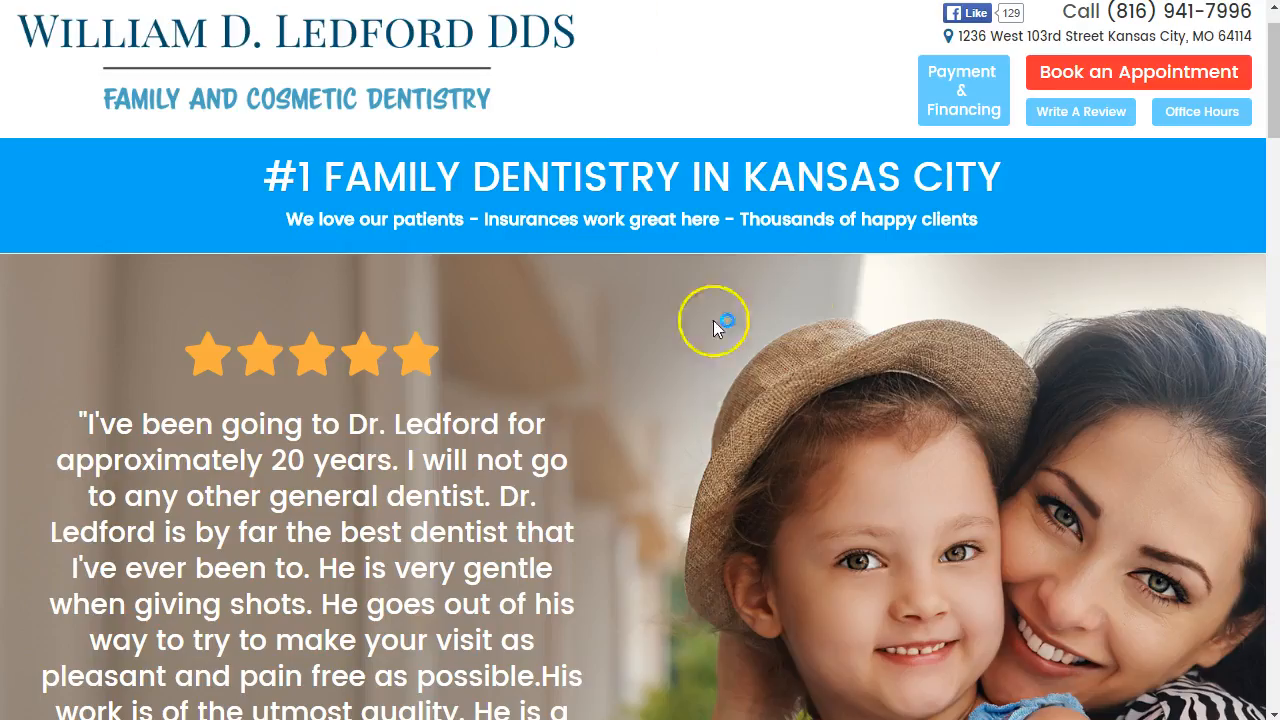
left_click(1200, 113)
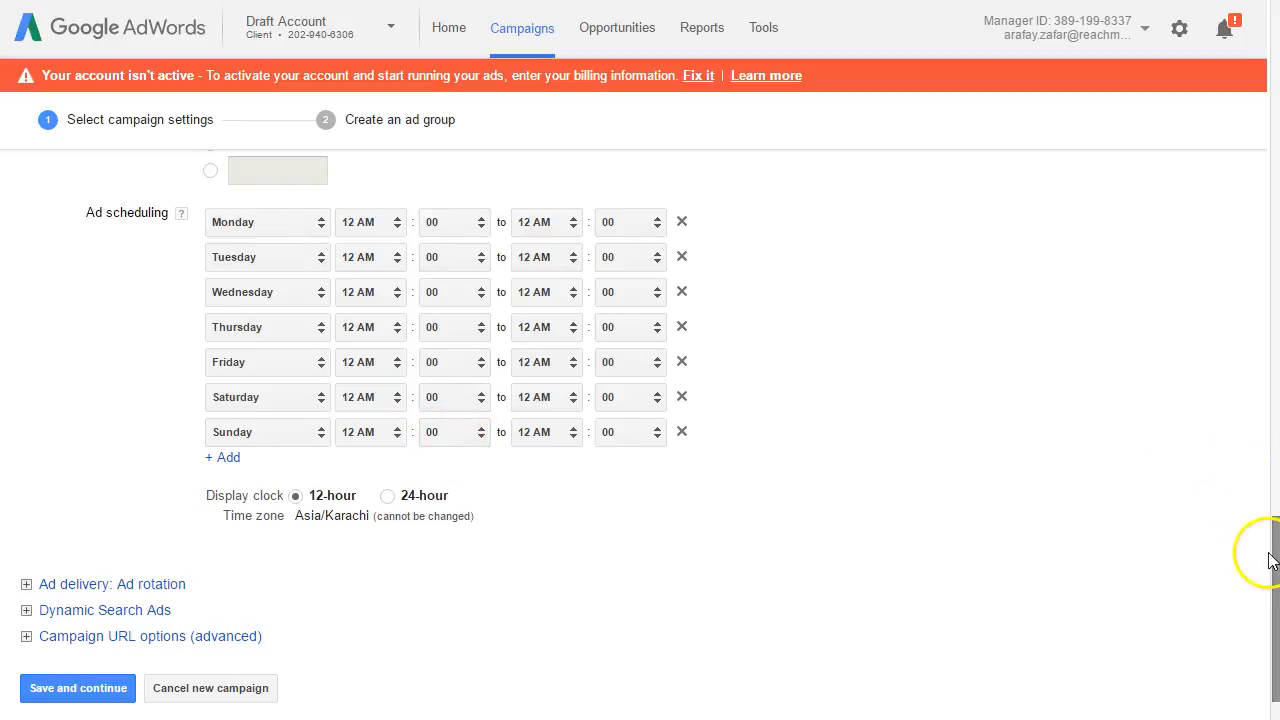
Step: Back in AdWords, compare the Optimize for clicks and Rotate indefinitely ad rotation options, and choose Rotate indefinitely
scroll(1271, 545, "down", 1)
left_click(170, 507)
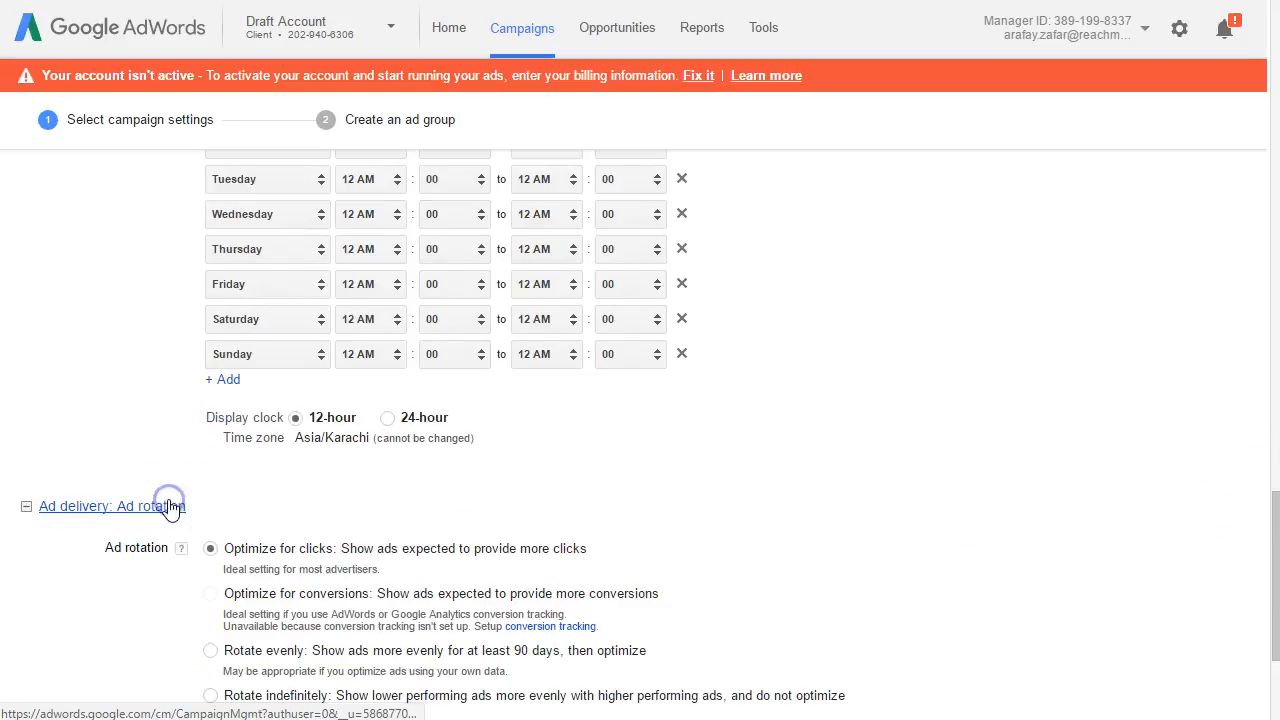
left_click_drag(1272, 507, 1257, 600)
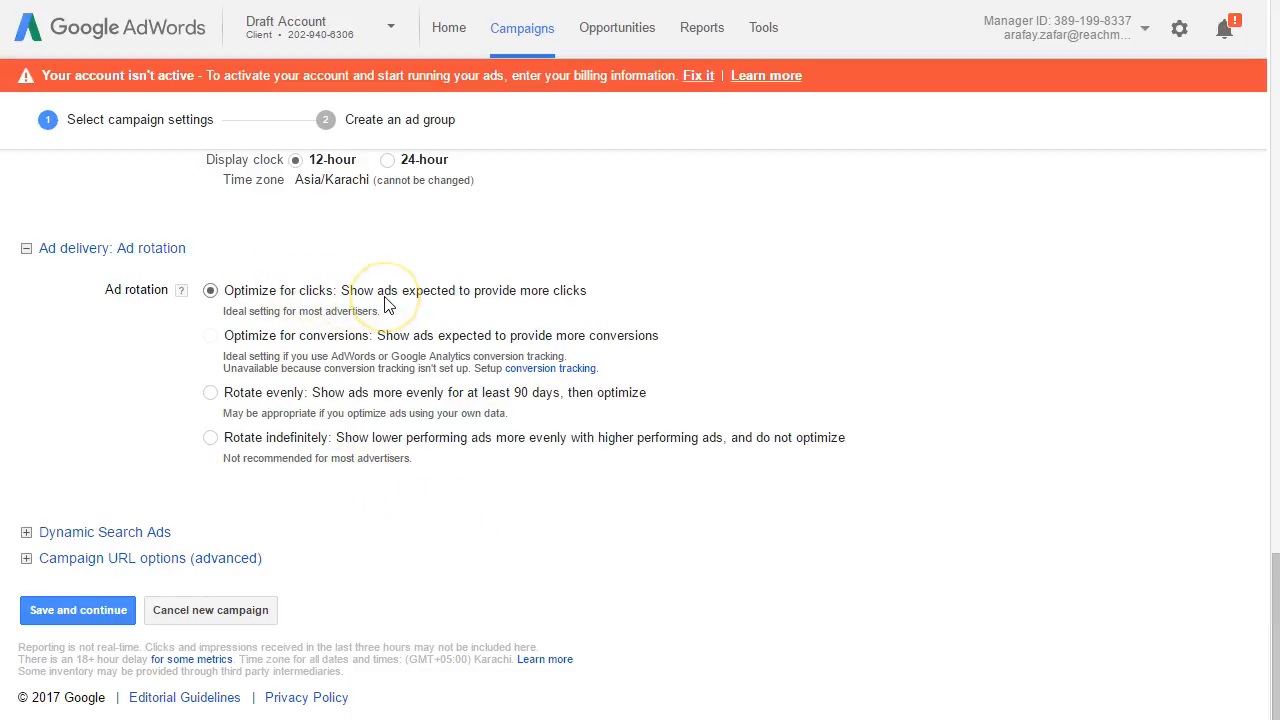
left_click(345, 444)
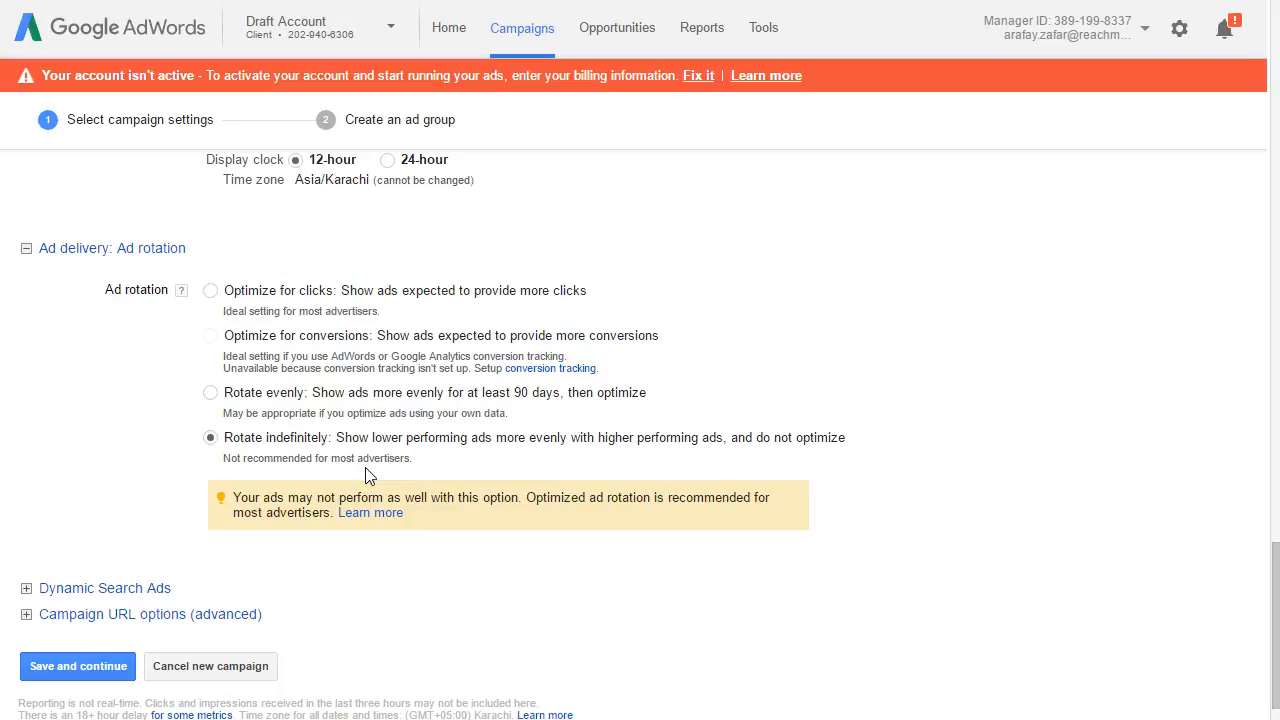
left_click(210, 291)
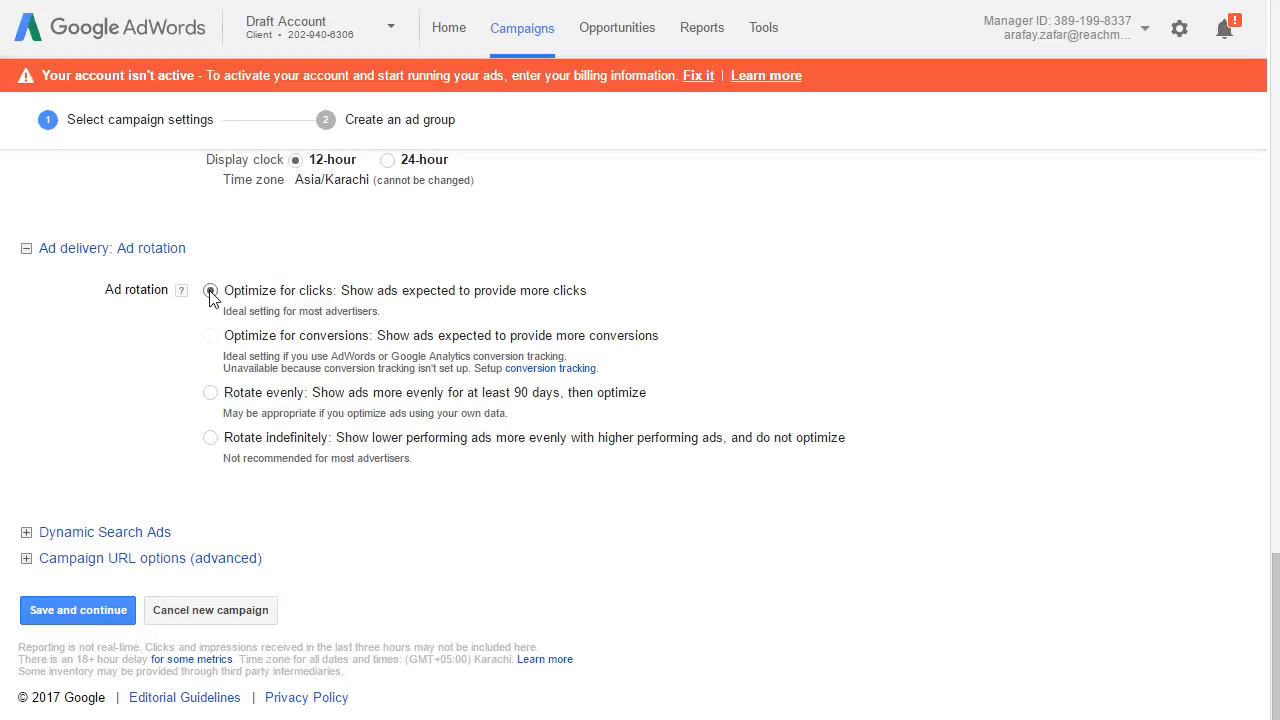
left_click(211, 437)
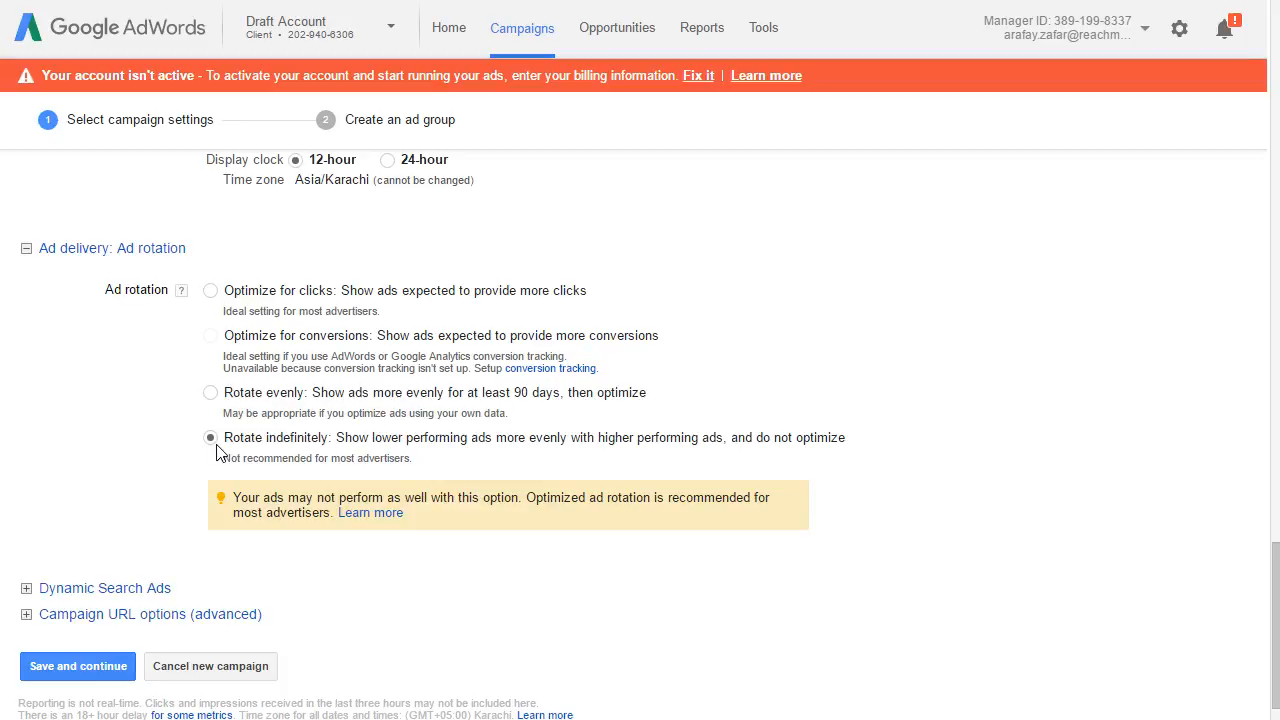
left_click(209, 295)
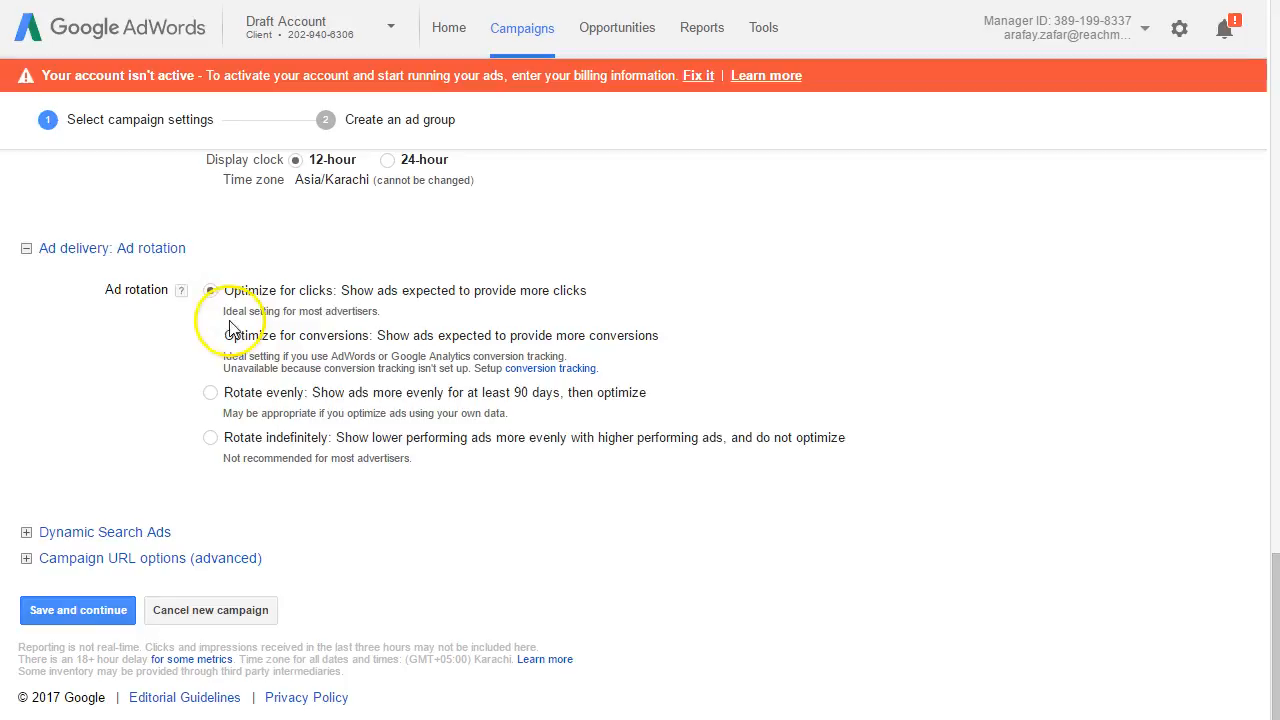
left_click(210, 437)
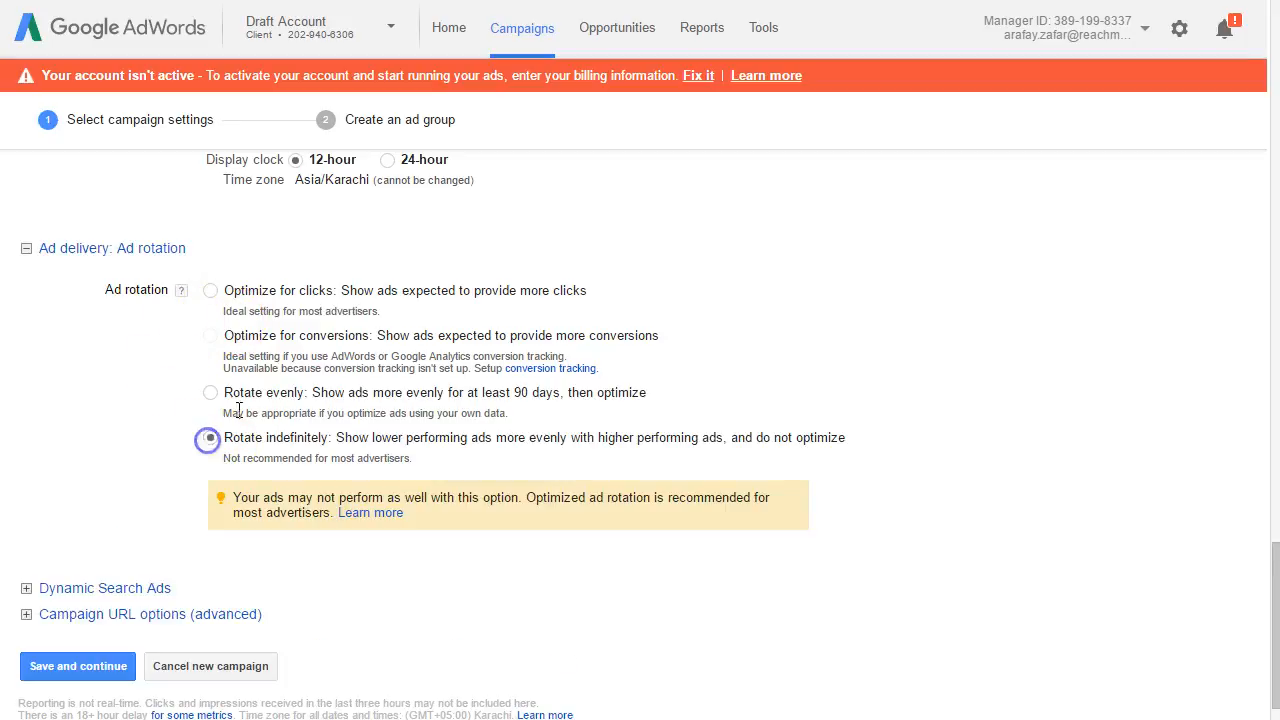
left_click(26, 250)
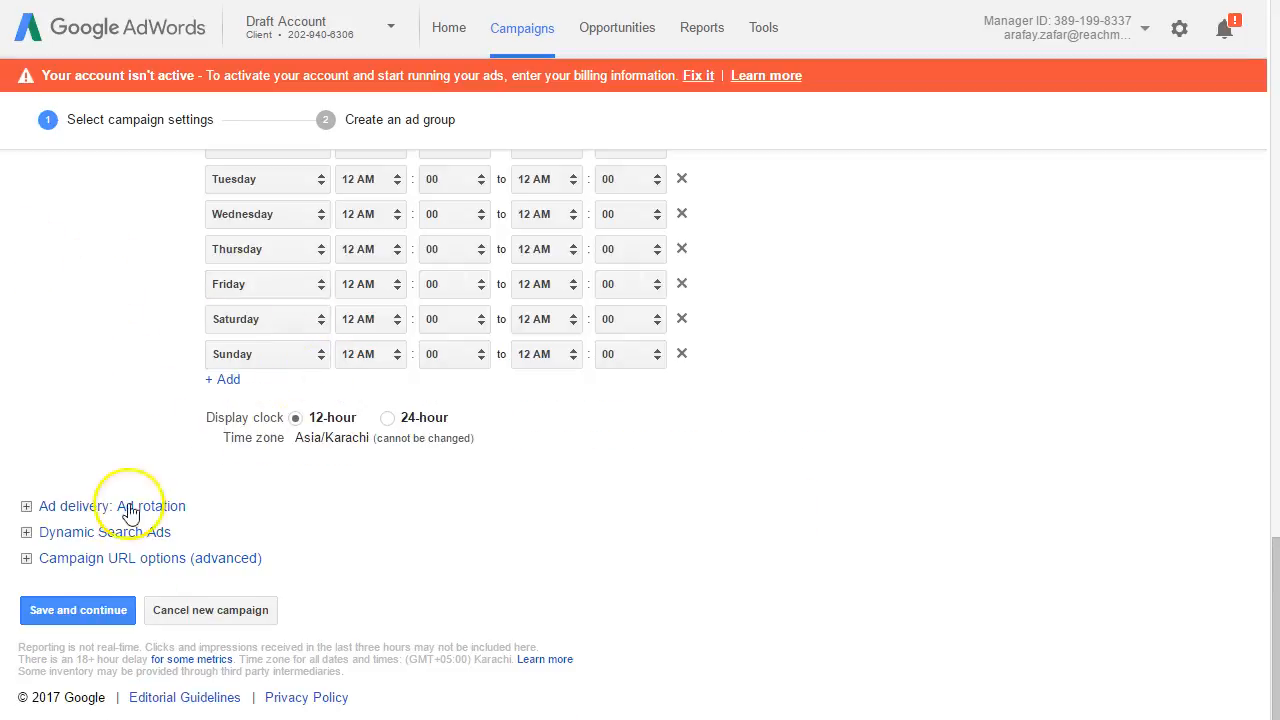
Step: Examine the Dynamic Search Ads settings and the advanced campaign URL options, including the tracking template and custom parameters
left_click(131, 532)
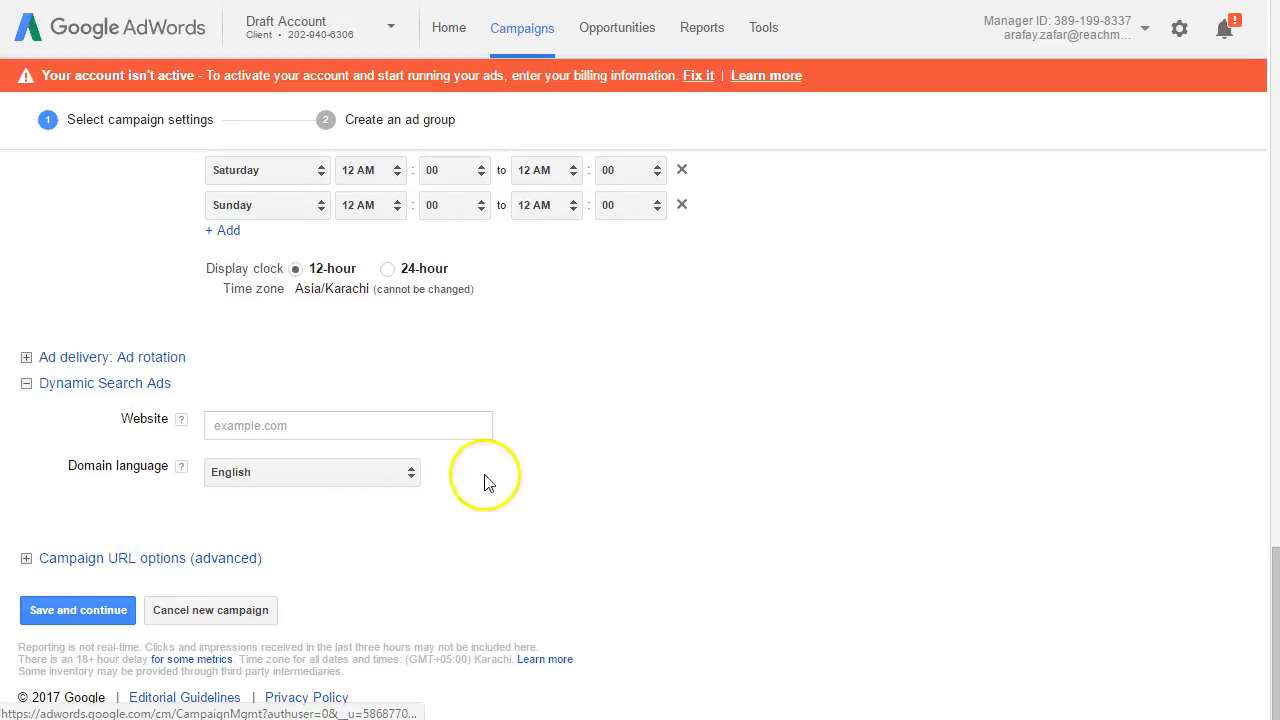
left_click(96, 385)
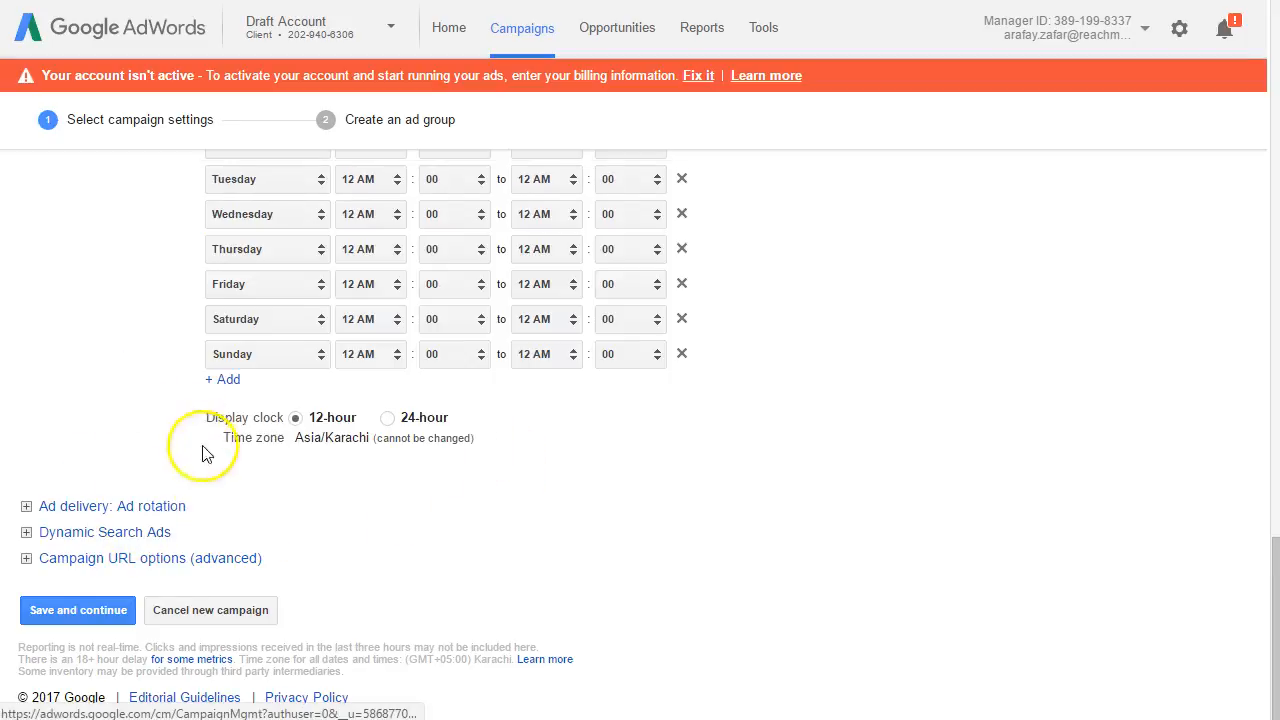
left_click(180, 558)
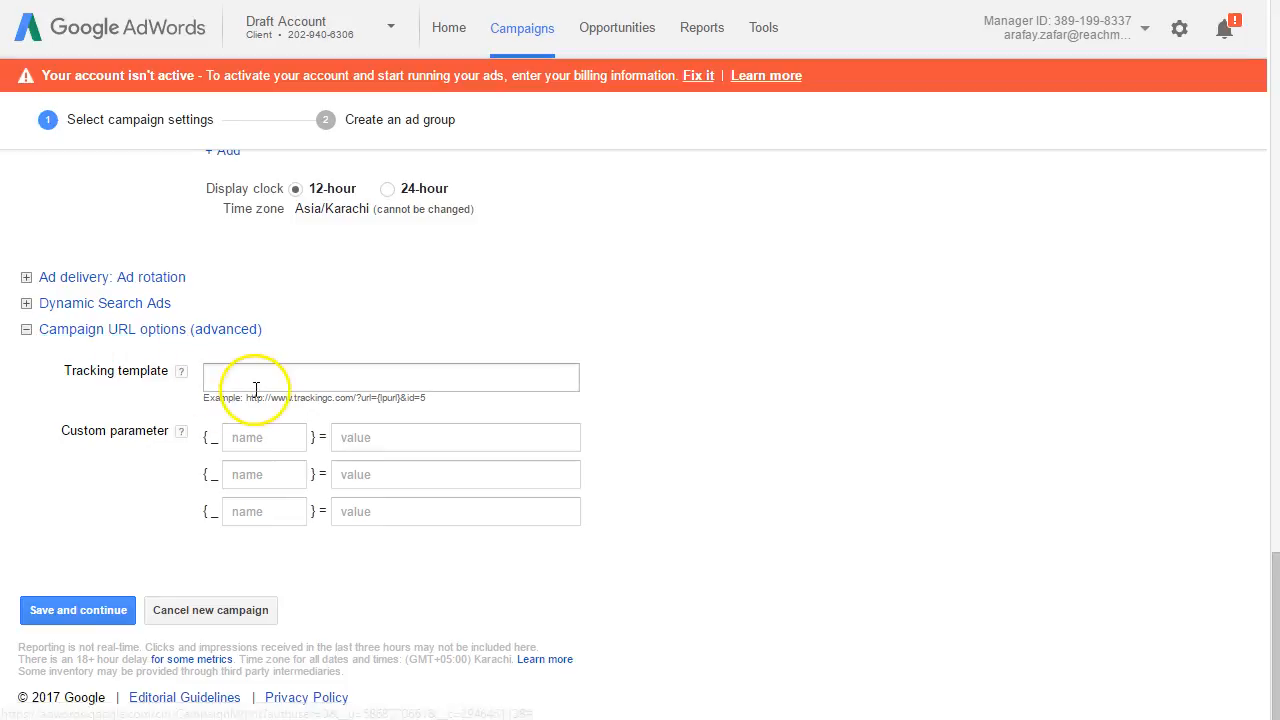
left_click(396, 399)
left_click(424, 387)
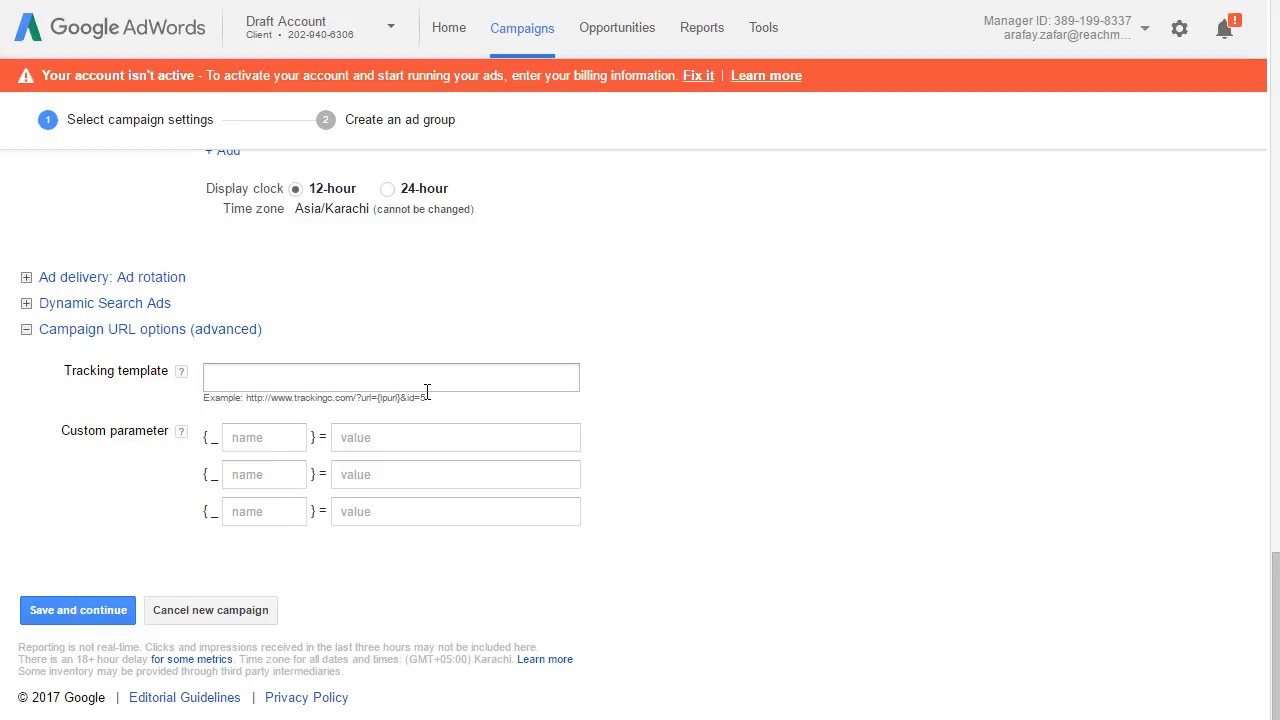
left_click(430, 378)
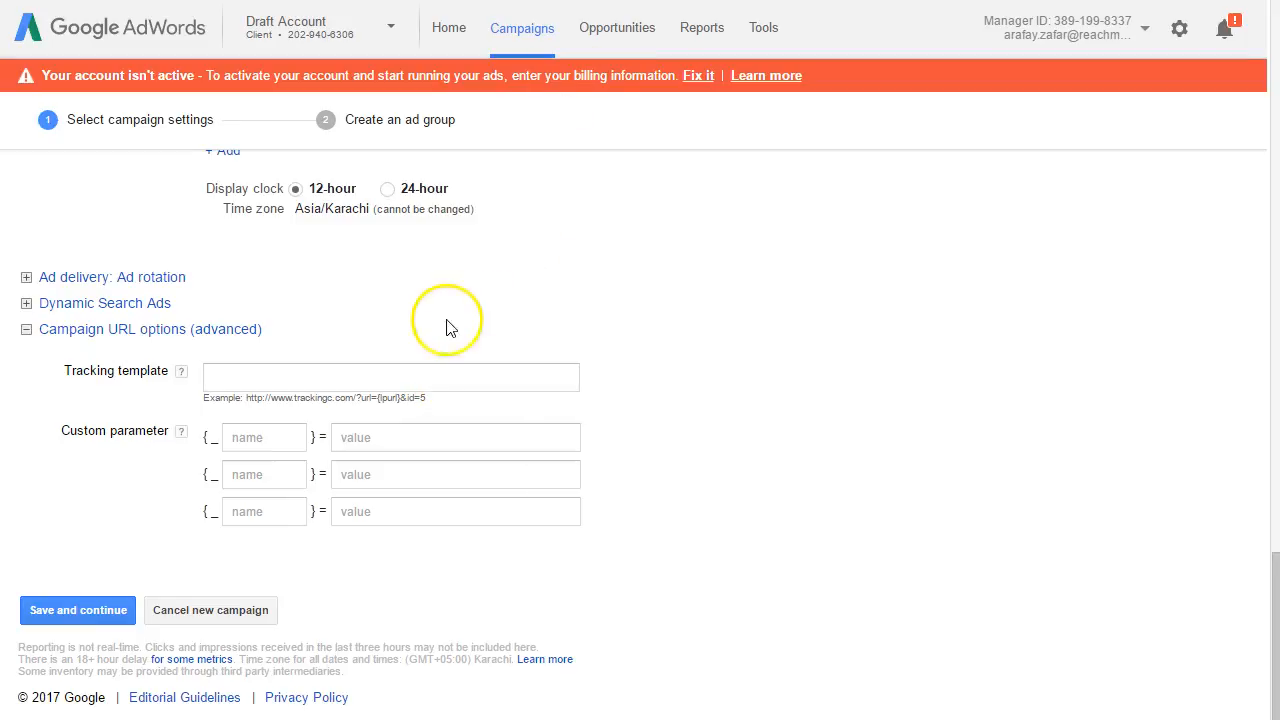
left_click(255, 333)
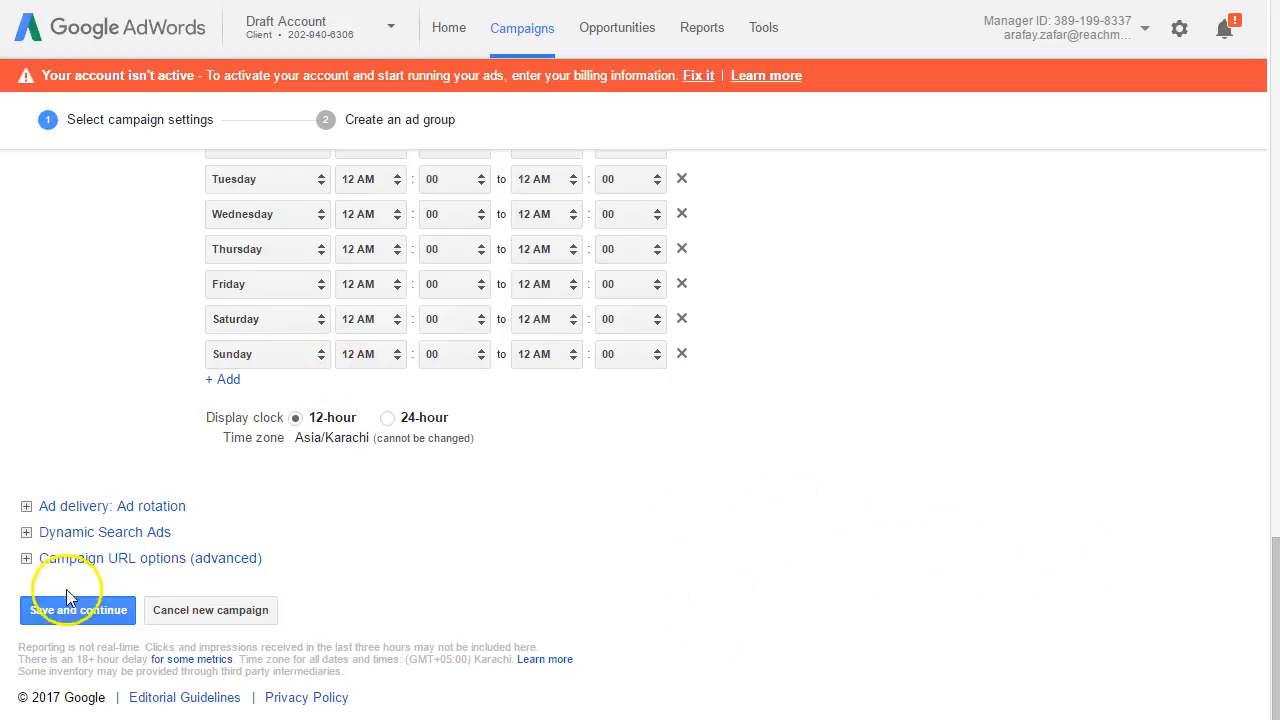
Step: Look over the campaign settings once more, and save them to continue to ad group creation
left_click_drag(1268, 557, 1260, 46)
scroll(1194, 483, "down", 15)
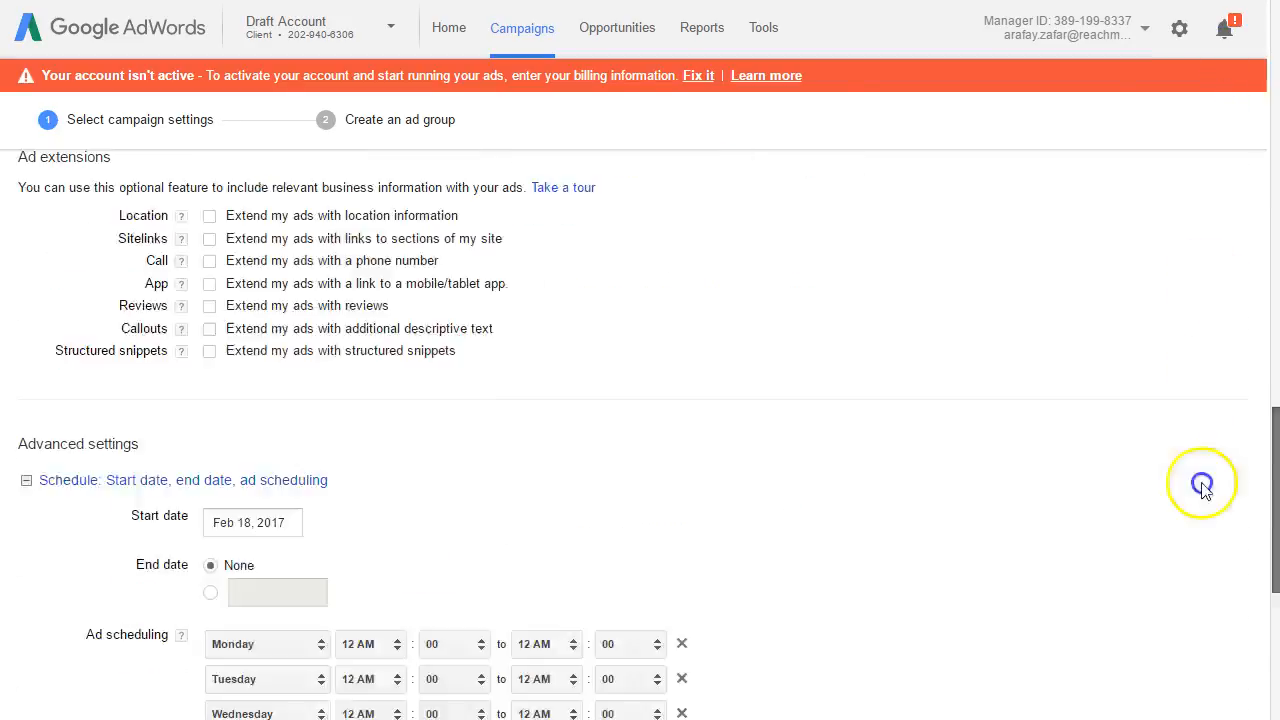
left_click(35, 612)
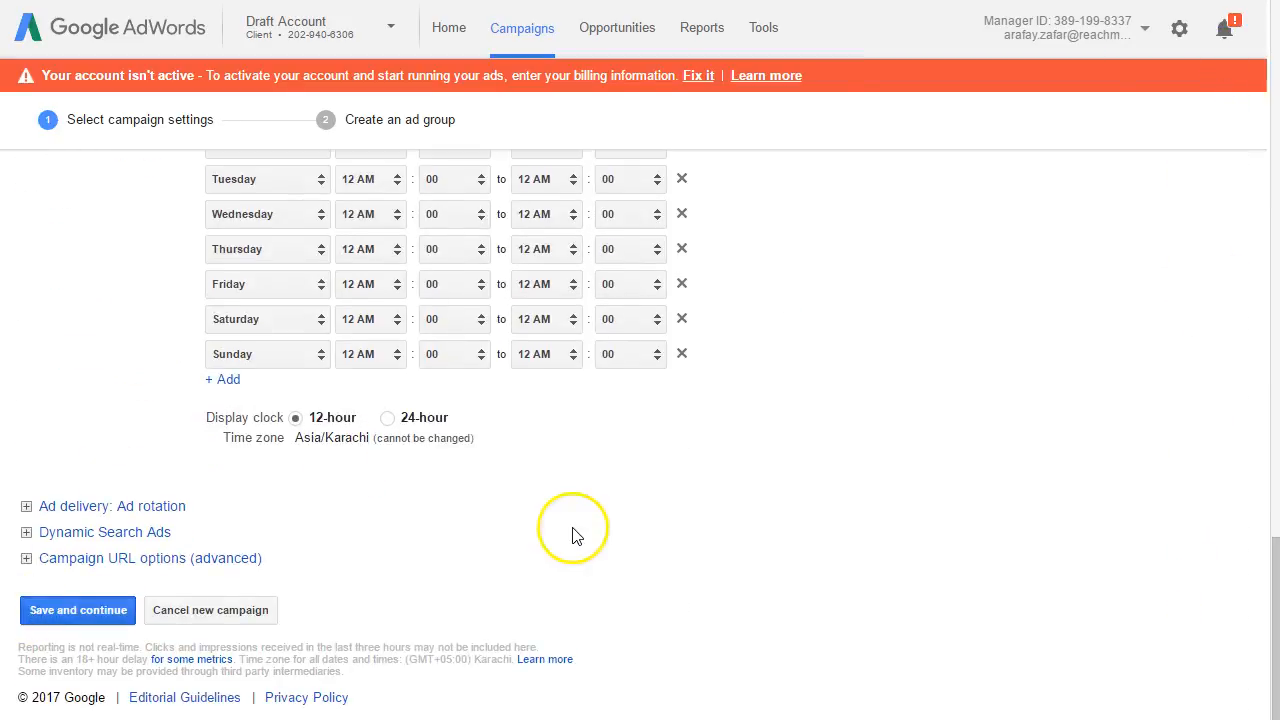
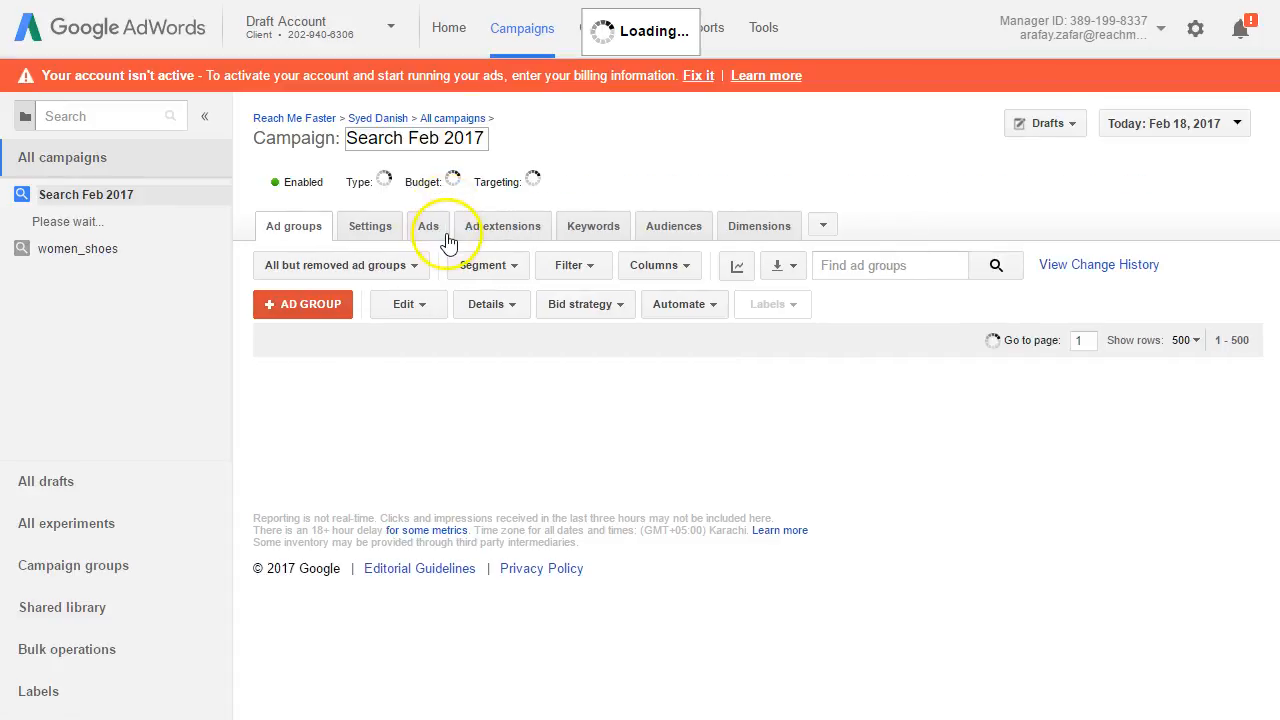
Step: In the Search Feb 2017 campaign's settings, examine the automated and manual bid strategy options, and close the bid strategy editor without saving
left_click(126, 194)
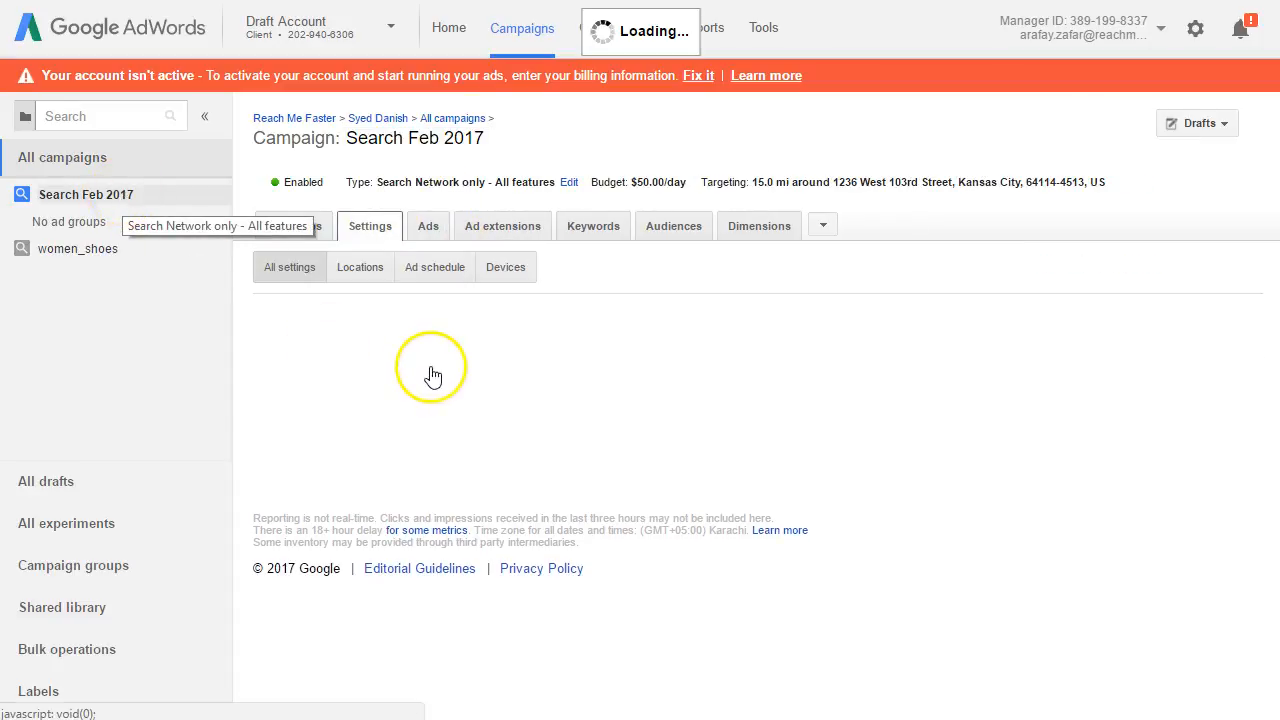
left_click_drag(1277, 194, 1143, 434)
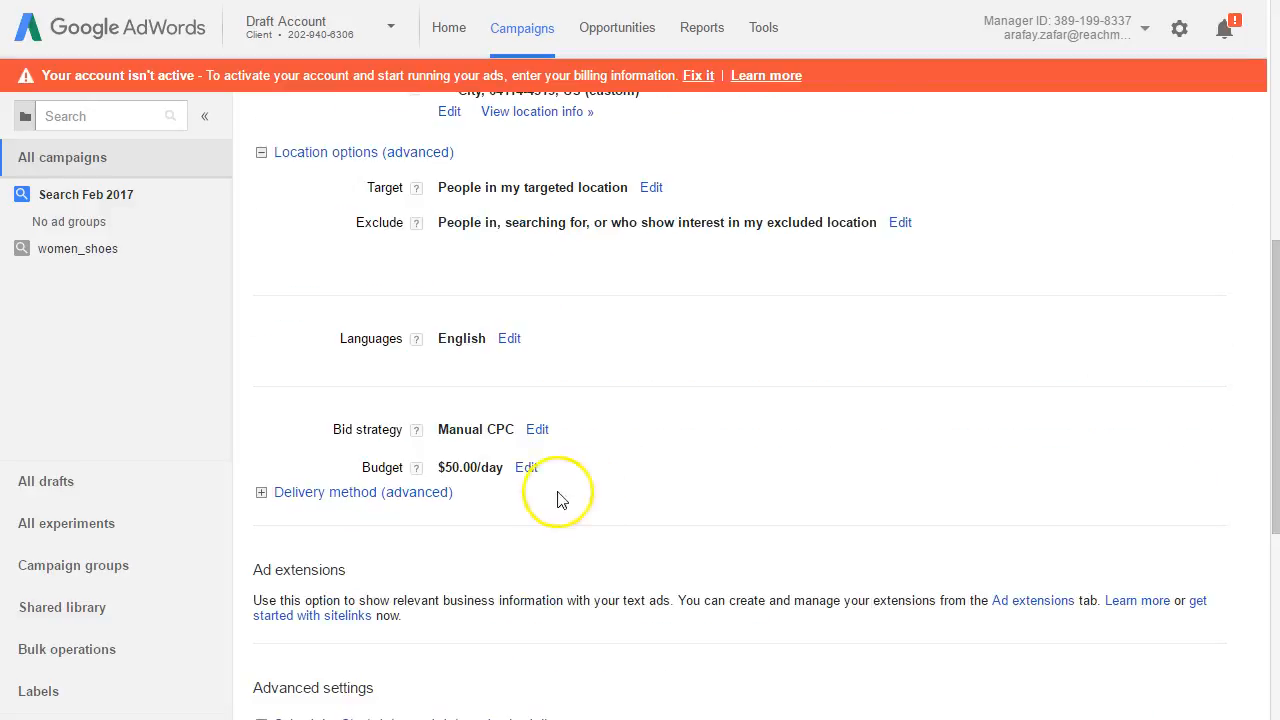
left_click(537, 430)
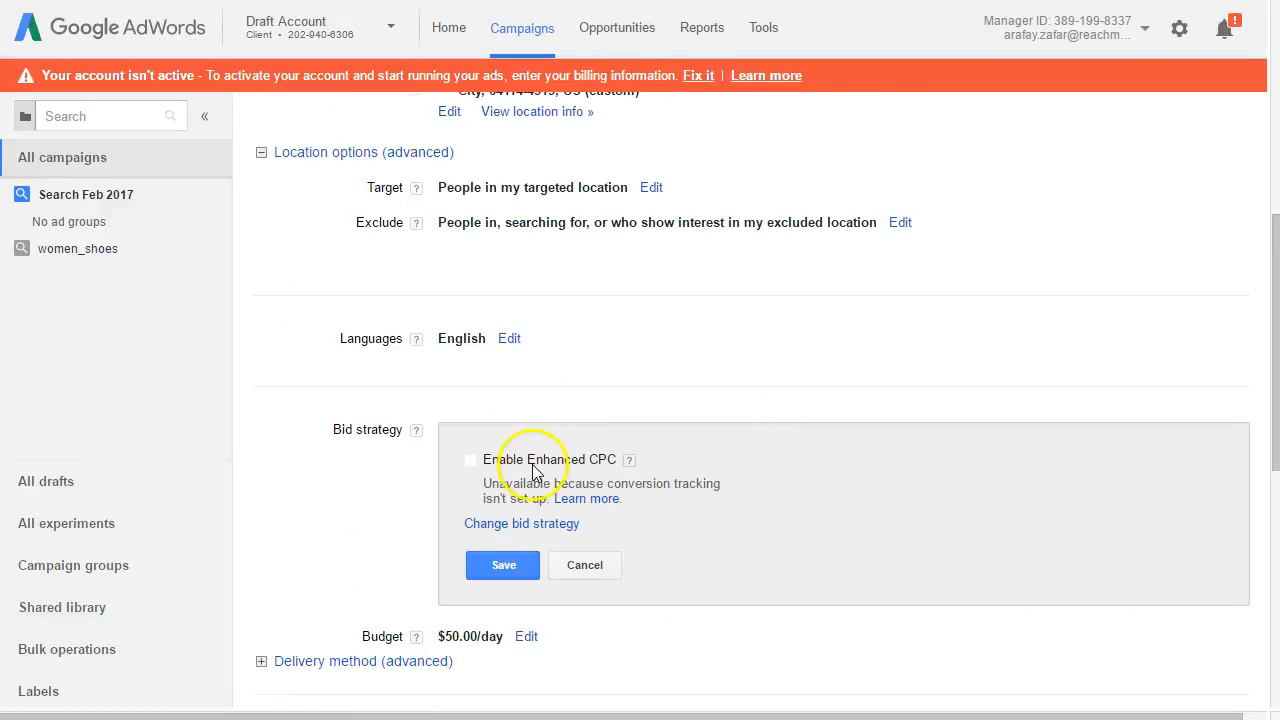
left_click(505, 523)
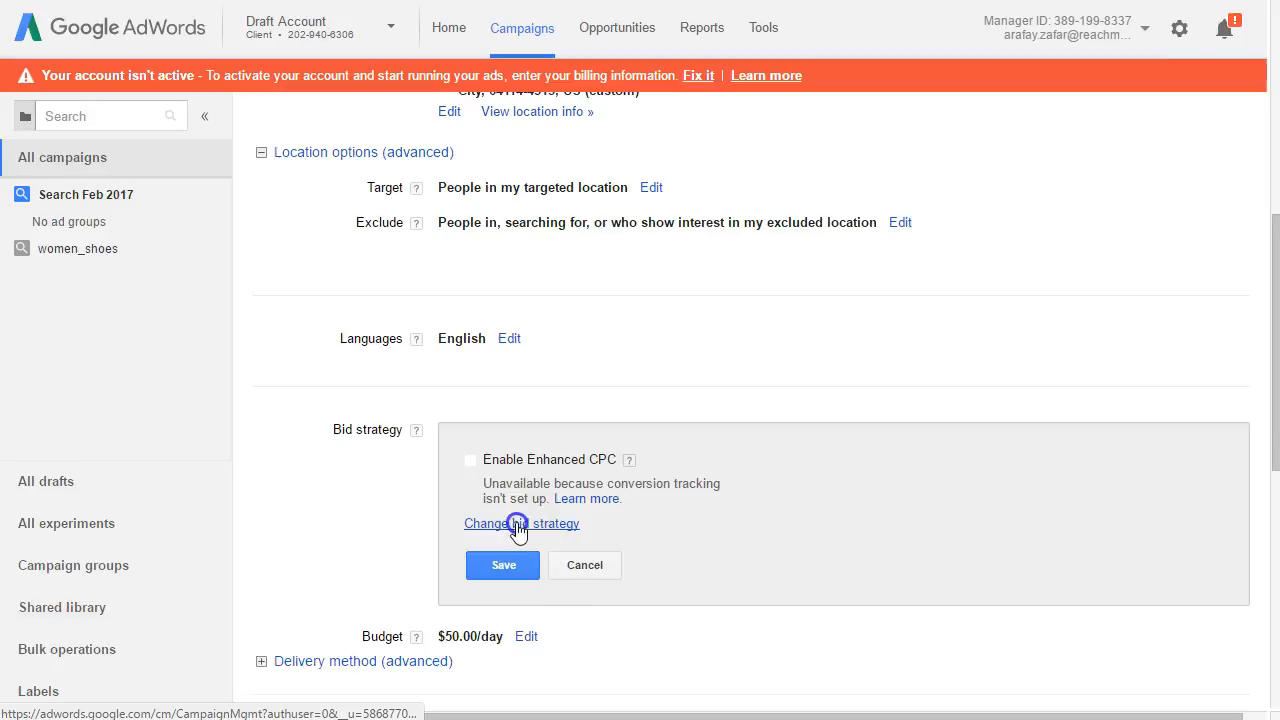
left_click(718, 540)
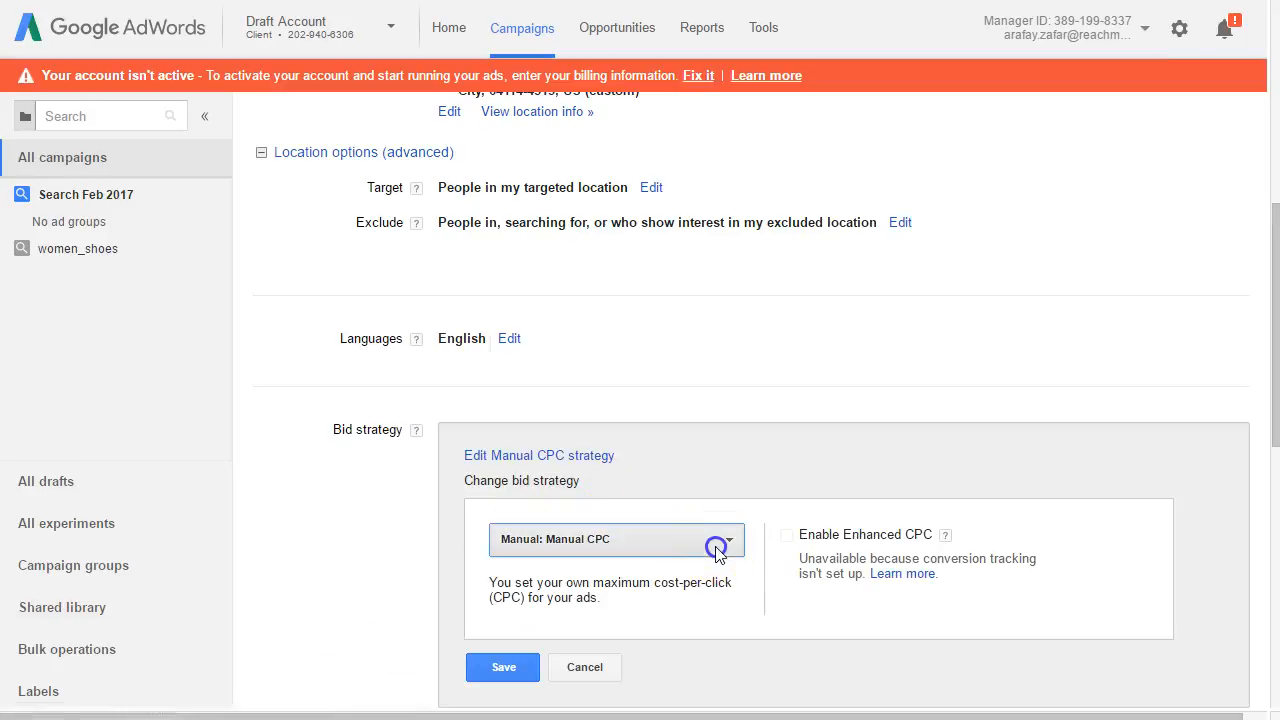
mouse_move(698, 318)
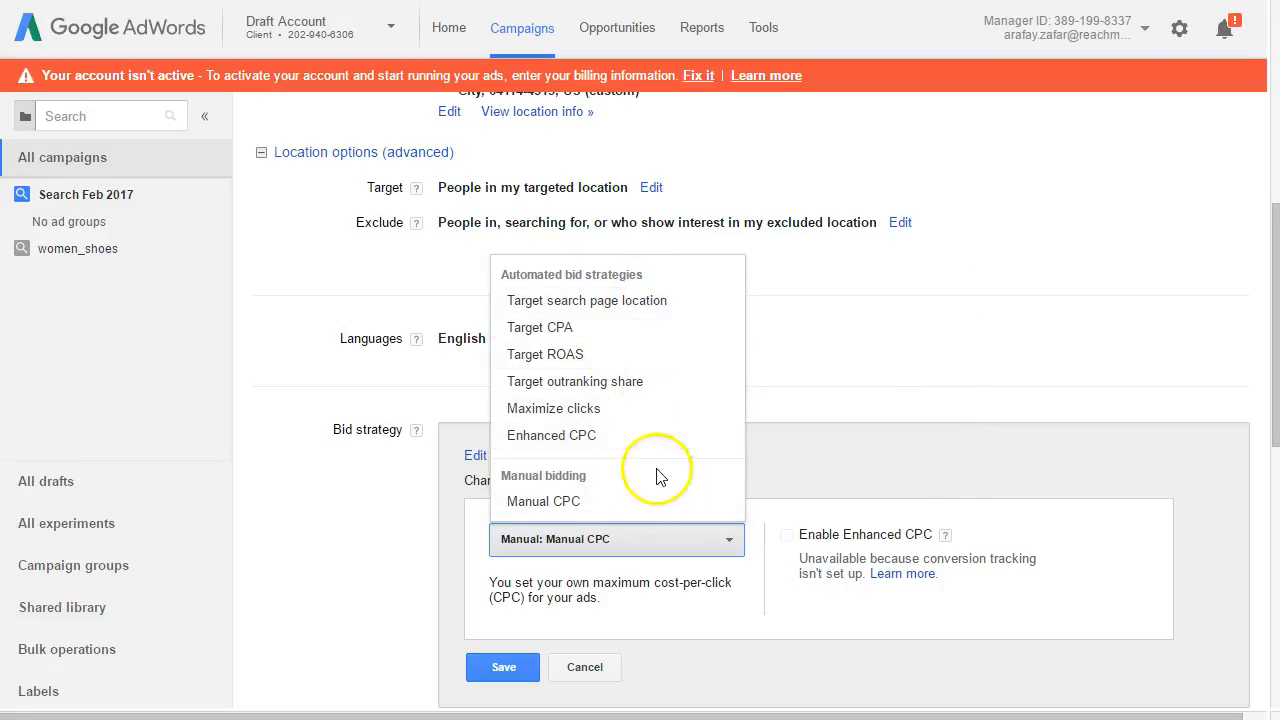
left_click(855, 432)
left_click(585, 667)
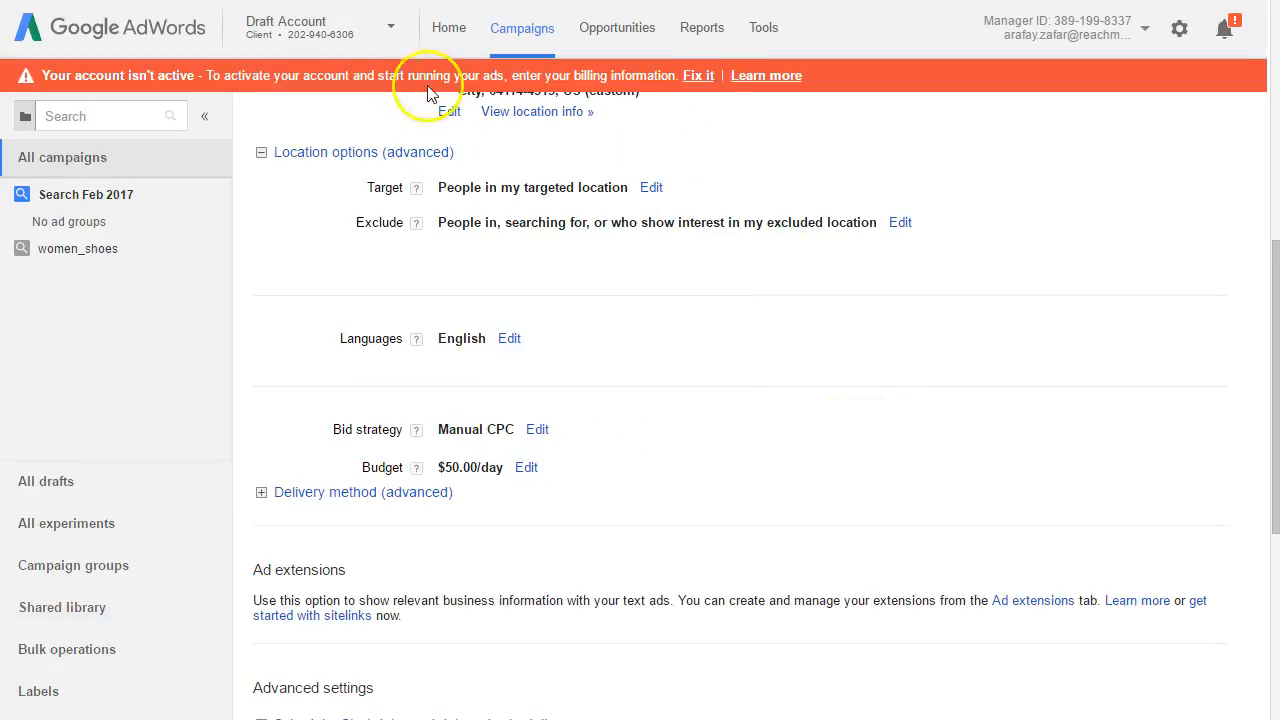
Step: Switch from AdWords to the Google Adwords presentation in the other Chrome window to view its Bid Strategy slide
mouse_move(250, 718)
left_click(356, 712)
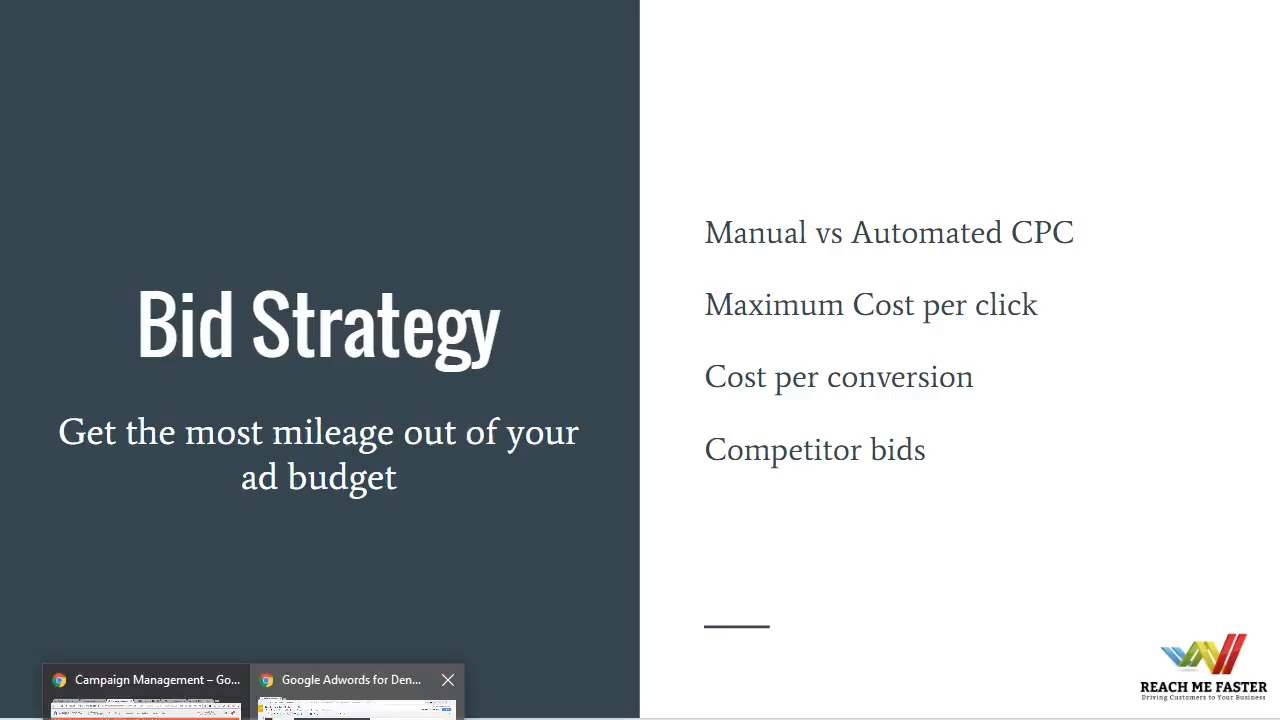